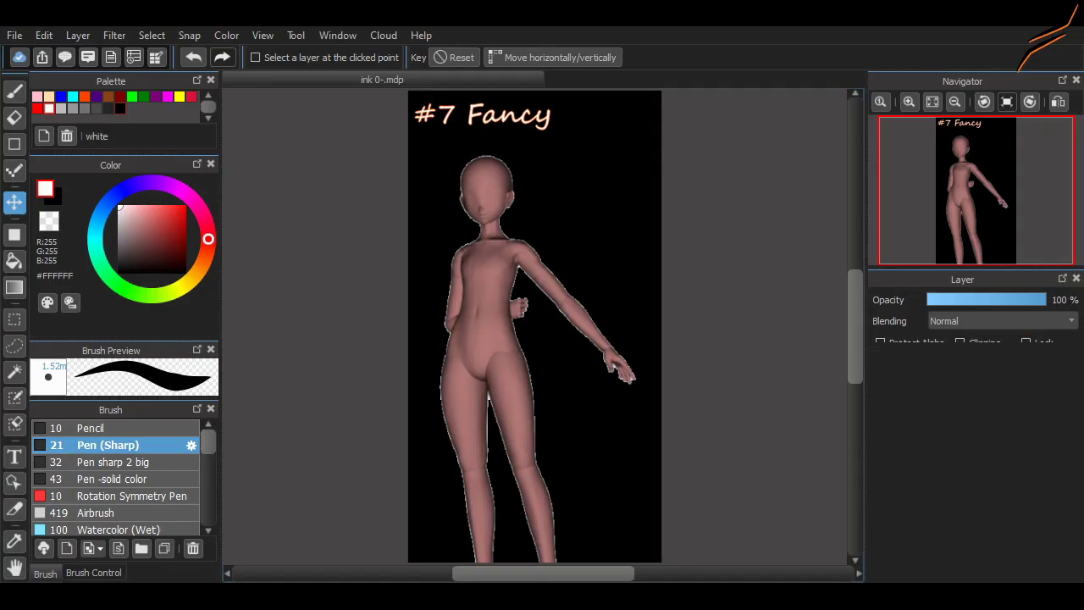
Lower the mannequin layer's opacity to 55% and set the drawing colour to cyan (#00FFFF)
left_click(994, 299)
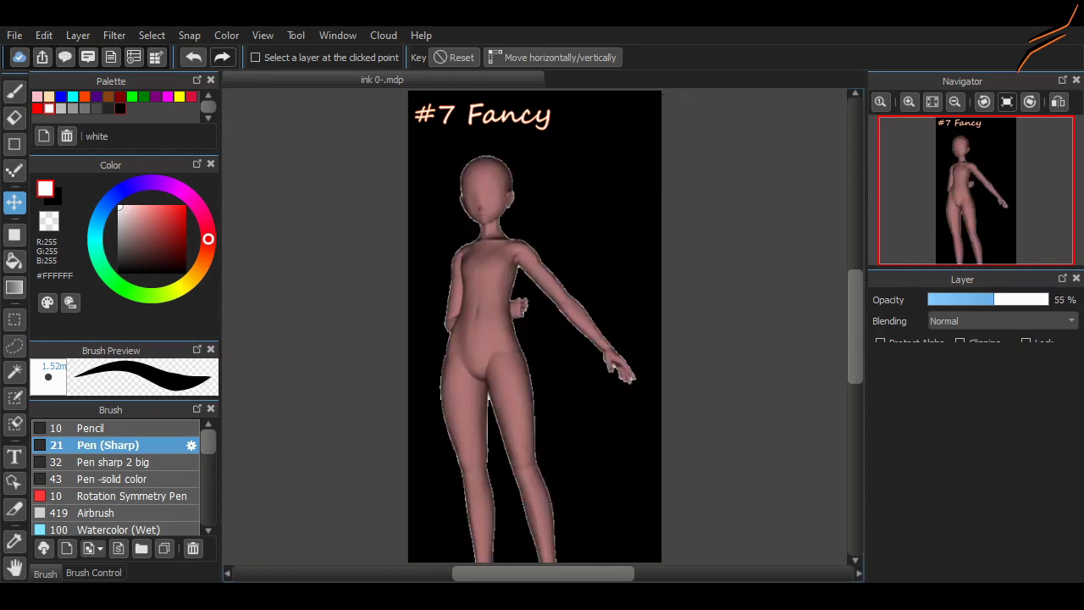
left_click(1045, 300)
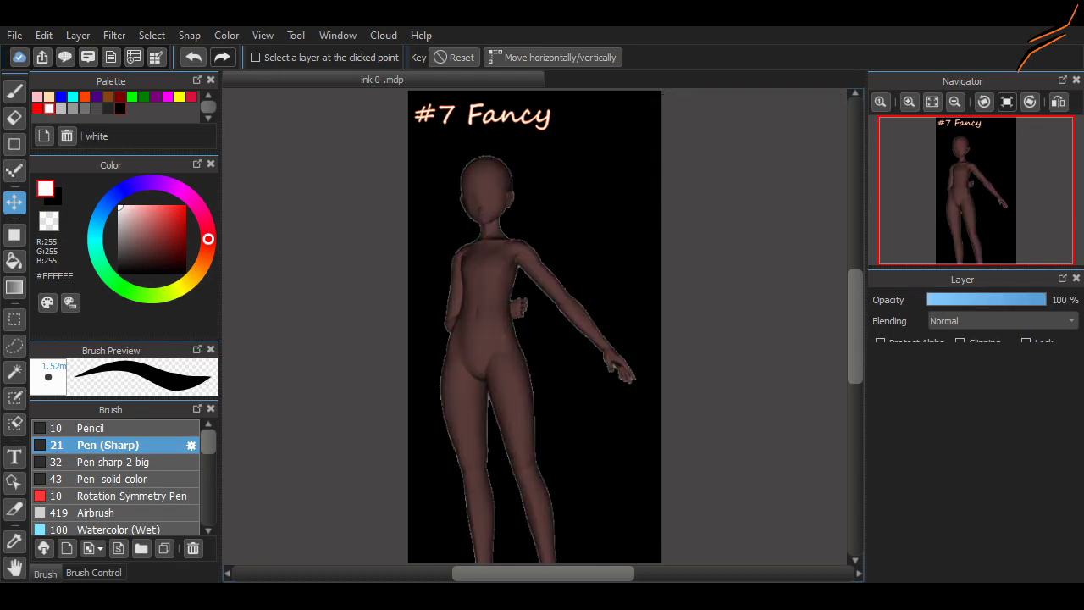
left_click(73, 95)
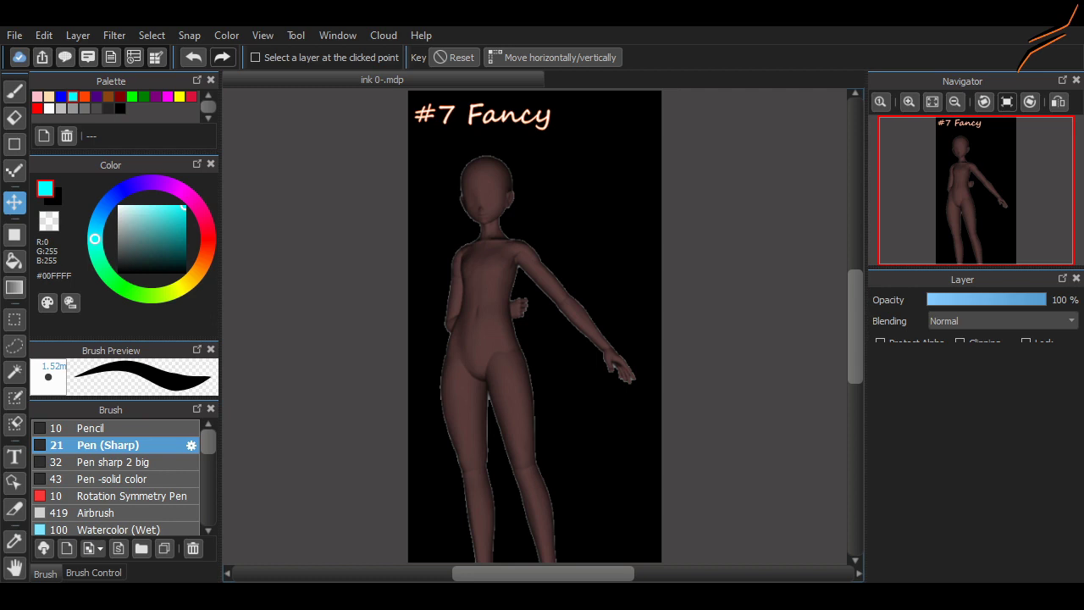
Sketch a band just below the fist at the waist with a downward-pointing triangle beneath it and a small loop above the hand
left_click(909, 101)
key("b")
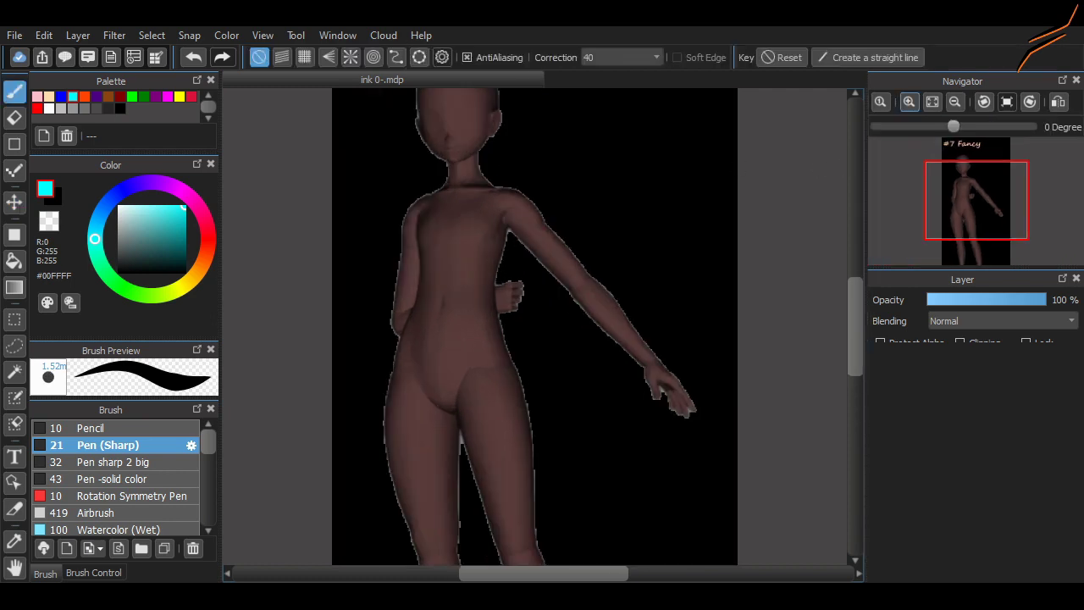
scroll(542, 331, "up", 2)
mouse_move(500, 310)
left_mouse_down()
mouse_move(556, 361)
mouse_move(619, 364)
left_mouse_up()
key("ctrl+z")
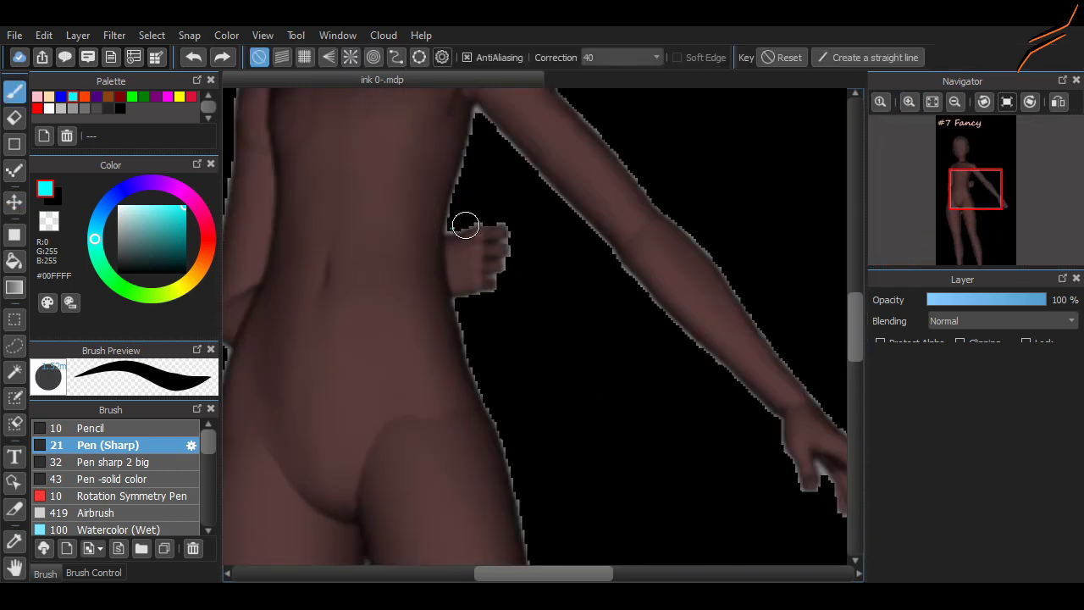
mouse_move(458, 302)
left_mouse_down()
mouse_move(516, 283)
mouse_move(519, 302)
left_mouse_up()
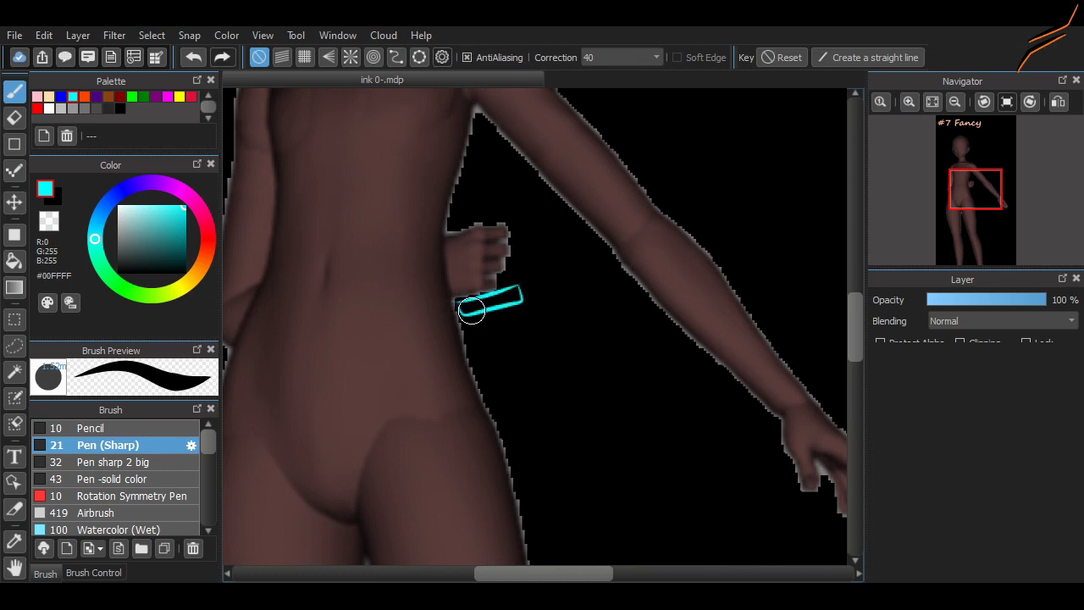
key("ctrl+z")
mouse_move(447, 303)
left_mouse_down()
mouse_move(496, 288)
mouse_move(447, 323)
mouse_move(486, 344)
mouse_move(498, 307)
left_mouse_up()
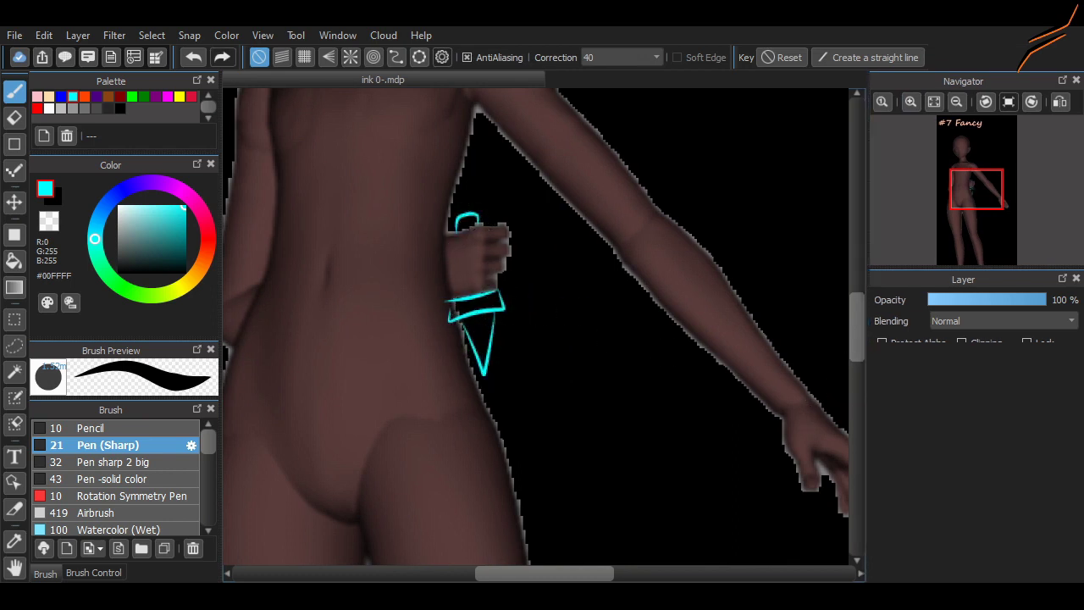
Sketch a curved strapless neckline arching across the chest from one armpit to the other
scroll(839, 322, "up", 5)
left_click_drag(378, 326, 463, 350)
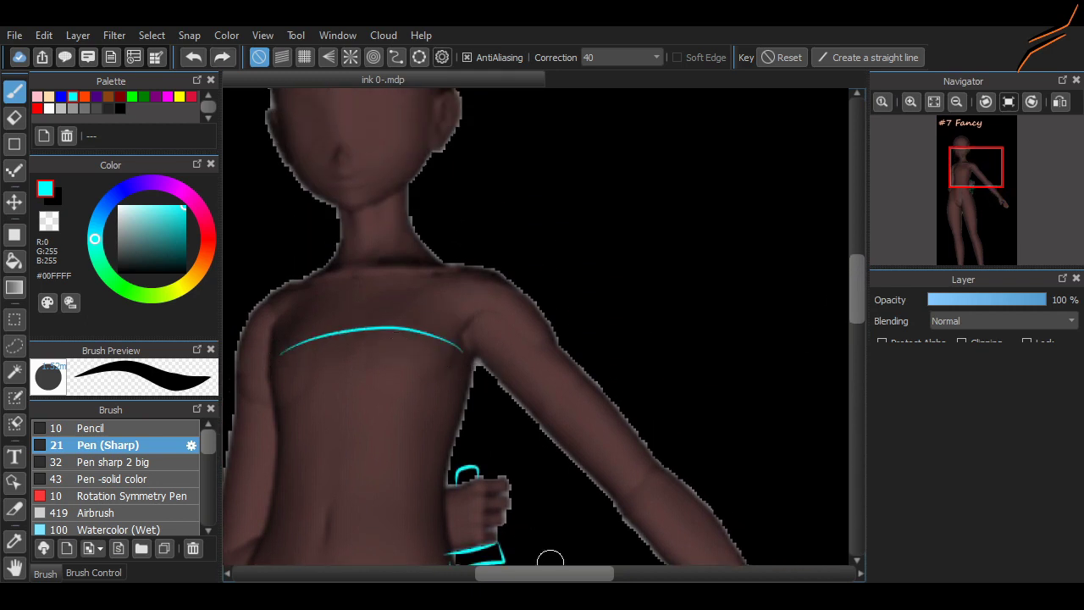
scroll(536, 334, "left", 3)
key("ctrl+z")
mouse_move(394, 356)
left_mouse_down()
mouse_move(588, 345)
mouse_move(583, 338)
left_mouse_up()
key("ctrl+z")
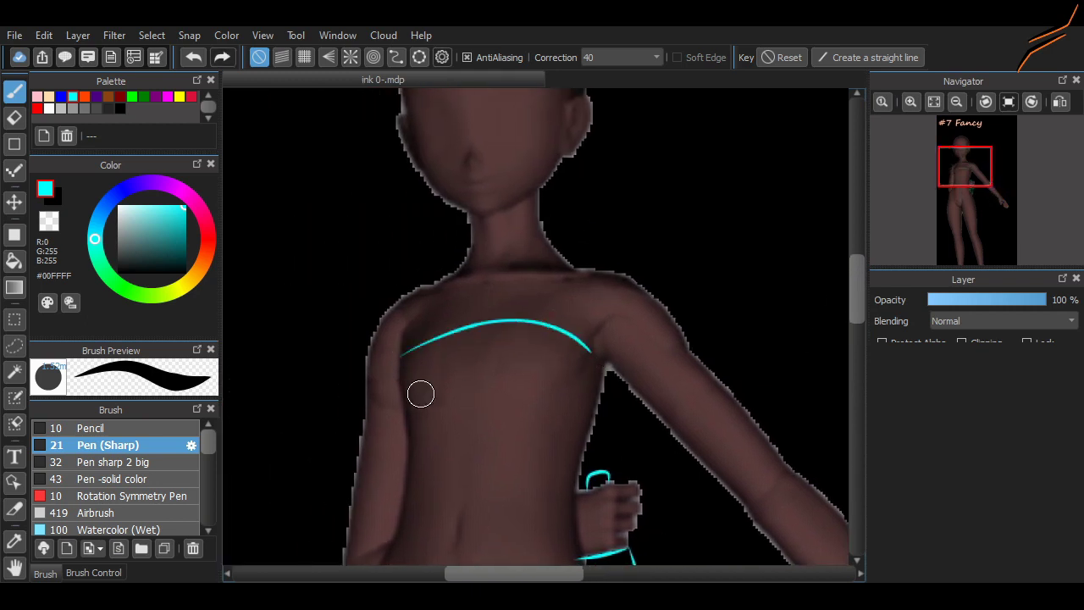
key("ctrl+z")
left_click_drag(403, 360, 596, 347)
scroll(798, 314, "up", 3)
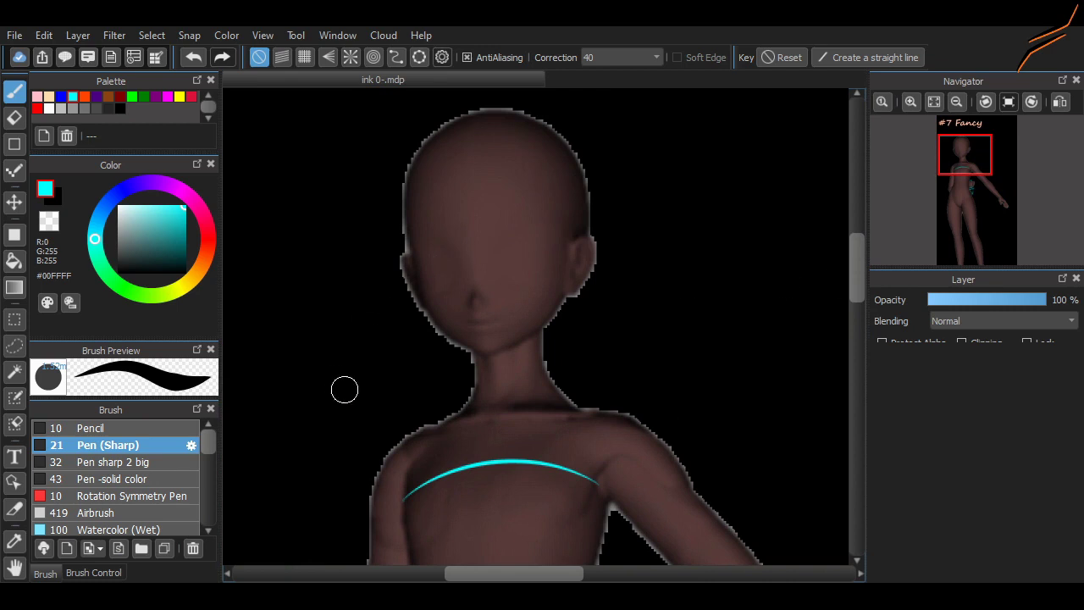
mouse_move(345, 389)
left_mouse_down()
mouse_move(621, 177)
mouse_move(375, 176)
left_mouse_up()
key("ctrl+z")
left_click_drag(339, 382, 374, 175)
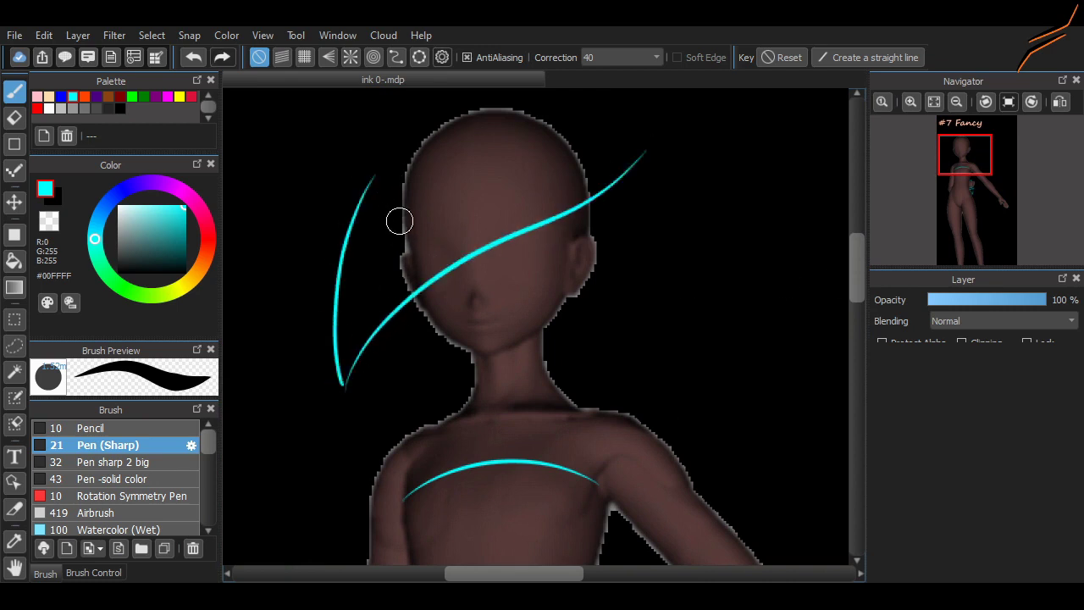
key("ctrl+z")
key("ctrl+z")
left_click_drag(343, 298, 647, 217)
key("ctrl+z")
Sketch a wide, tilted, elliptical hat brim sweeping across the face and around the head
left_click_drag(323, 299, 393, 307)
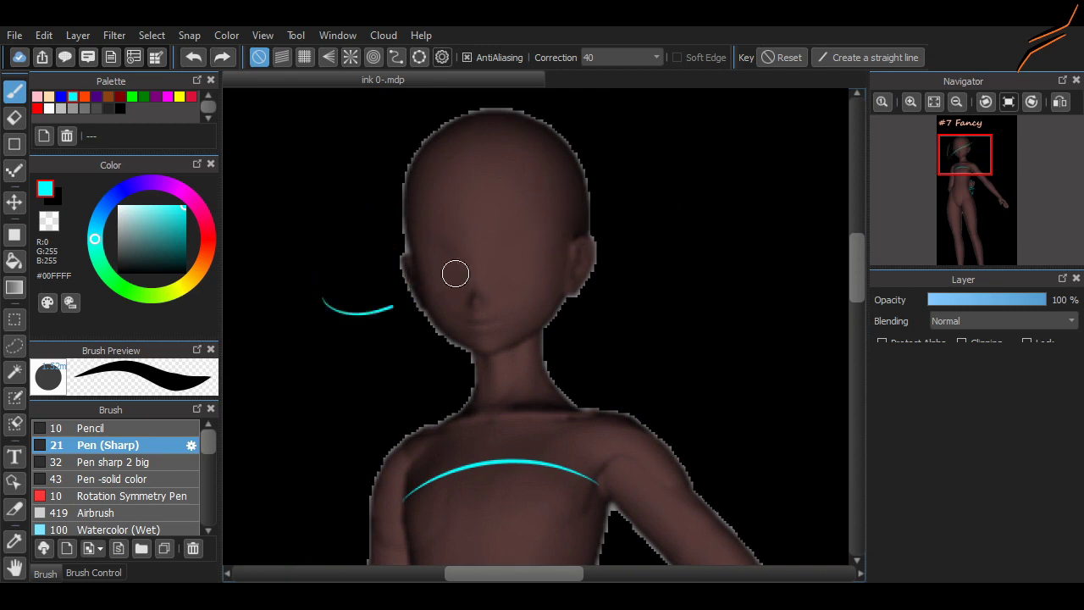
mouse_move(455, 273)
left_mouse_down()
mouse_move(704, 206)
mouse_move(560, 109)
left_mouse_up()
scroll(561, 109, "up", 2)
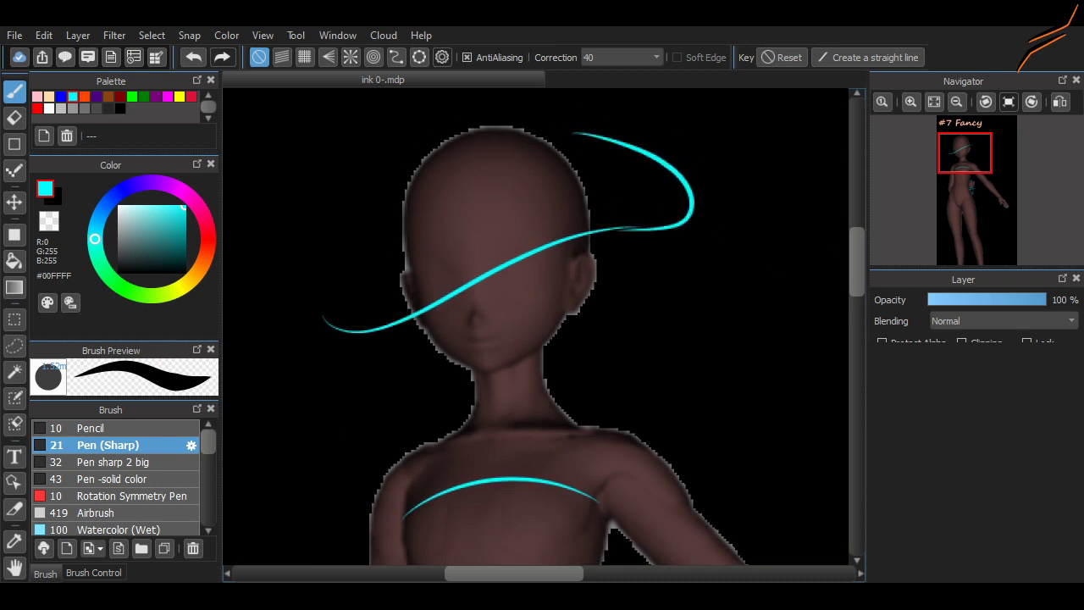
key("ctrl+z")
left_click_drag(619, 266, 583, 193)
key("ctrl+z")
mouse_move(598, 289)
left_mouse_down()
mouse_move(634, 290)
mouse_move(655, 272)
left_mouse_up()
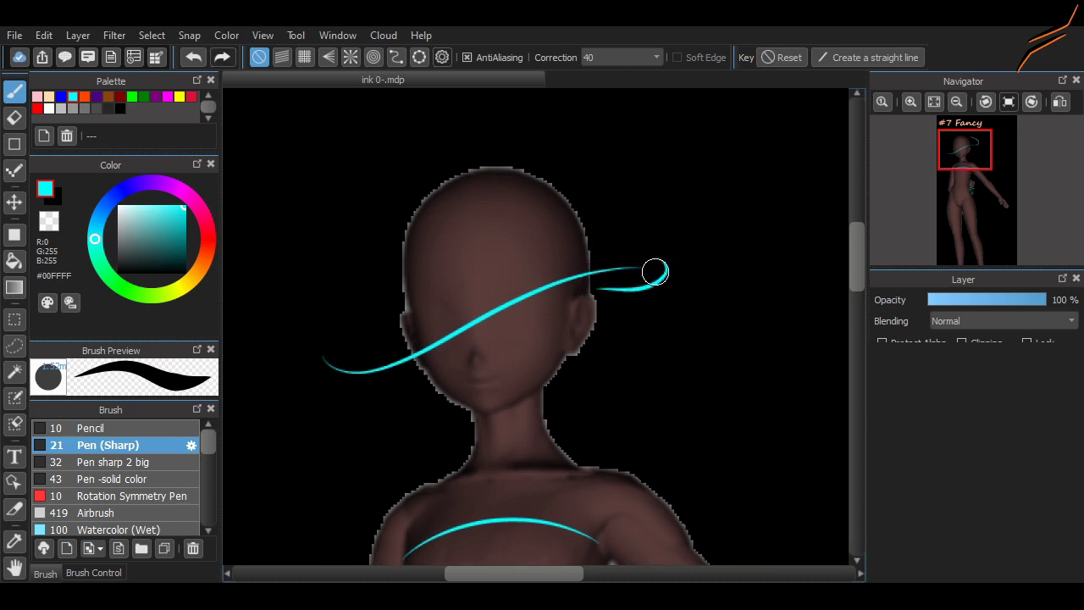
left_click_drag(322, 338, 559, 215)
key("ctrl+z")
left_click_drag(325, 315, 578, 225)
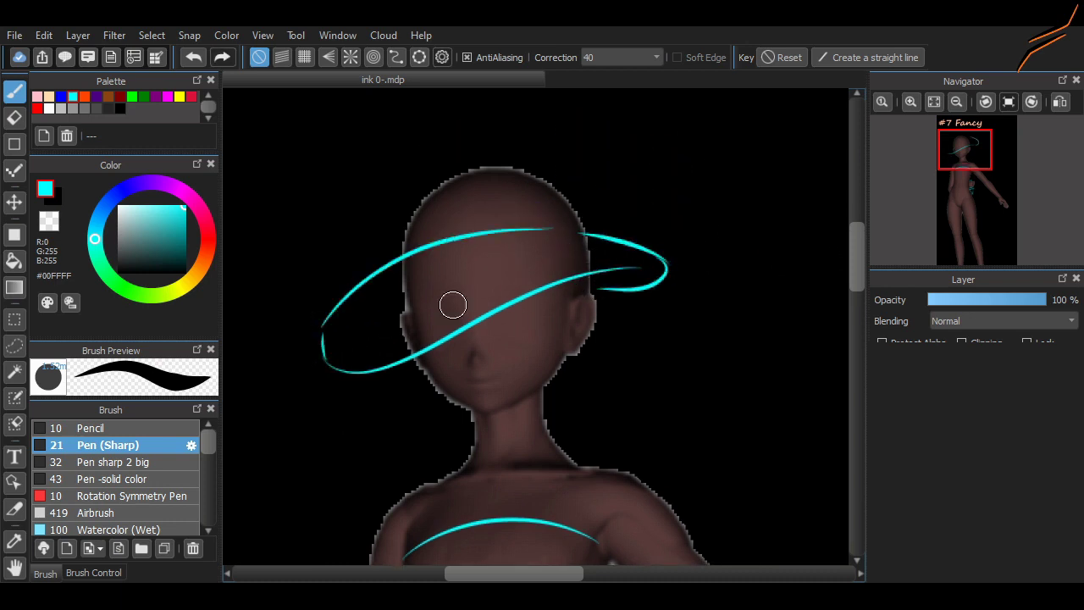
Select the hat brim with a rectangular selection, move it up slightly, stretch it wider with Transform, apply, and deselect
key("m")
mouse_move(687, 161)
left_mouse_down()
mouse_move(528, 271)
mouse_move(257, 388)
left_mouse_up()
key("v")
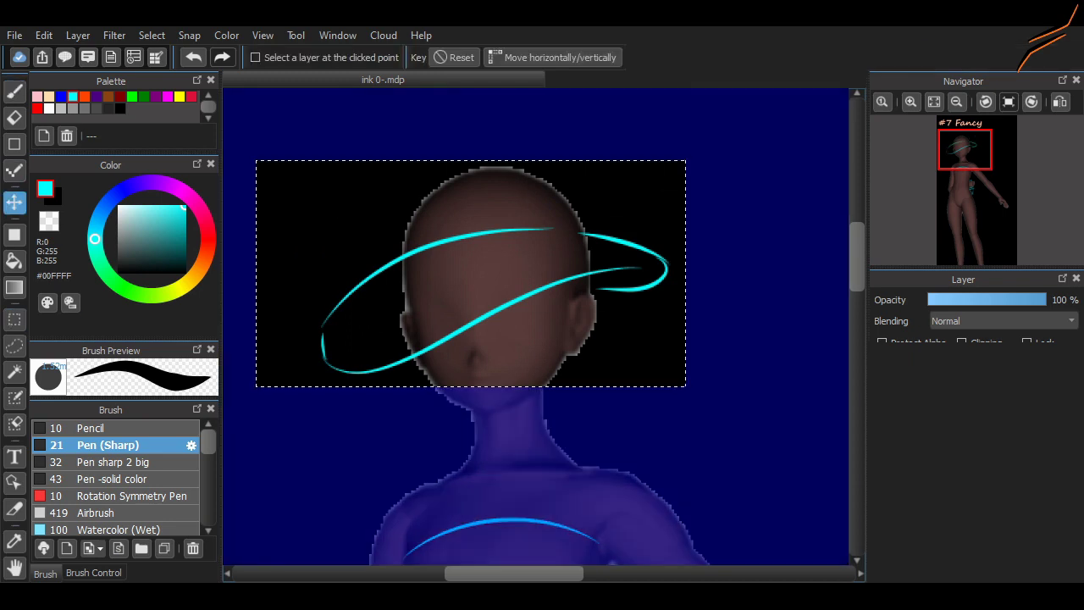
left_click_drag(473, 271, 476, 253)
key("ctrl+t")
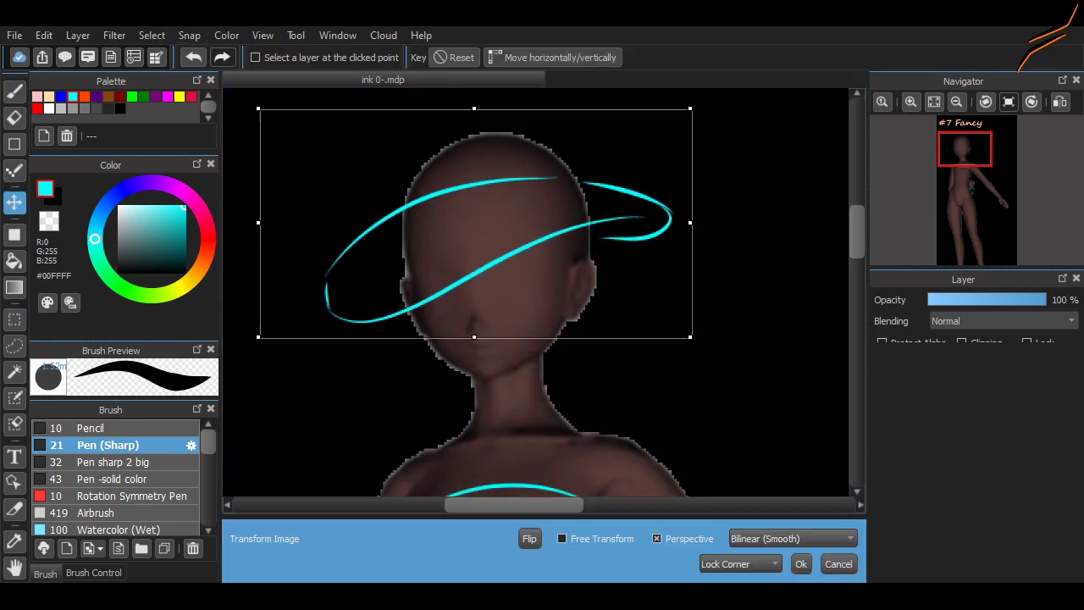
scroll(227, 256, "down", 2)
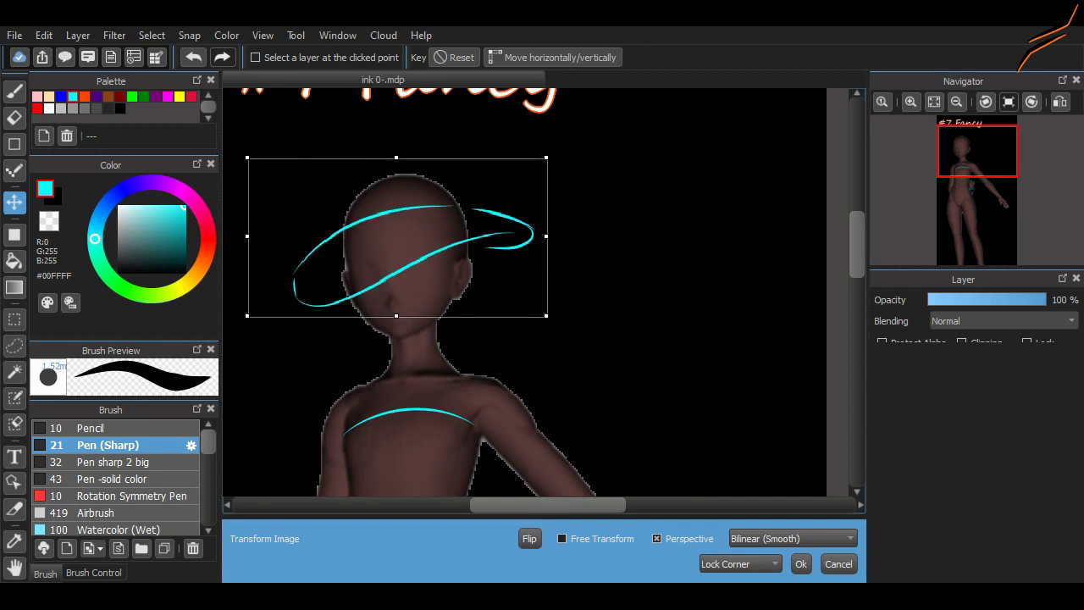
left_click(802, 564)
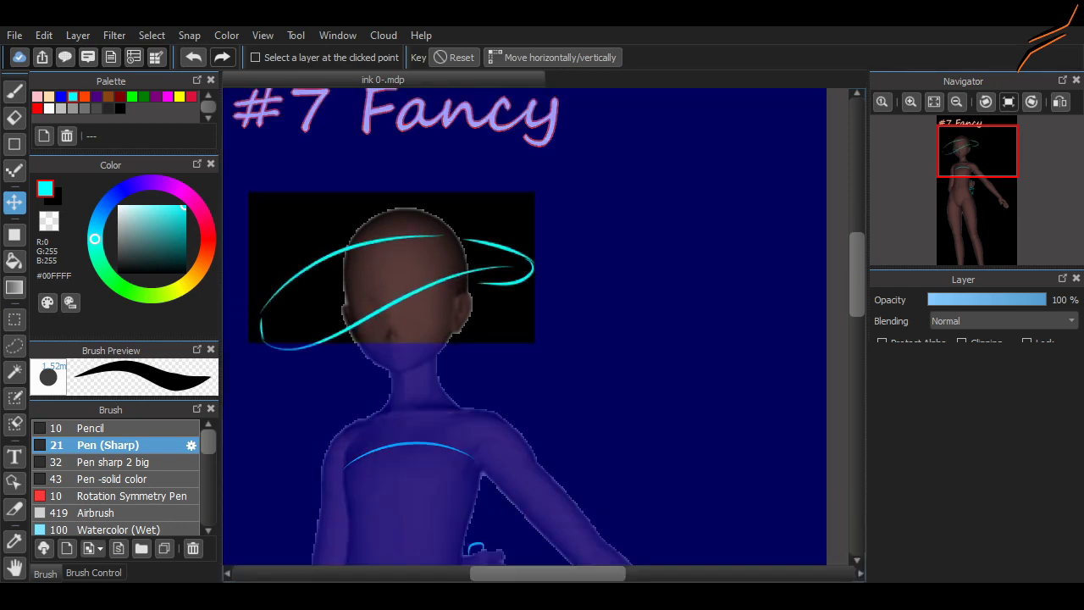
key("m")
key("ctrl+d")
Sketch the hat's crown above the brim with slanted sides, a curved top and a pointed tip jutting out to one side
scroll(542, 330, "up", 2)
scroll(461, 360, "up", 1)
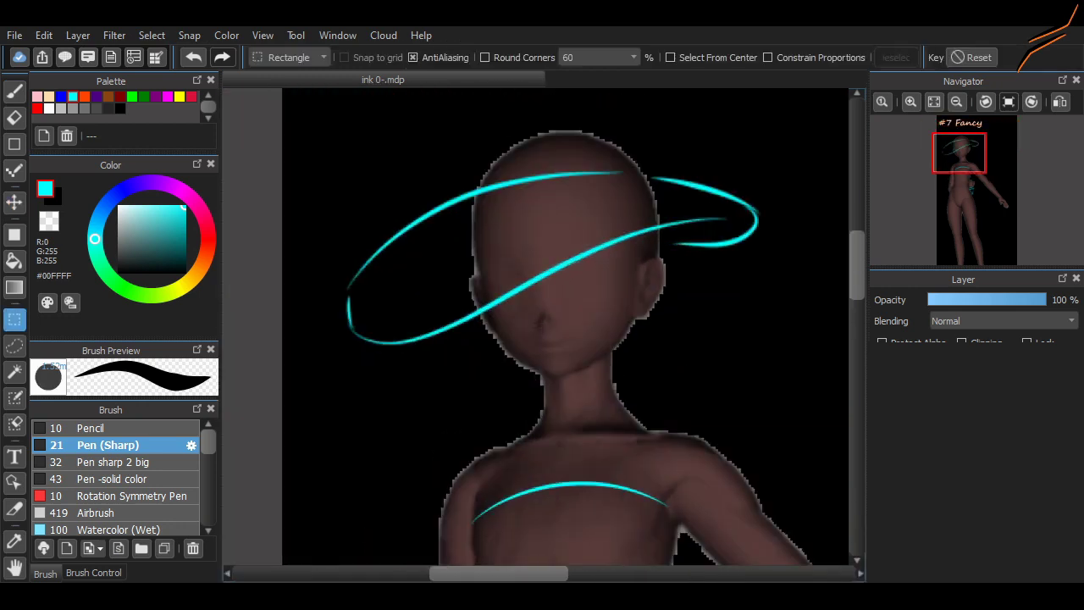
scroll(542, 330, "up", 3)
key("b")
left_click_drag(441, 325, 499, 174)
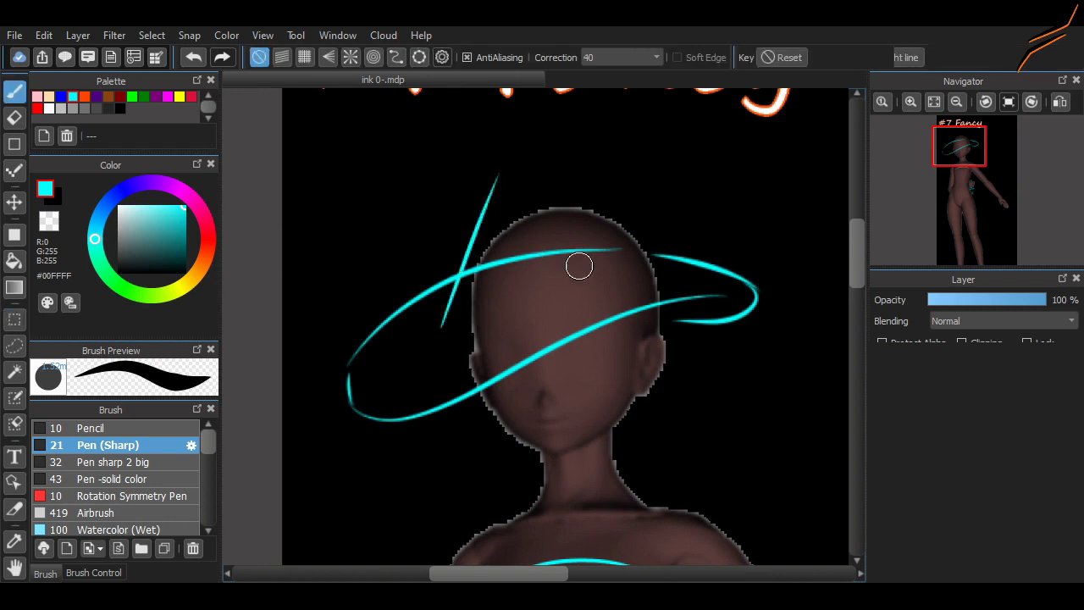
mouse_move(593, 136)
left_mouse_down()
mouse_move(653, 274)
mouse_move(635, 181)
mouse_move(593, 185)
left_mouse_up()
Sketch the long skirt's flowing side lines from the hips, flaring down past the legs to the canvas's lower edge
scroll(843, 274, "down", 10)
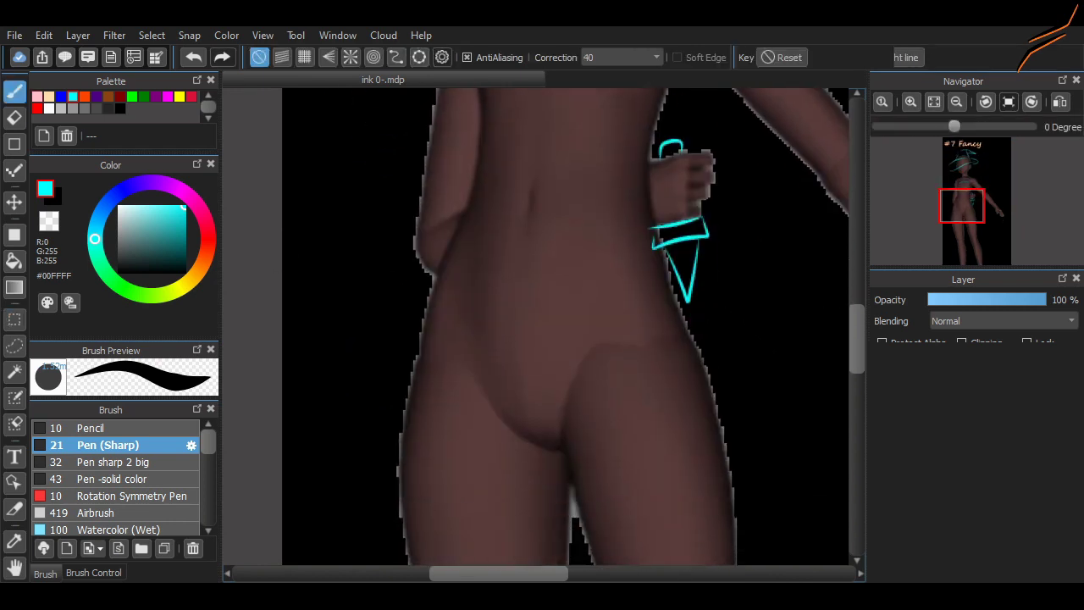
scroll(694, 339, "right", 5)
scroll(549, 344, "up", 3)
scroll(598, 560, "left", 5)
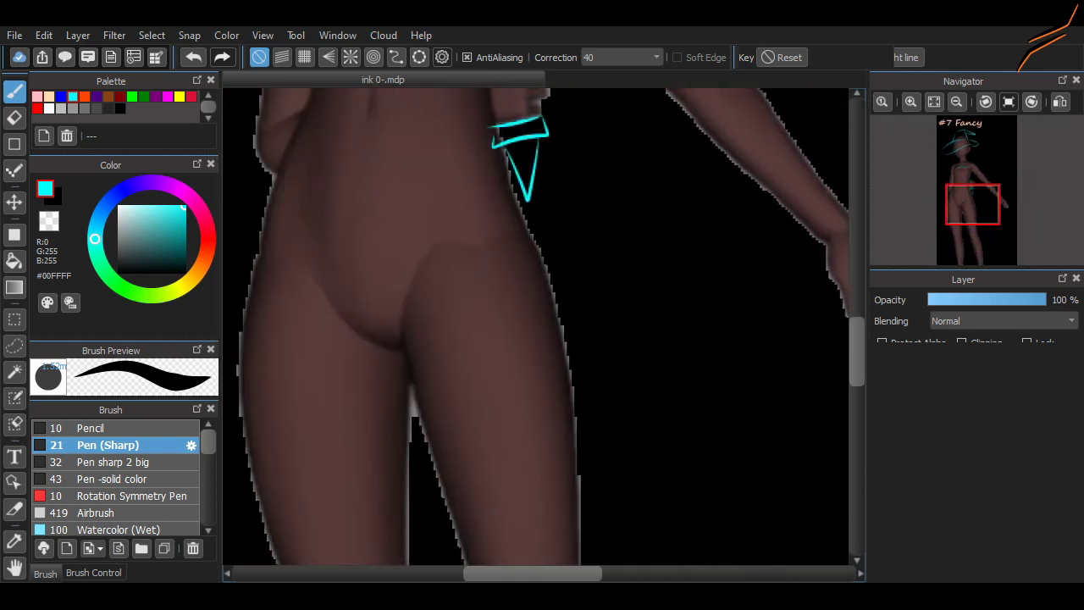
scroll(523, 231, "down", 4)
left_click_drag(496, 163, 609, 503)
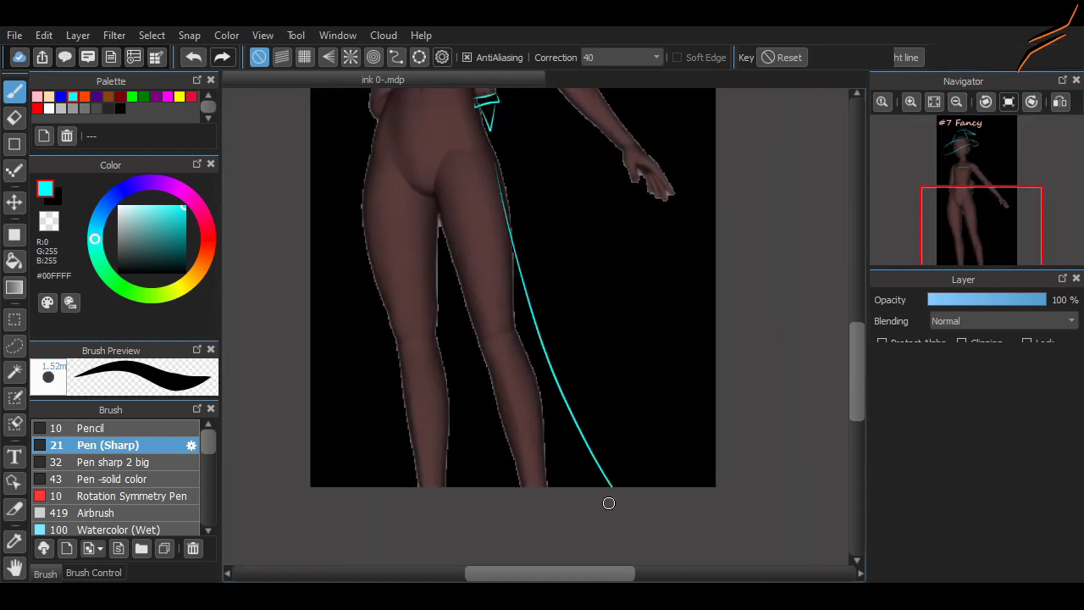
key("ctrl+z")
mouse_move(371, 191)
left_mouse_down()
mouse_move(454, 488)
mouse_move(493, 488)
mouse_move(388, 488)
left_mouse_up()
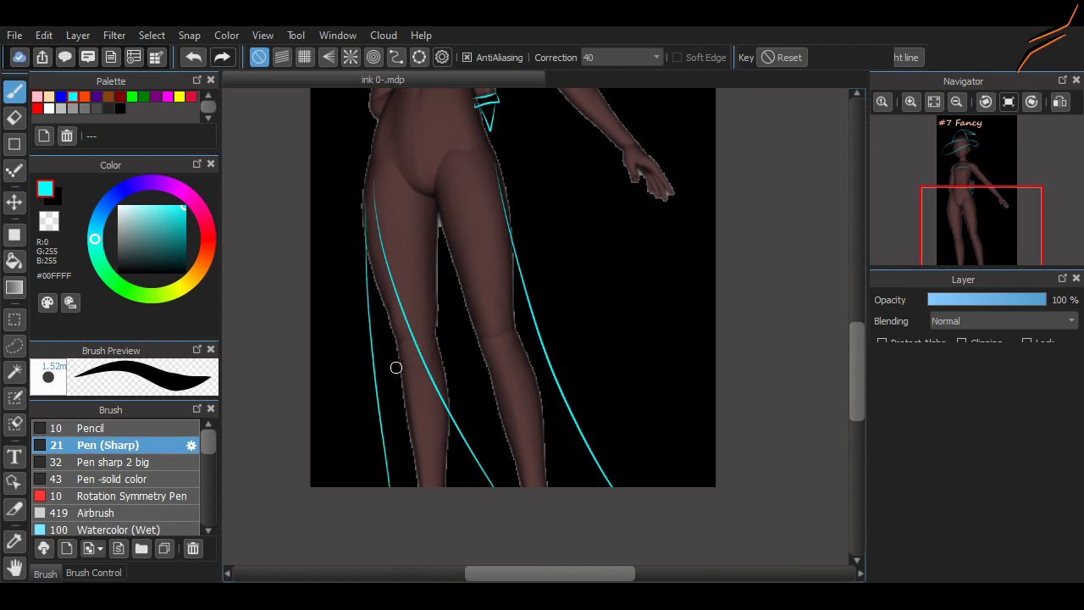
key("ctrl+z")
left_click_drag(366, 196, 389, 488)
key("ctrl+z")
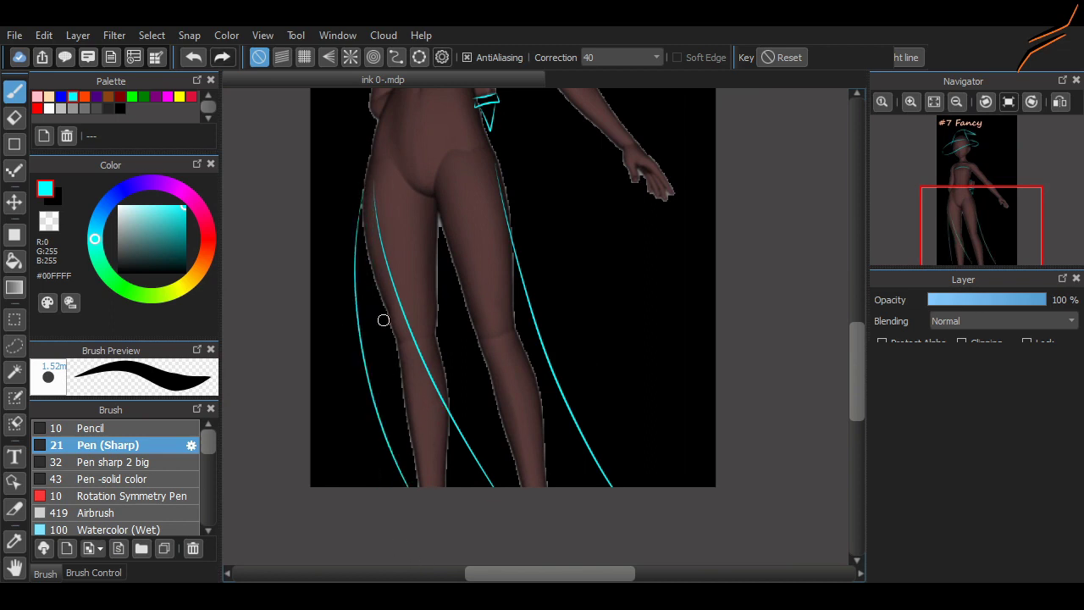
Redraw the skirt's left side line and sketch a curved fold line crossing both legs around knee height
left_click_drag(339, 332, 477, 363)
key("ctrl+z")
key("ctrl+z")
left_click_drag(365, 191, 392, 488)
key("ctrl+z")
left_click_drag(337, 347, 532, 365)
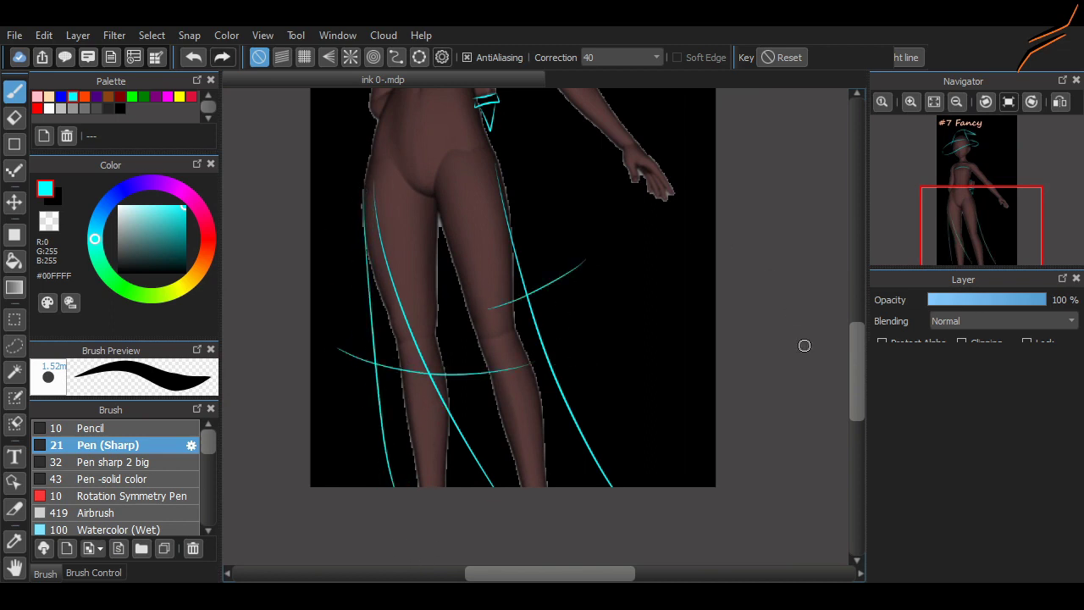
Sketch a shoulder ornament with a round centre, small petal loops and a large fan-shaped arc behind it
left_click_drag(858, 371, 857, 328)
scroll(846, 314, "down", 2)
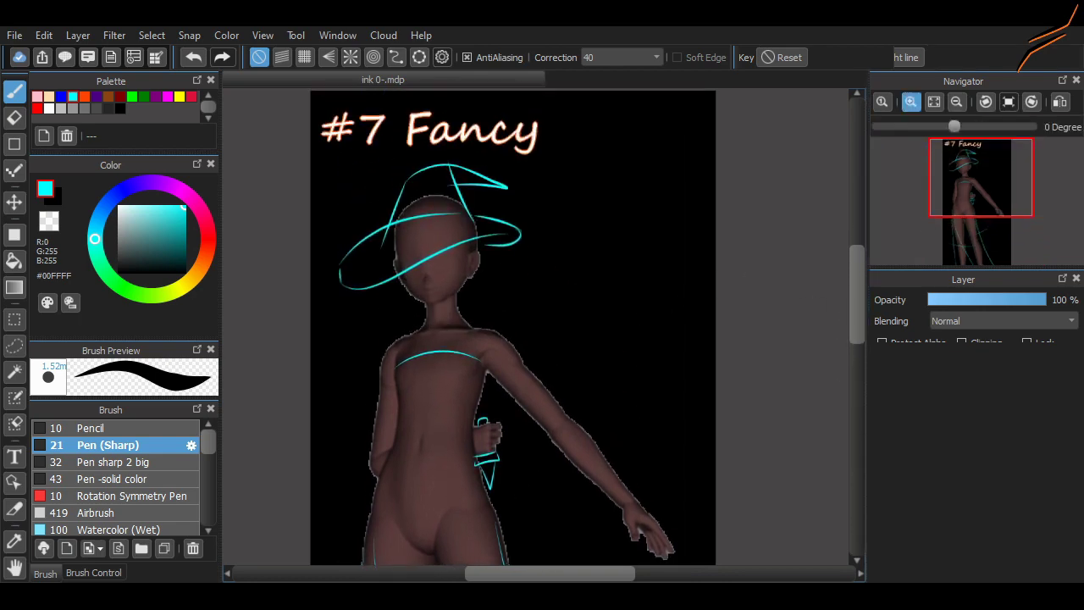
scroll(845, 315, "up", 5)
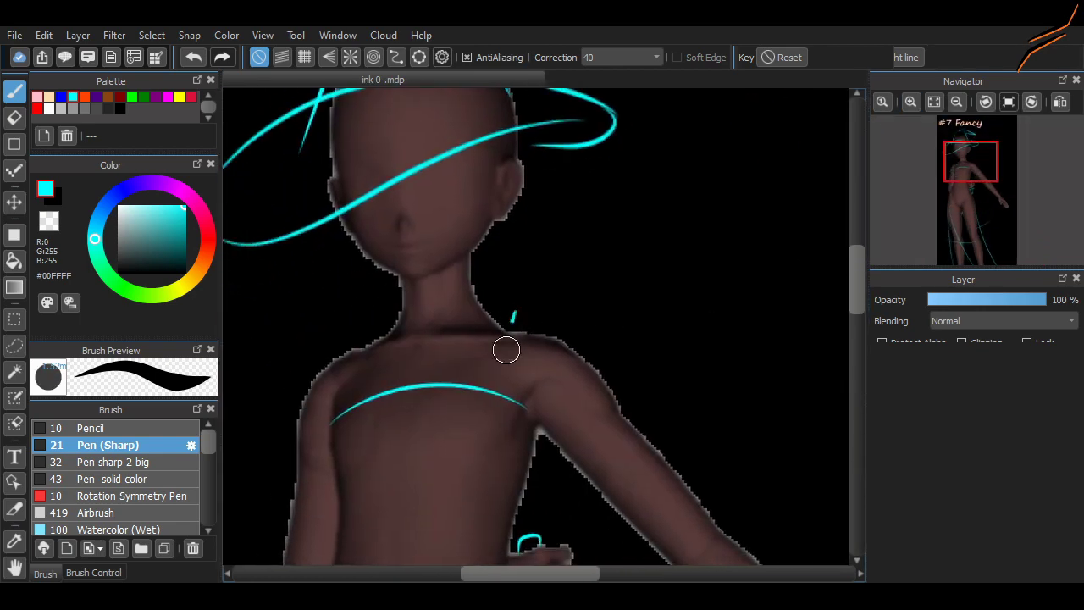
key("ctrl+z")
mouse_move(505, 349)
left_mouse_down()
mouse_move(511, 322)
mouse_move(547, 279)
left_mouse_up()
mouse_move(527, 318)
left_mouse_down()
mouse_move(550, 240)
mouse_move(503, 294)
mouse_move(573, 339)
mouse_move(560, 347)
mouse_move(545, 322)
mouse_move(533, 351)
left_mouse_up()
key("ctrl+z")
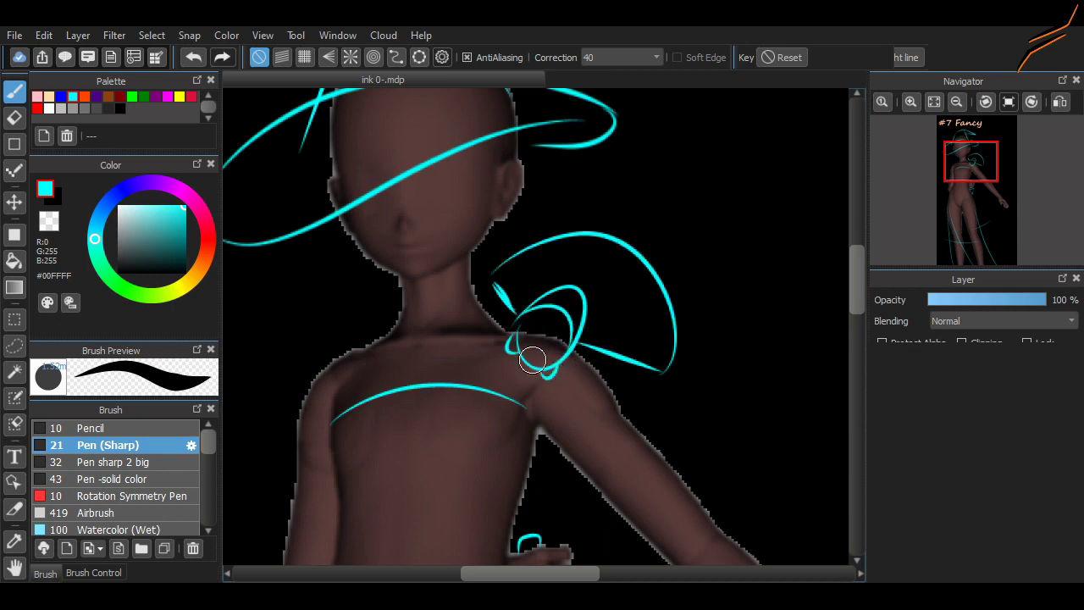
Lasso the shoulder ornament, rotate it slightly counterclockwise with Transform, apply, and deselect
key("m")
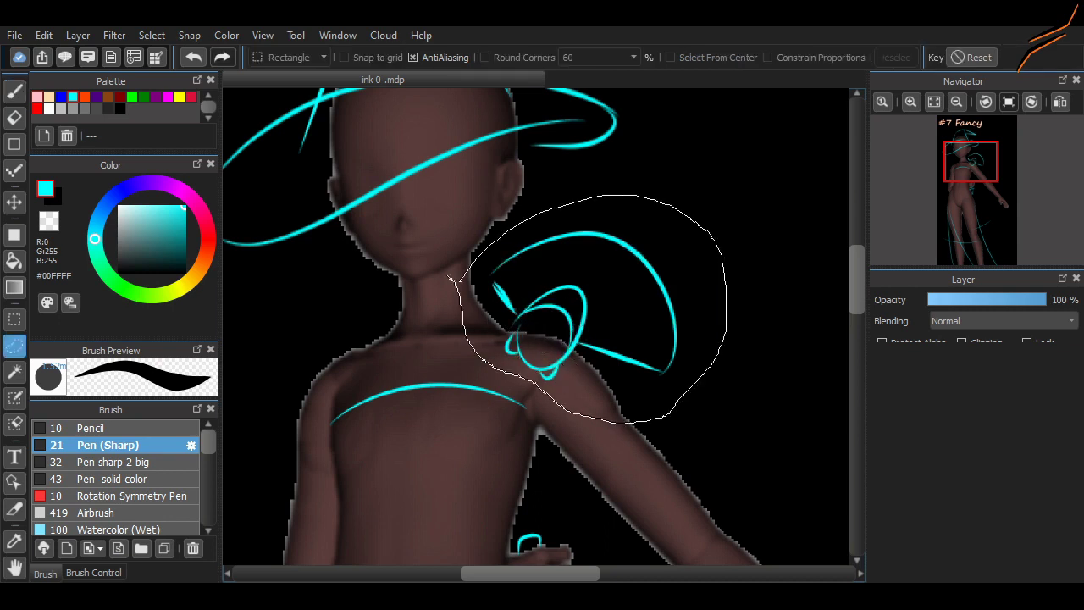
left_click_drag(461, 284, 450, 276)
key("ctrl+t")
left_click_drag(746, 157, 730, 137)
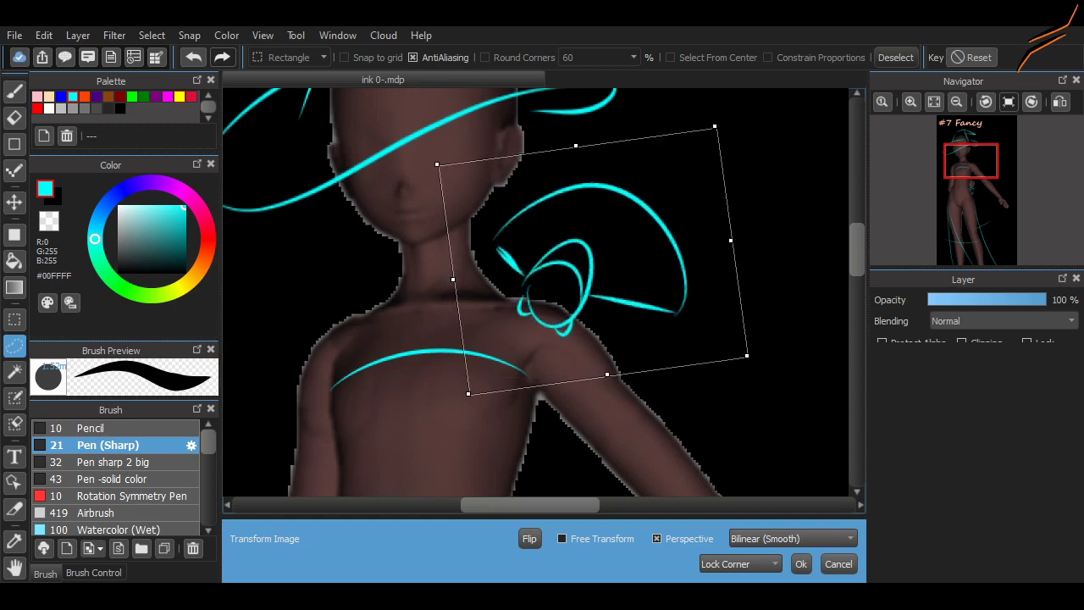
key("Return")
key("ctrl+d")
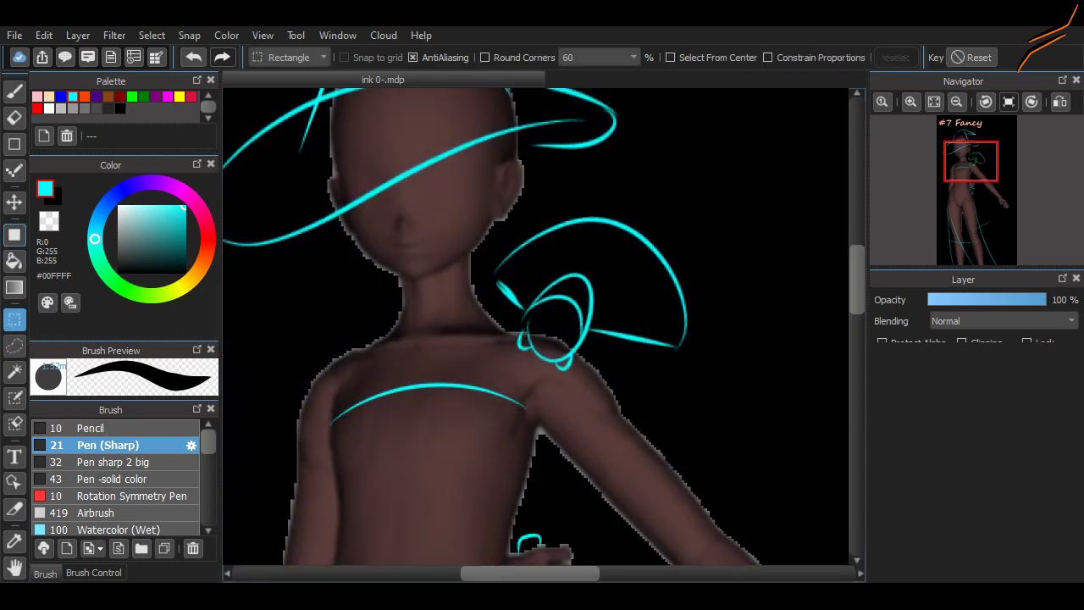
Erase parts of the shoulder ornament's inner fan edge near the neck and set the drawing colour to green #00FF00
left_click(14, 261)
left_click(15, 117)
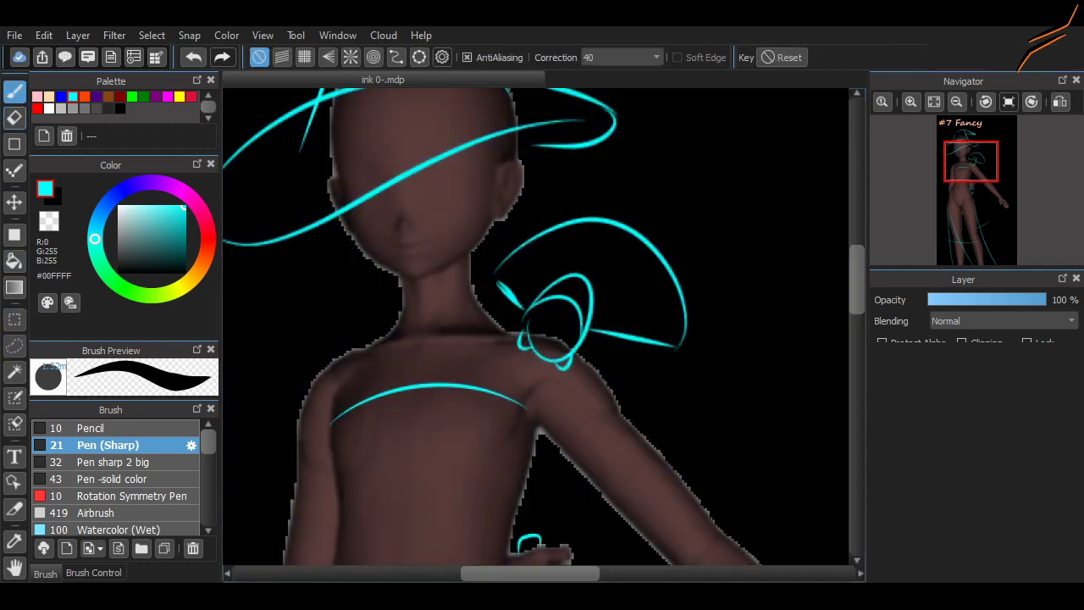
left_click(132, 96)
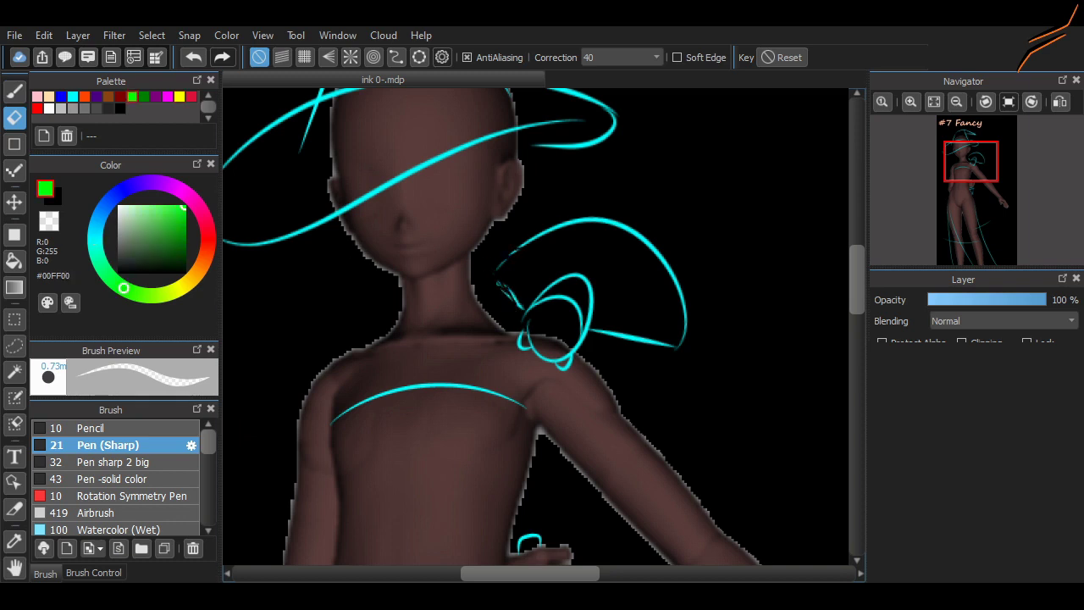
Try to outline the ornament's fan in green with the Rotation Symmetry Pen, centred on the round middle, and undo it
scroll(119, 479, "down", 5)
left_click(136, 527)
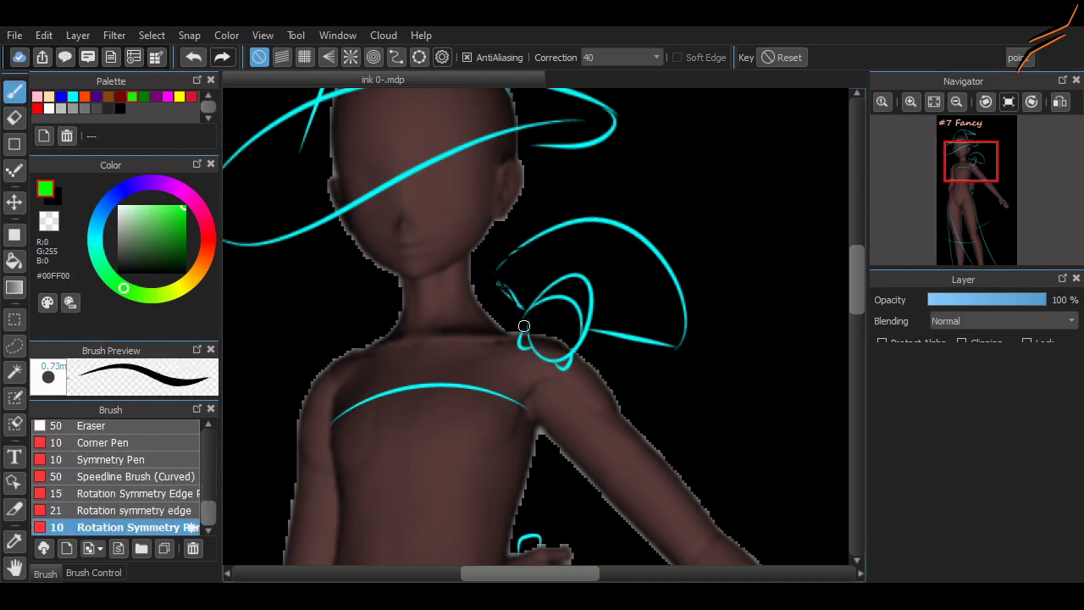
mouse_move(551, 308)
left_mouse_down()
mouse_move(517, 304)
mouse_move(503, 262)
mouse_move(622, 227)
mouse_move(525, 306)
left_mouse_up()
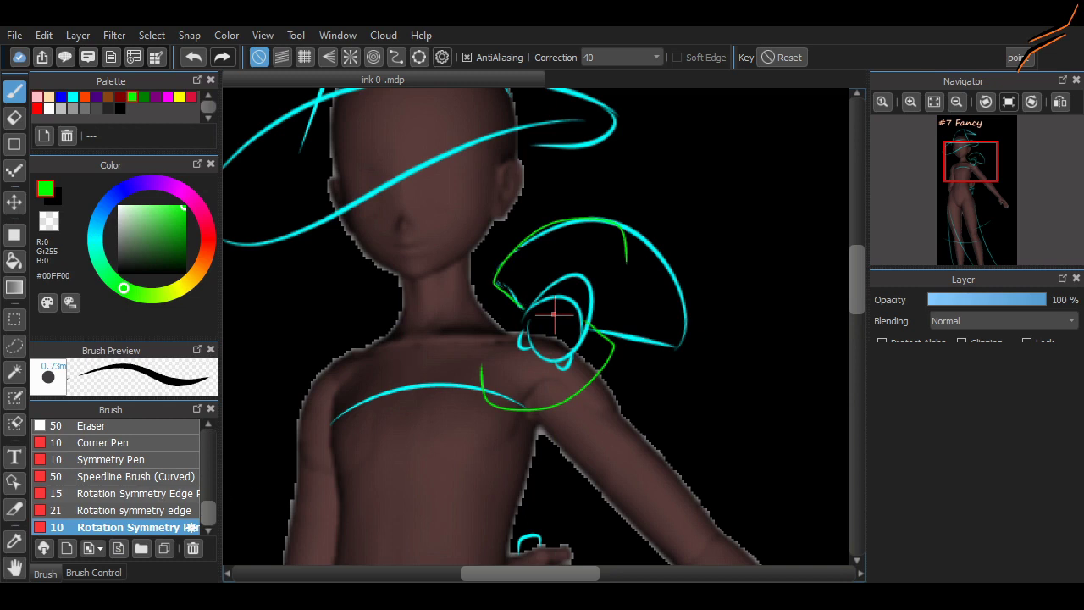
key("ctrl+z")
Try to draw mirrored green fan edges around the ornament's centre with the Symmetry Pen, undoing each attempt
key("Up")
key("Up")
key("Up")
key("Down")
key("Up")
key("Up")
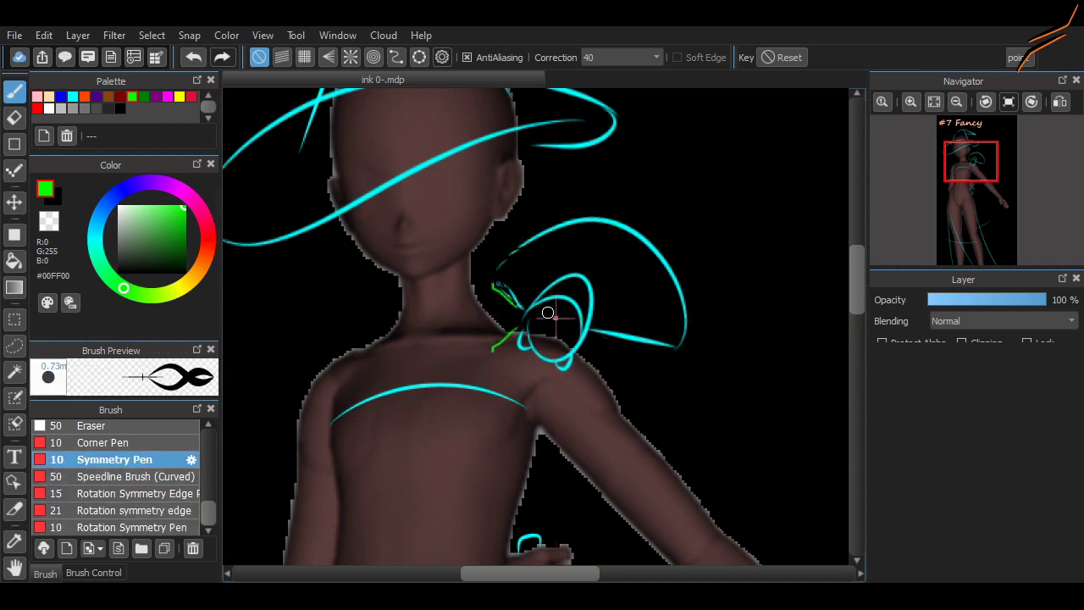
key("ctrl+z")
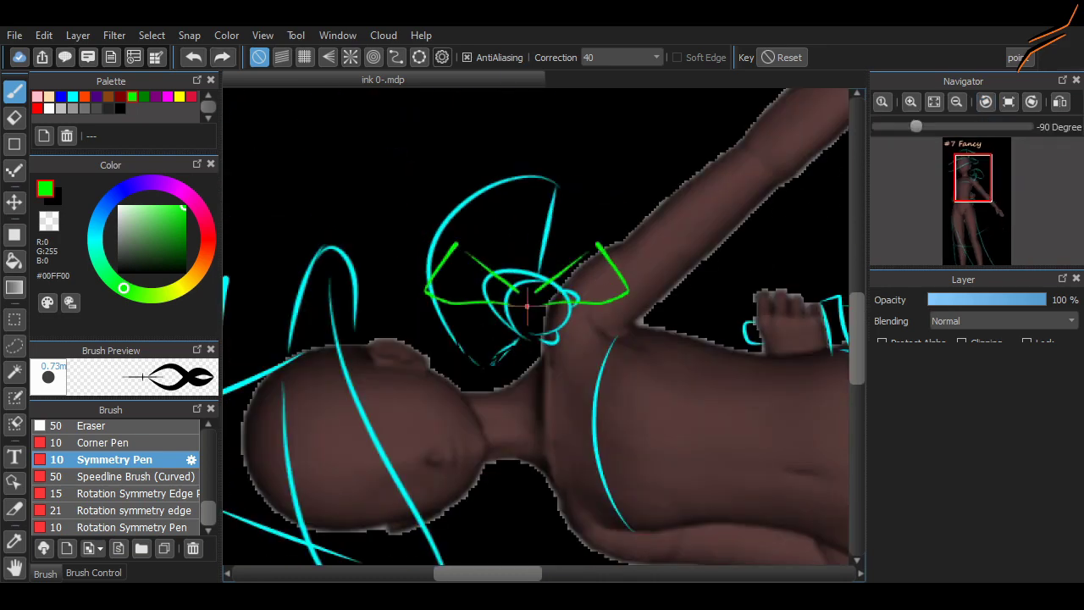
key("ctrl+z")
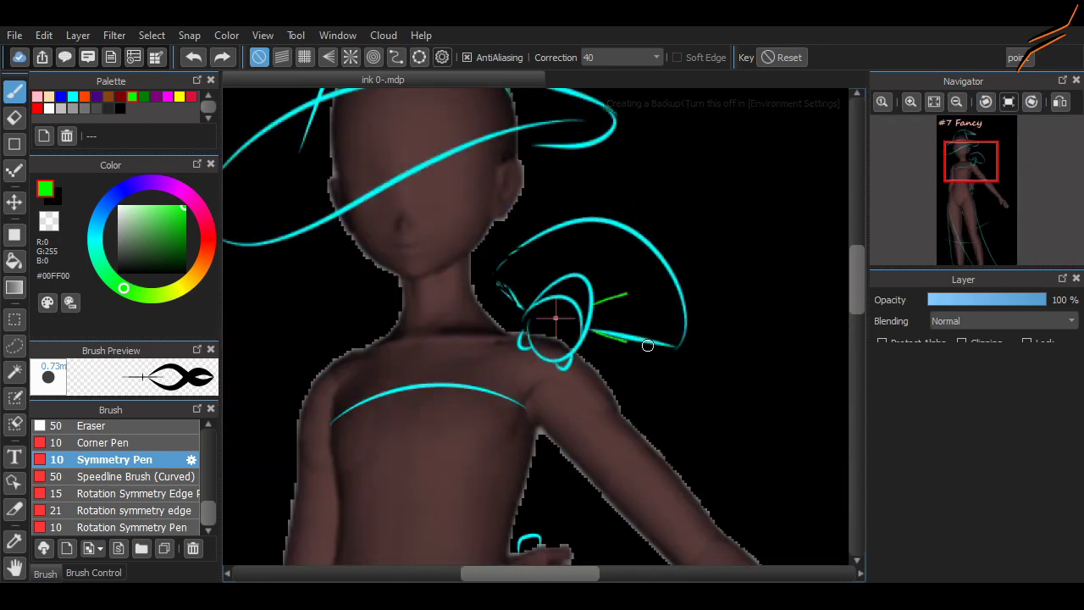
left_click_drag(661, 346, 596, 333)
key("ctrl+z")
Try mirrored fan spokes with the Symmetry Pen on the rotated canvas, then undo the strokes
left_click(93, 573)
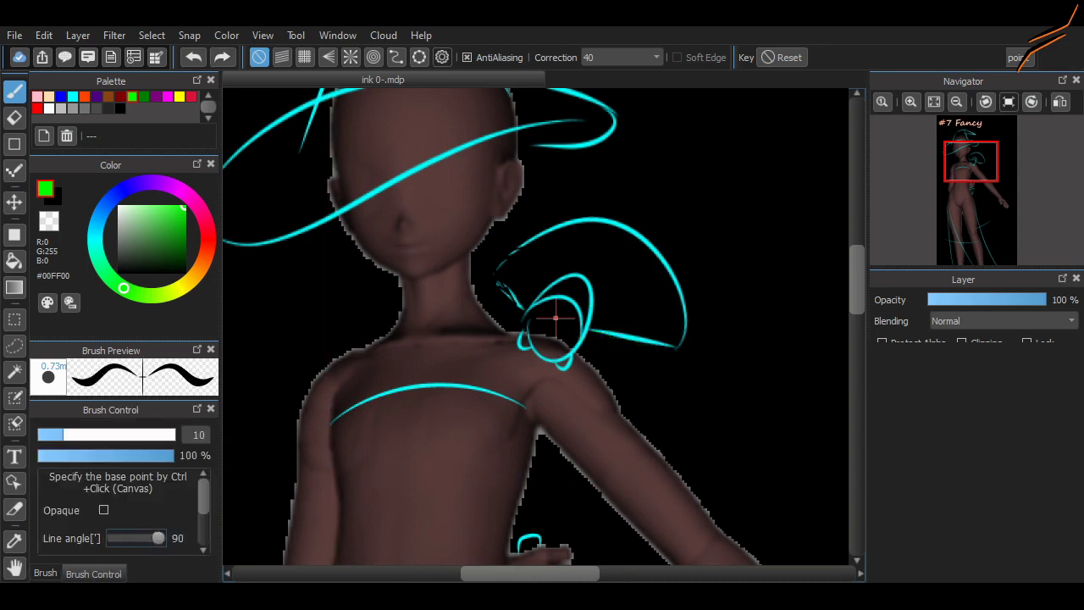
key("ctrl+z")
key("ctrl+Left")
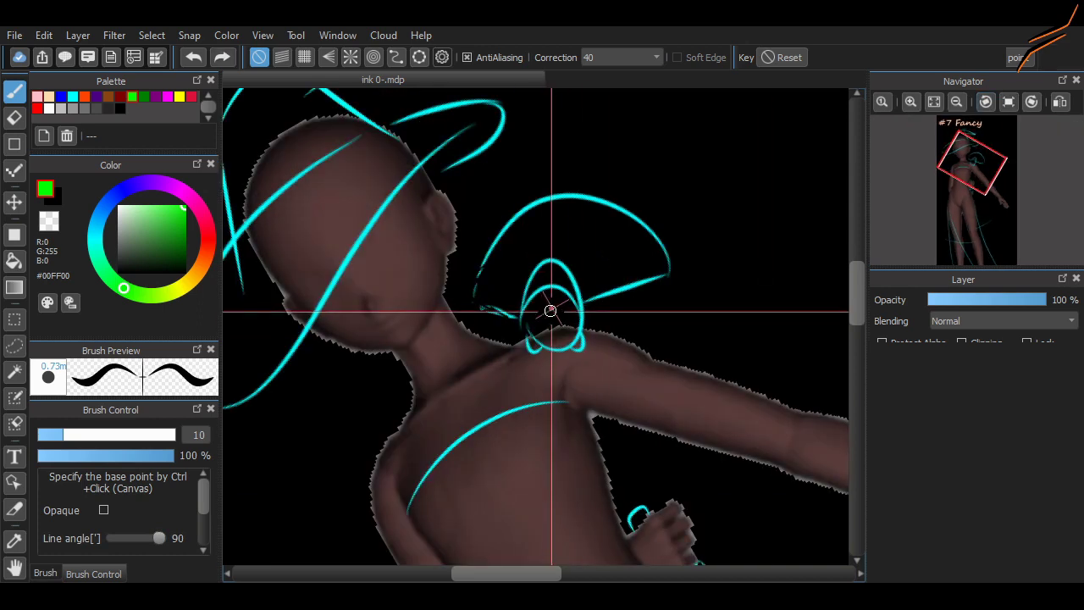
left_click_drag(551, 307, 635, 291)
left_click_drag(621, 195, 569, 326)
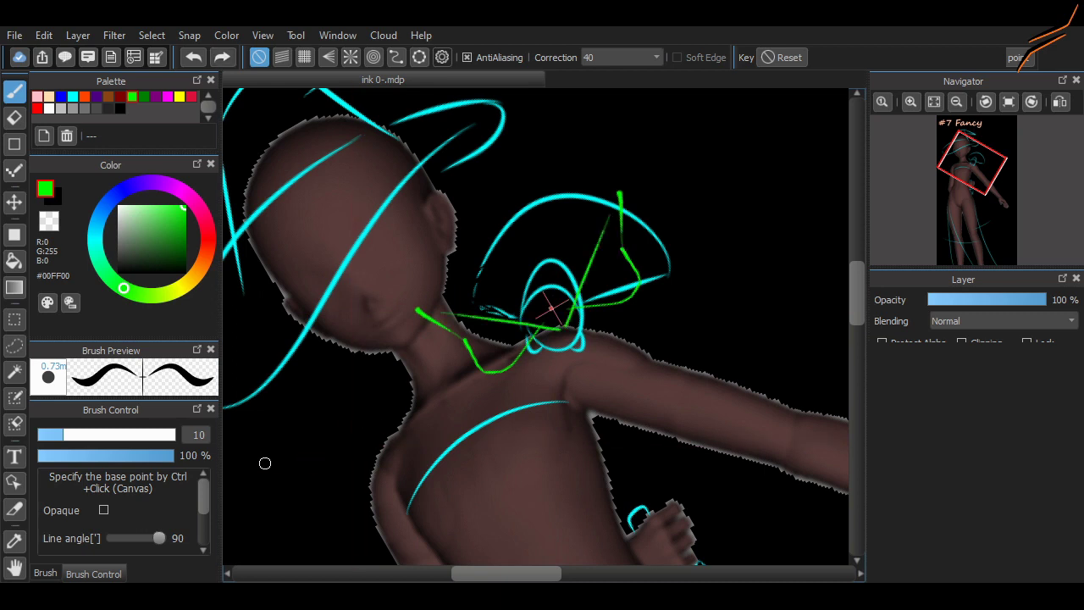
key("ctrl+z")
key("ctrl+z")
Turn off Turn around, set the Symmetry Pen's line angle to 0, and test a mirrored stroke before undoing it
scroll(119, 509, "down", 2)
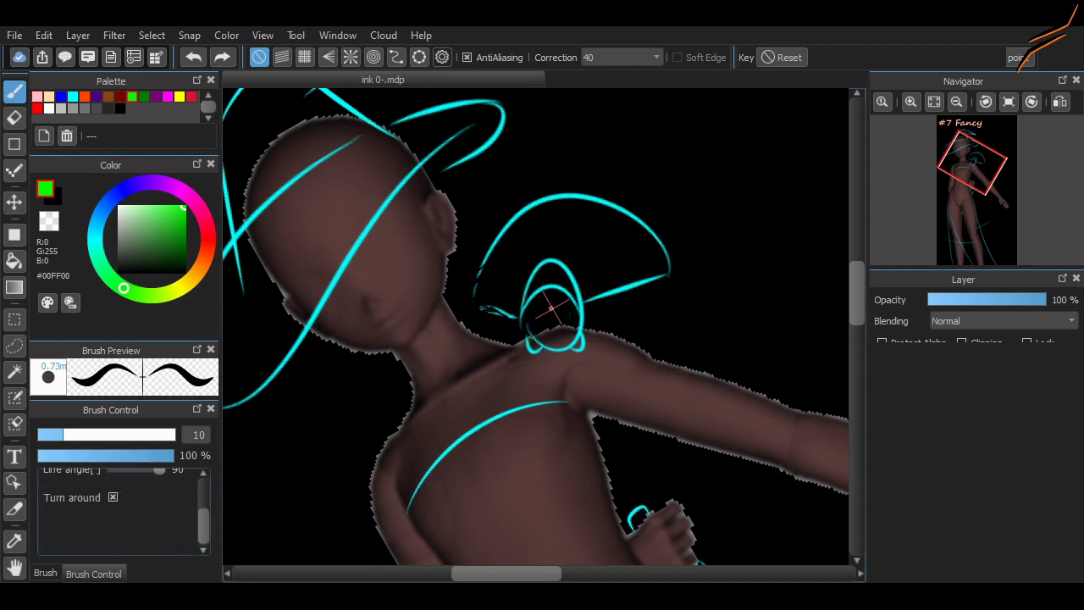
left_click_drag(134, 492, 123, 492)
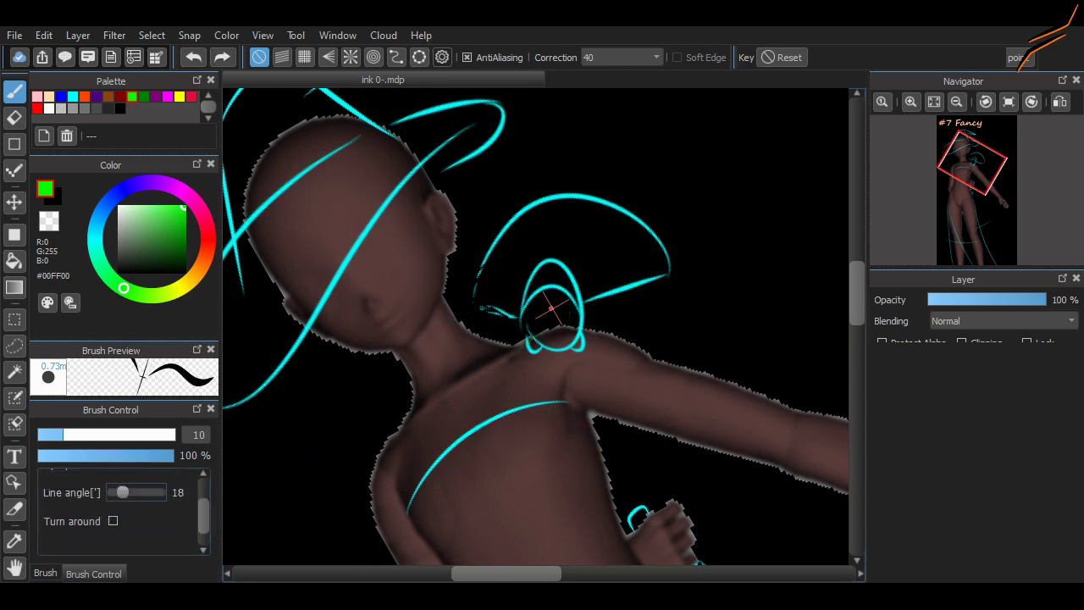
left_click_drag(558, 299, 648, 261)
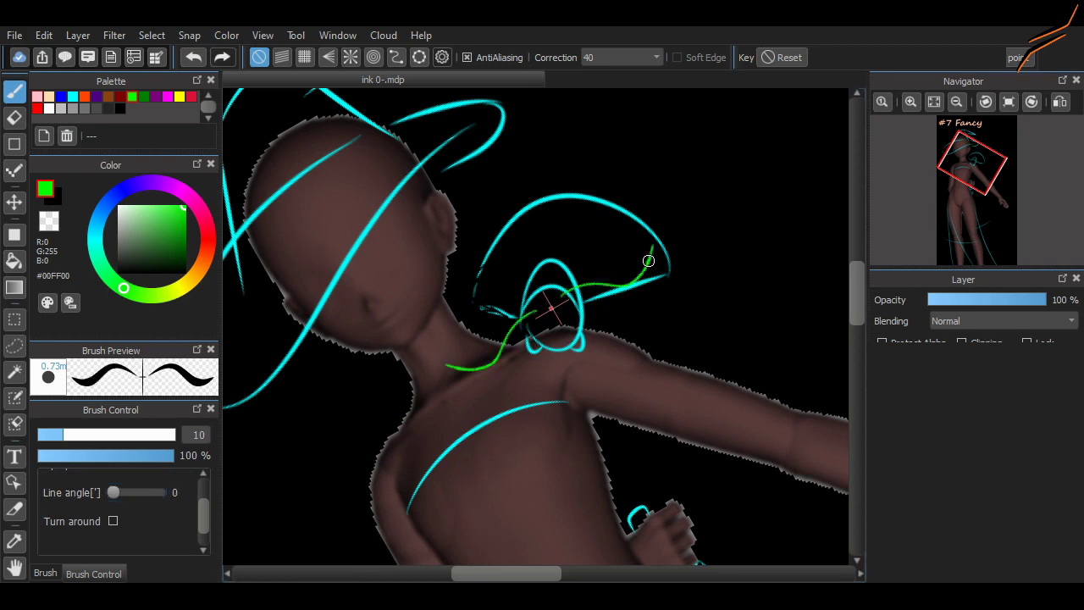
key("ctrl+z")
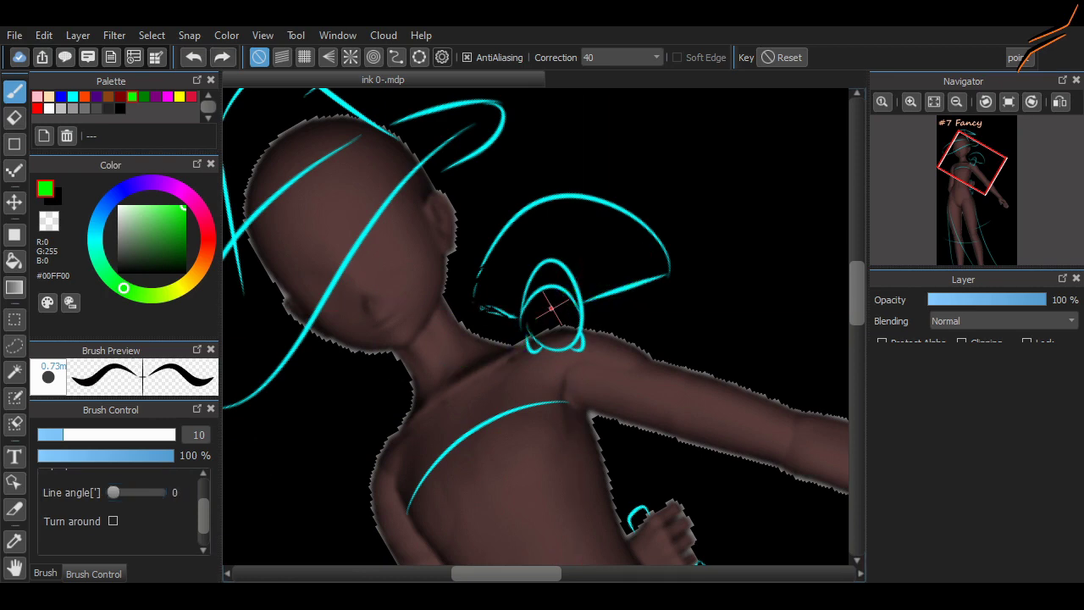
Reset the canvas rotation and use Pen (Sharp) to sketch three green spokes and curved outer edges over the ornament's fan
scroll(551, 309, "down", 5)
left_click(45, 574)
scroll(110, 478, "up", 3)
left_click(108, 445)
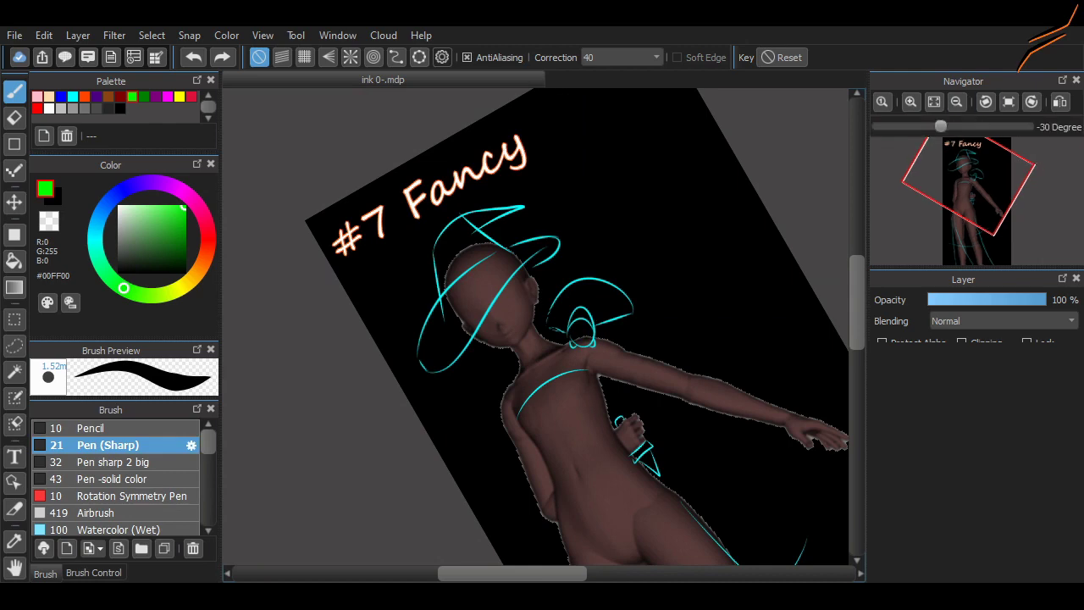
left_click(1009, 101)
scroll(743, 259, "up", 5)
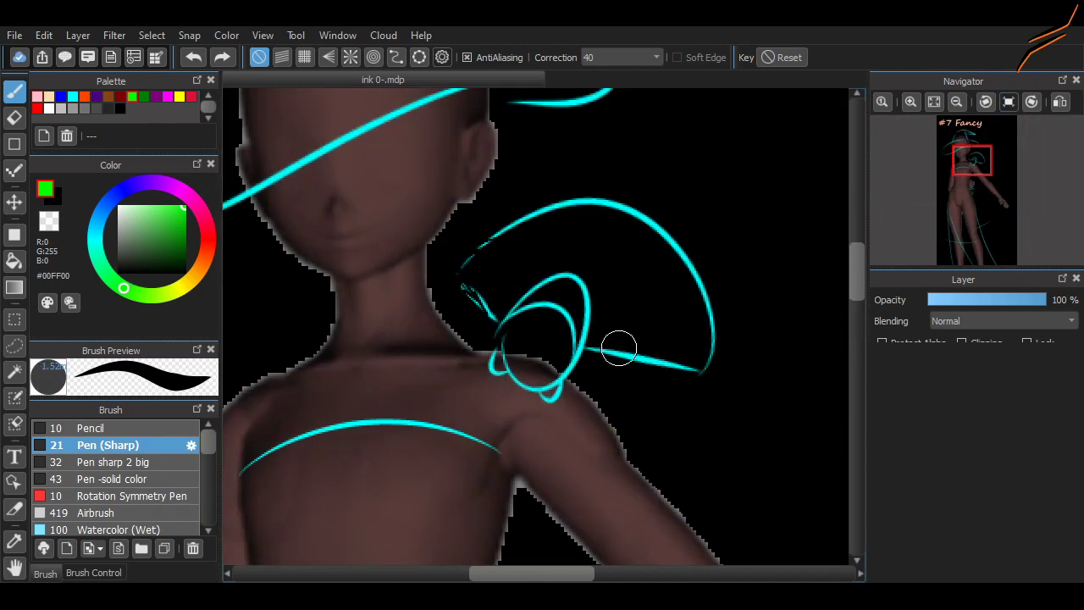
left_click_drag(540, 328, 591, 191)
key("ctrl+z")
left_click_drag(552, 322, 614, 197)
key("ctrl+z")
mouse_move(674, 373)
left_mouse_down()
mouse_move(454, 307)
mouse_move(602, 213)
left_mouse_up()
mouse_move(538, 206)
left_mouse_down()
mouse_move(619, 203)
mouse_move(671, 381)
left_mouse_up()
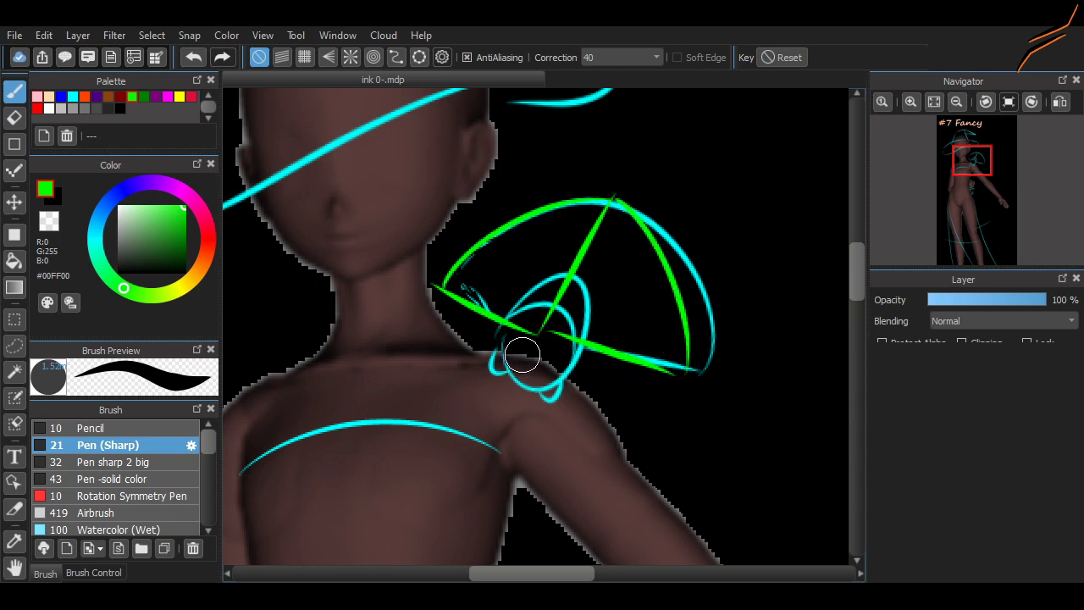
Pick the cyan sketch colour and draw a looped stem shape along the fan's central spoke
left_click(560, 279, "alt")
mouse_move(564, 239)
left_mouse_down()
mouse_move(583, 267)
mouse_move(593, 256)
mouse_move(566, 237)
mouse_move(596, 260)
mouse_move(532, 321)
mouse_move(500, 312)
left_mouse_up()
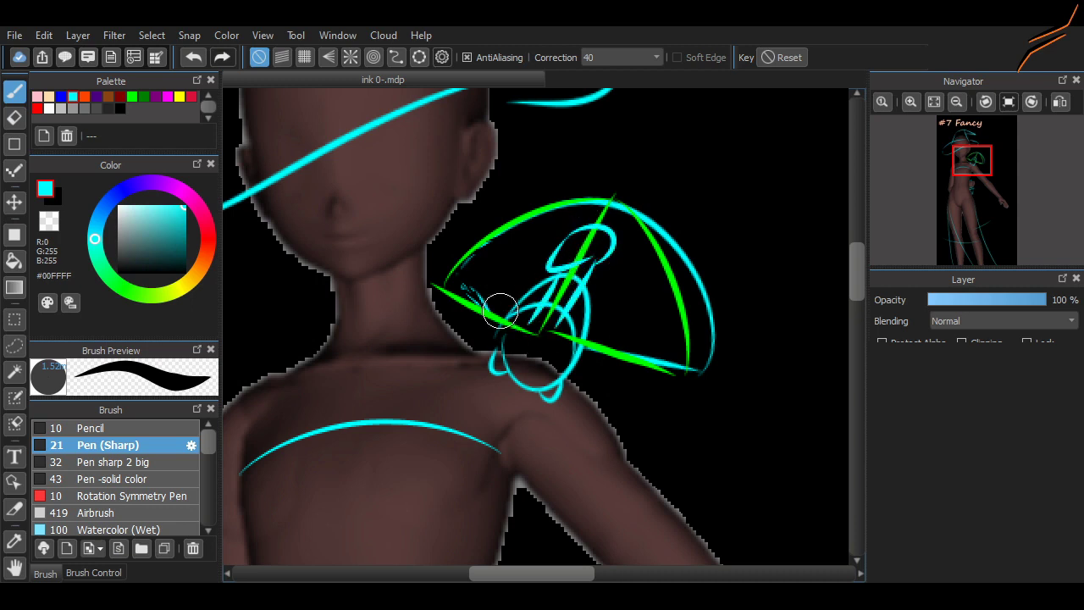
Sketch simple facial features below the hat brim: one eye with a curved upper lash line, a small nose and a slight smile
left_click_drag(360, 166, 450, 112)
left_click_drag(398, 138, 405, 159)
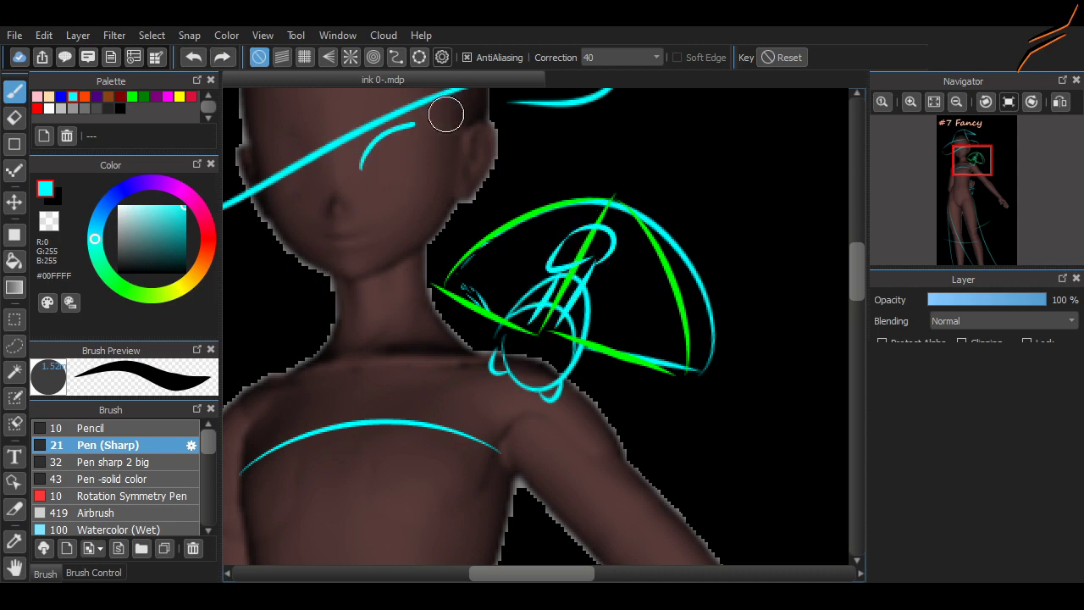
left_click_drag(432, 122, 437, 155)
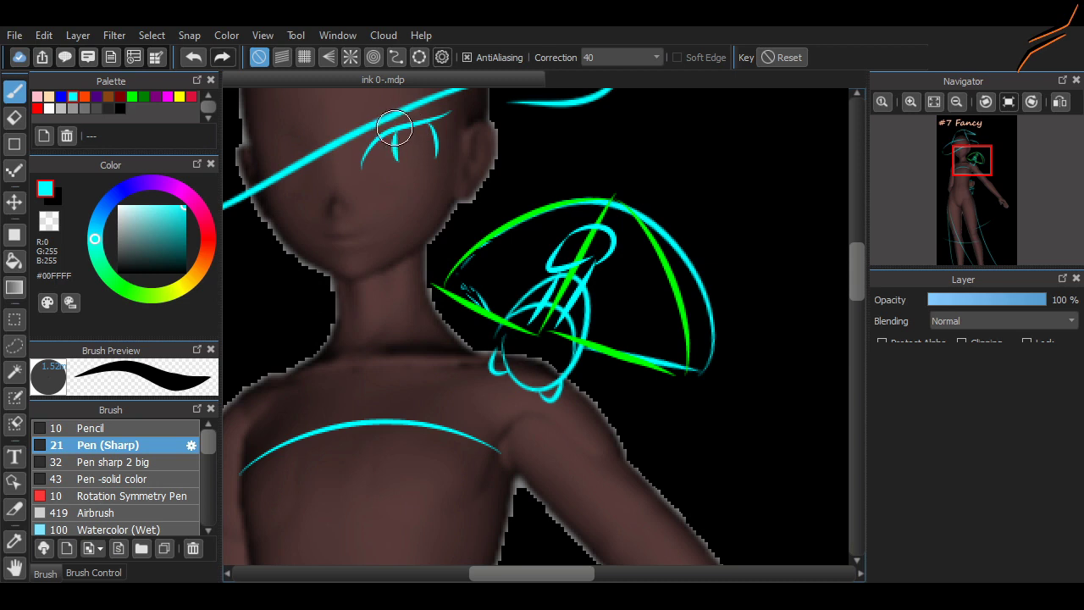
key("ctrl+z")
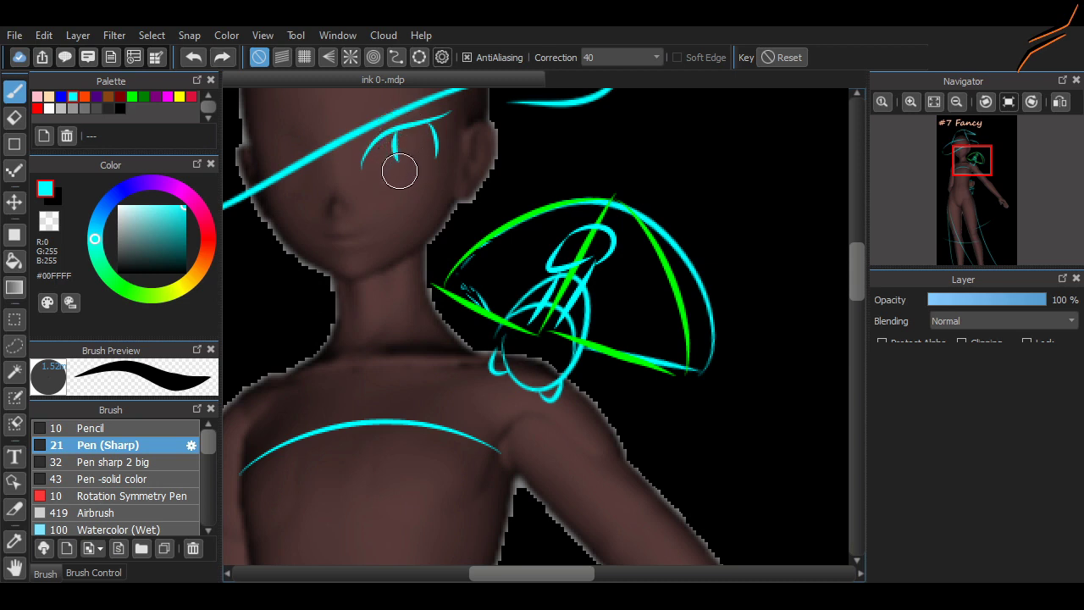
left_click(333, 186)
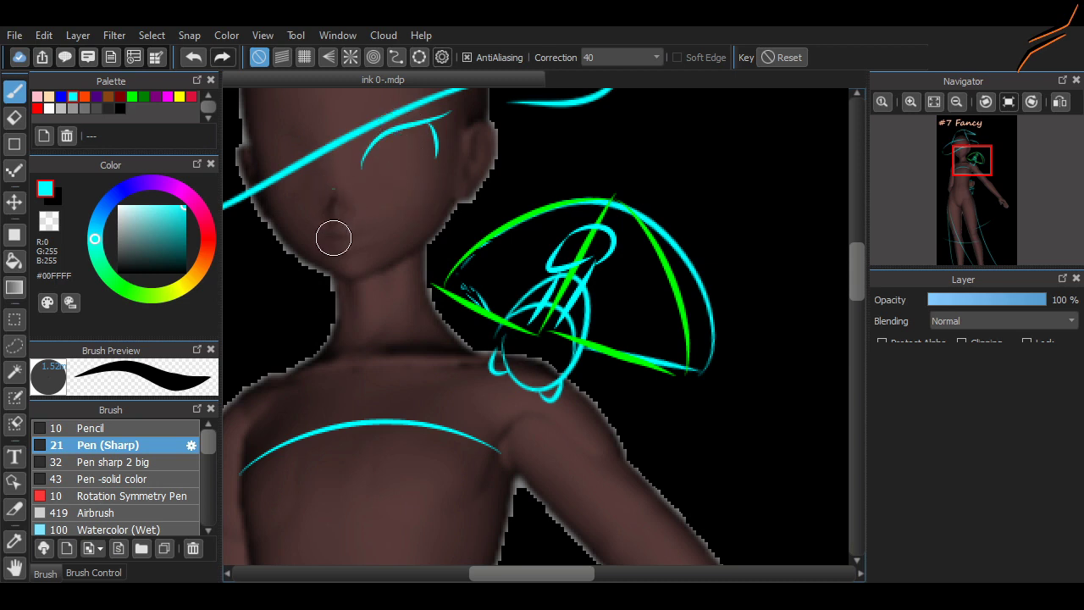
mouse_move(333, 217)
left_mouse_down()
mouse_move(403, 236)
mouse_move(381, 222)
left_mouse_up()
key("ctrl+z")
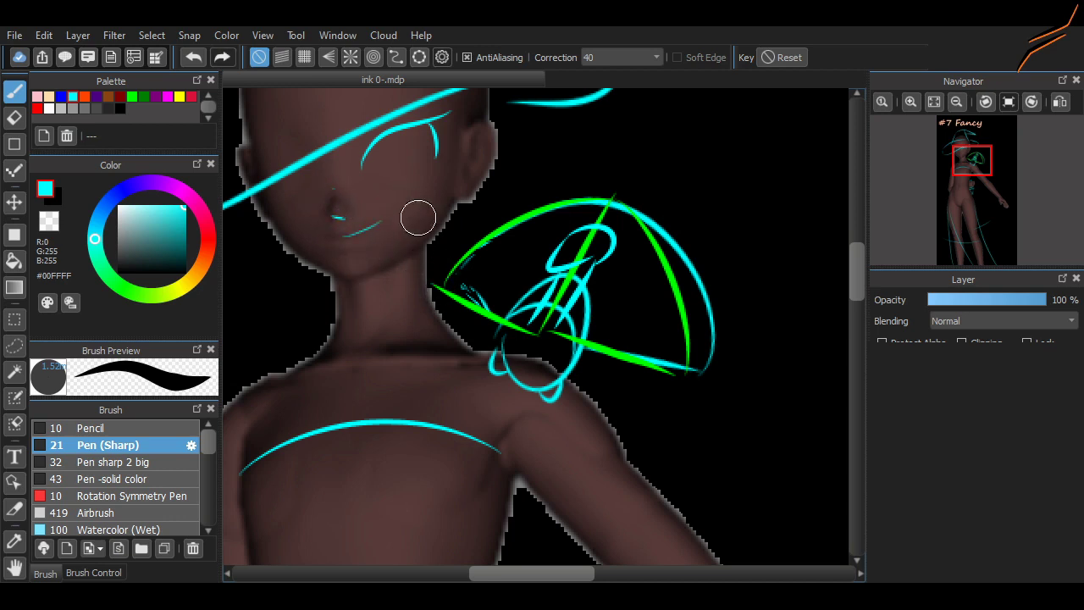
Sketch long curved hair strands framing both sides of the face, from the hat brim down to the shoulders
left_click_drag(454, 96, 462, 346)
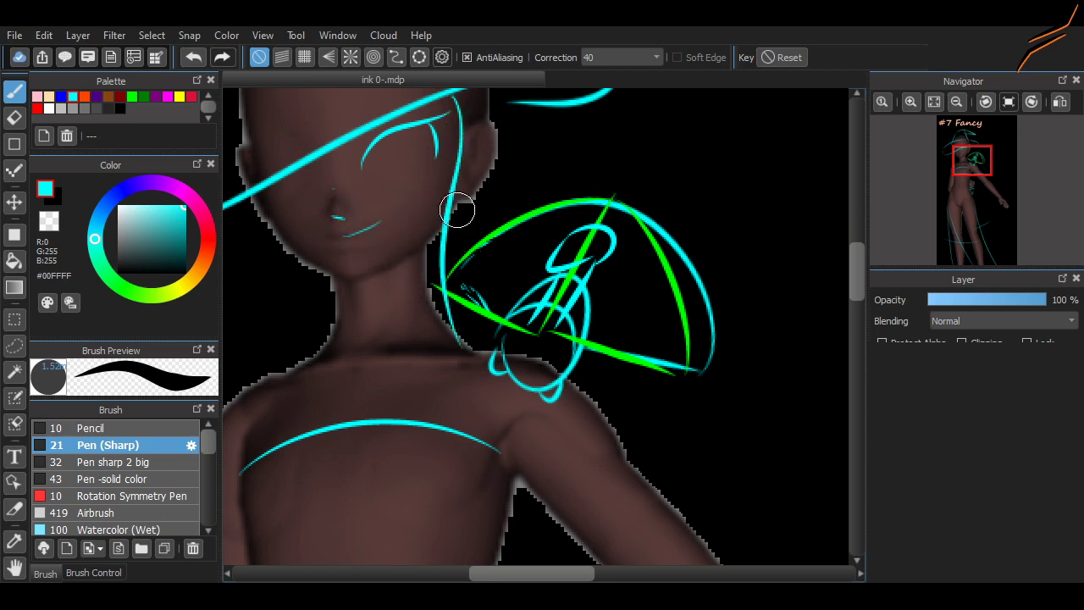
scroll(506, 555, "left", 3)
left_click_drag(436, 157, 406, 354)
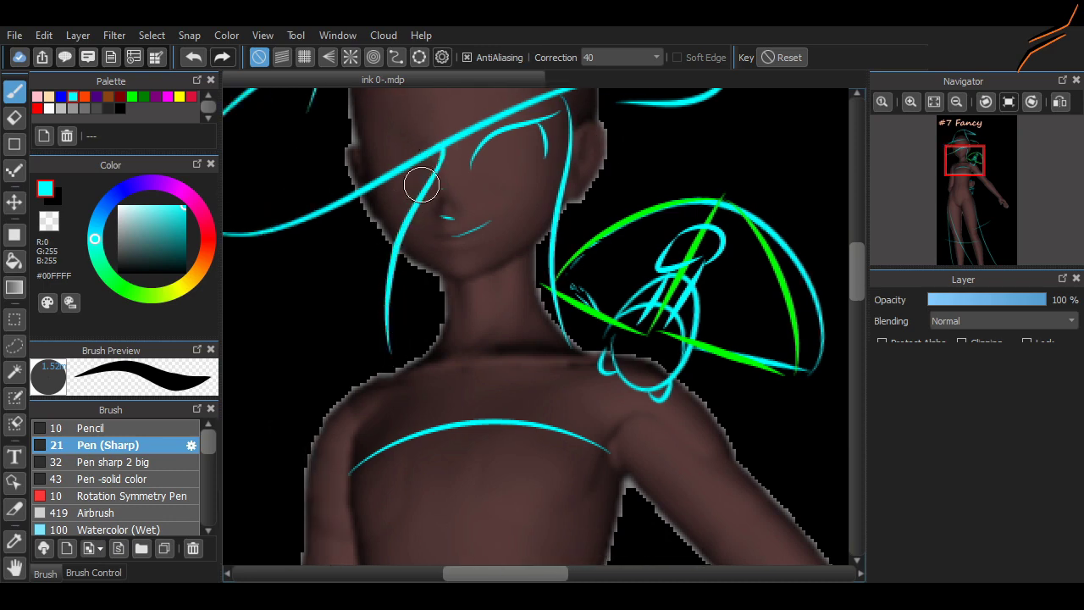
key("ctrl+z")
key("ctrl+y")
scroll(534, 368, "down", 6)
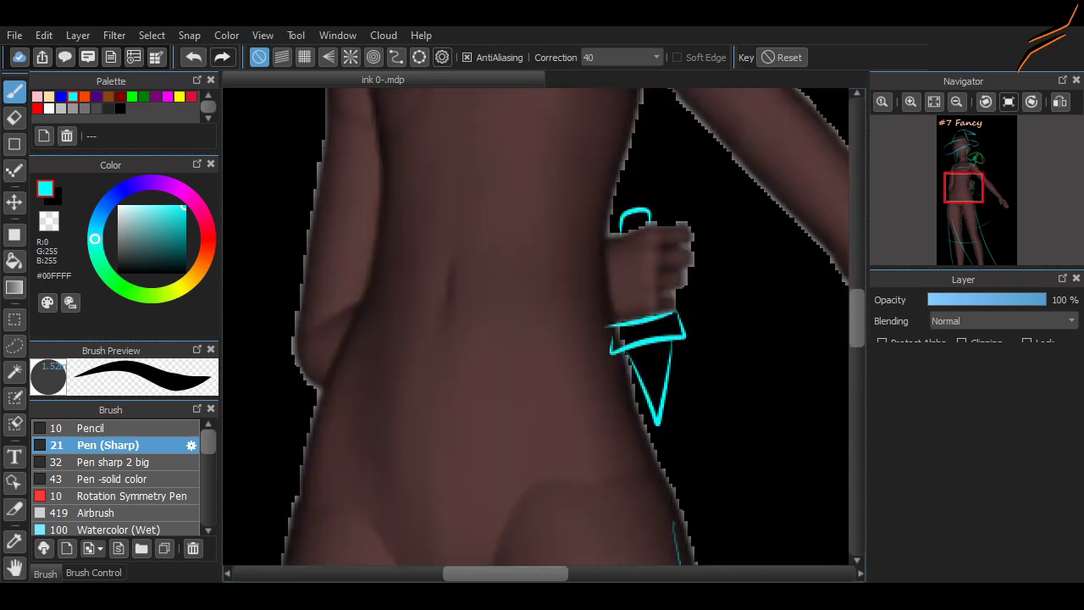
scroll(535, 367, "up", 5)
scroll(588, 527, "up", 3)
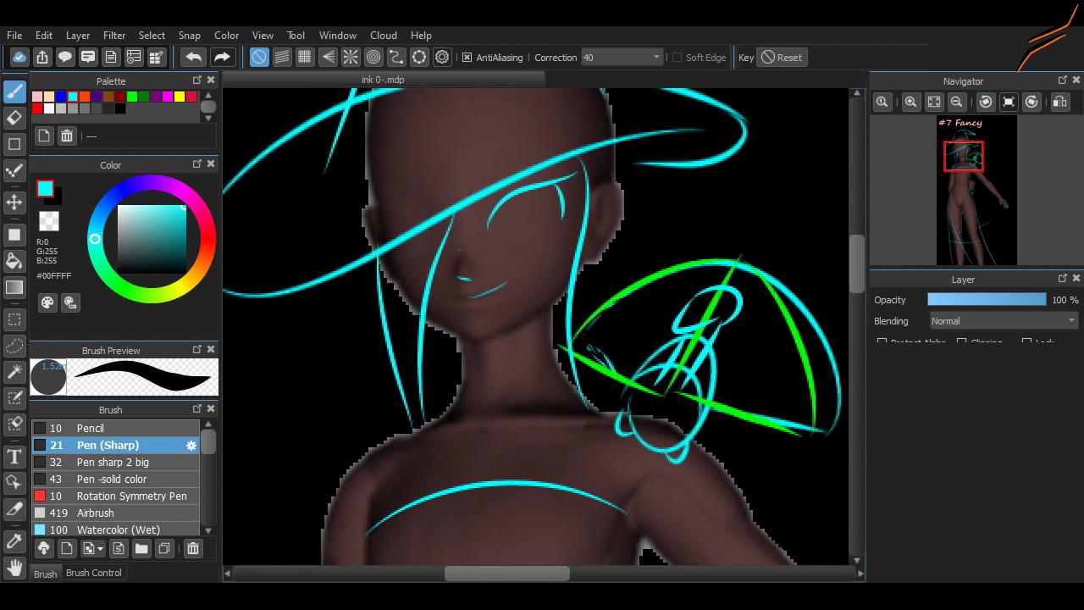
Sketch a pointed ear with a dangling diamond-shaped earring and add hair strands around the ear
left_click_drag(619, 195, 678, 182)
key("ctrl+z")
mouse_move(606, 246)
left_mouse_down()
mouse_move(640, 193)
mouse_move(656, 188)
mouse_move(666, 243)
left_mouse_up()
key("ctrl+z")
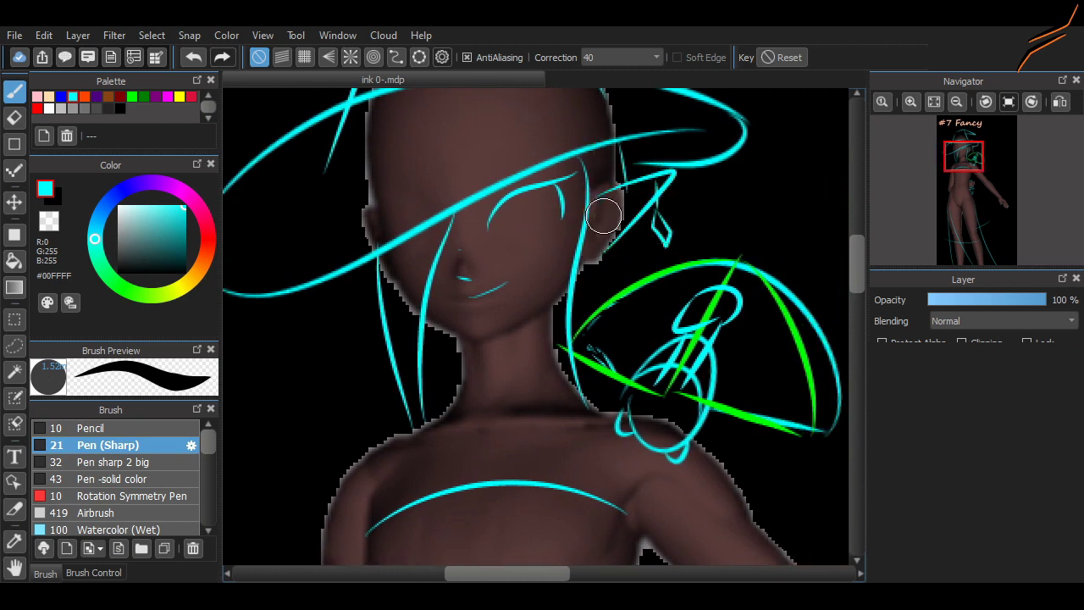
mouse_move(603, 182)
left_mouse_down()
mouse_move(598, 309)
mouse_move(632, 288)
left_mouse_up()
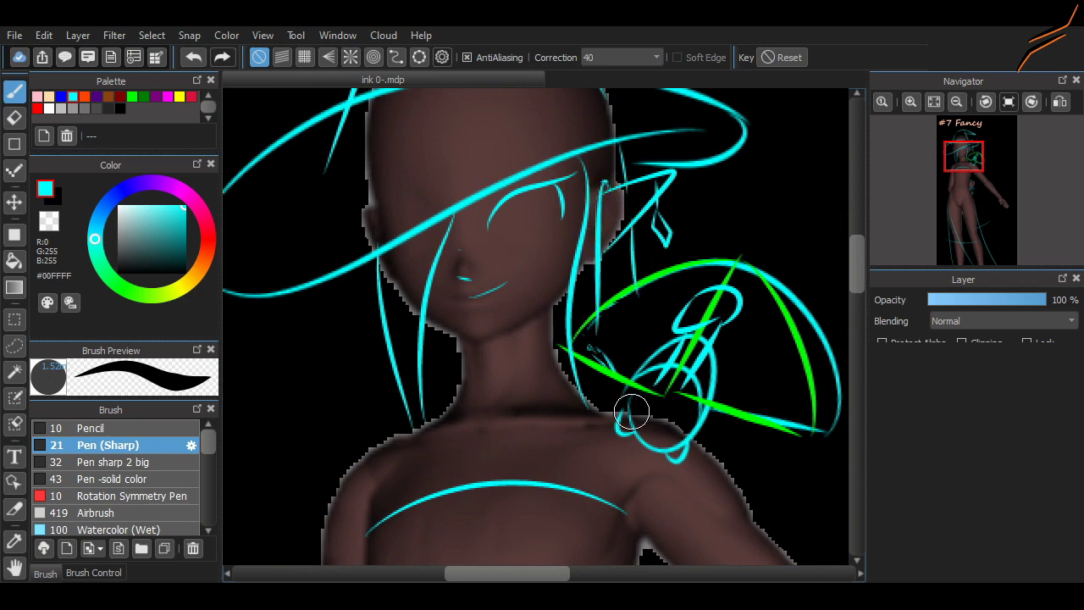
scroll(575, 488, "right", 3)
scroll(842, 290, "down", 5)
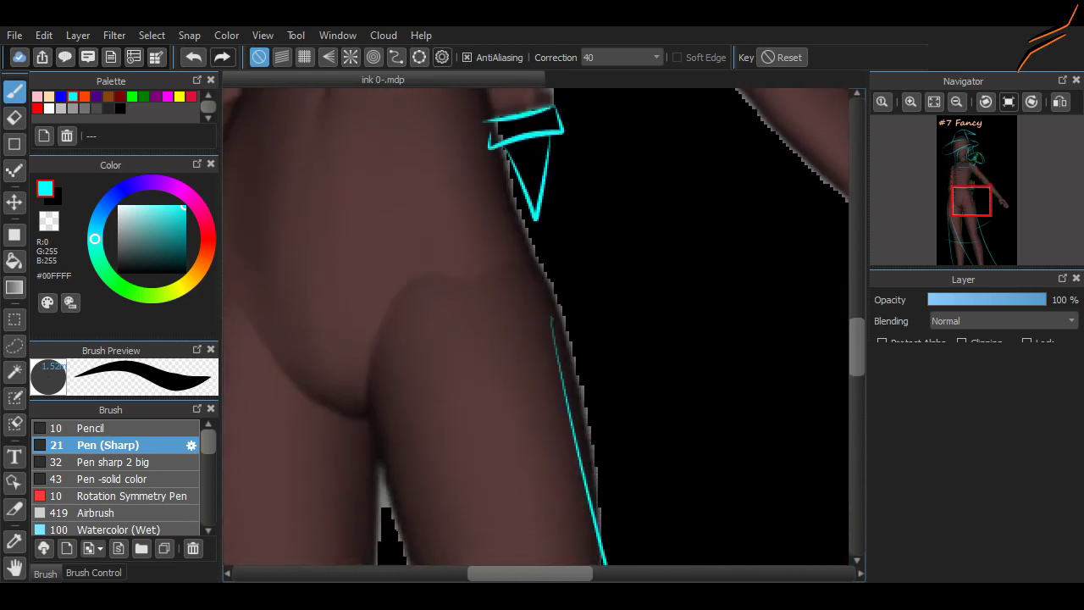
scroll(835, 292, "up", 5)
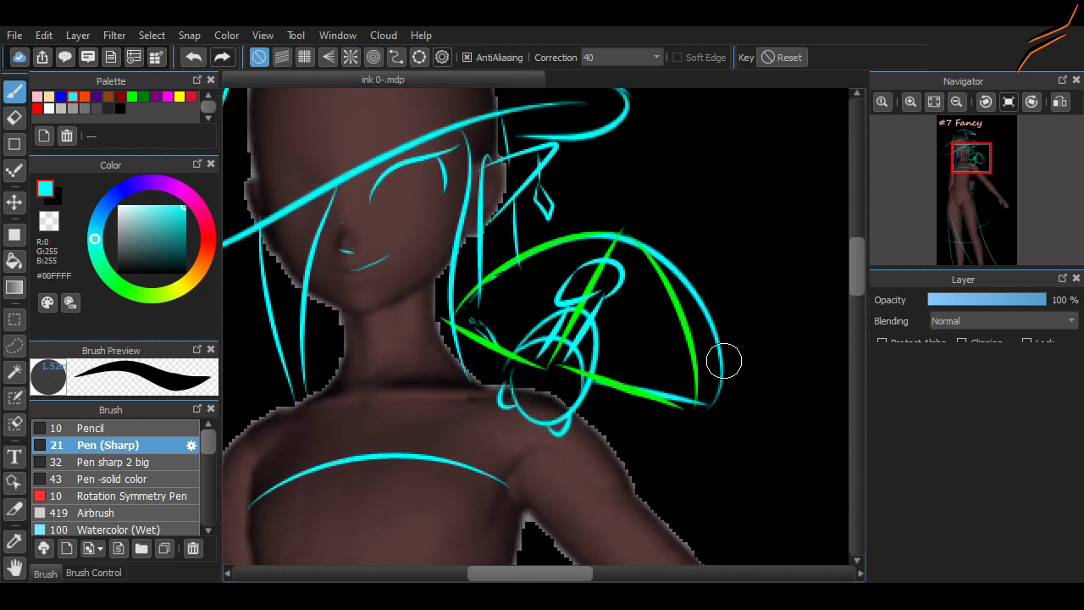
scroll(725, 361, "down", 3)
scroll(565, 327, "up", 2)
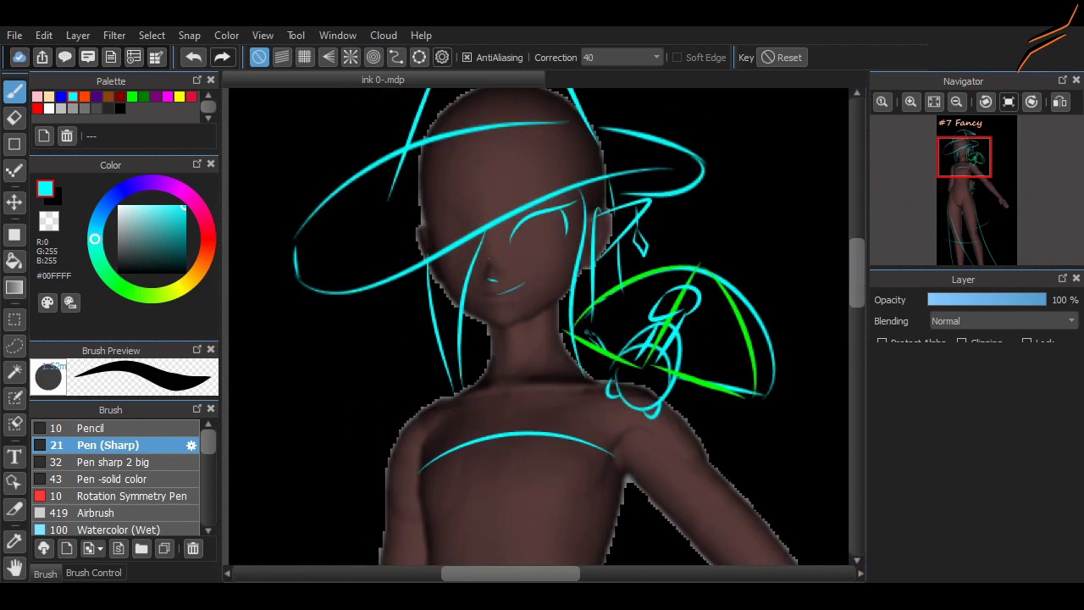
scroll(694, 408, "down", 3)
scroll(694, 408, "up", 3)
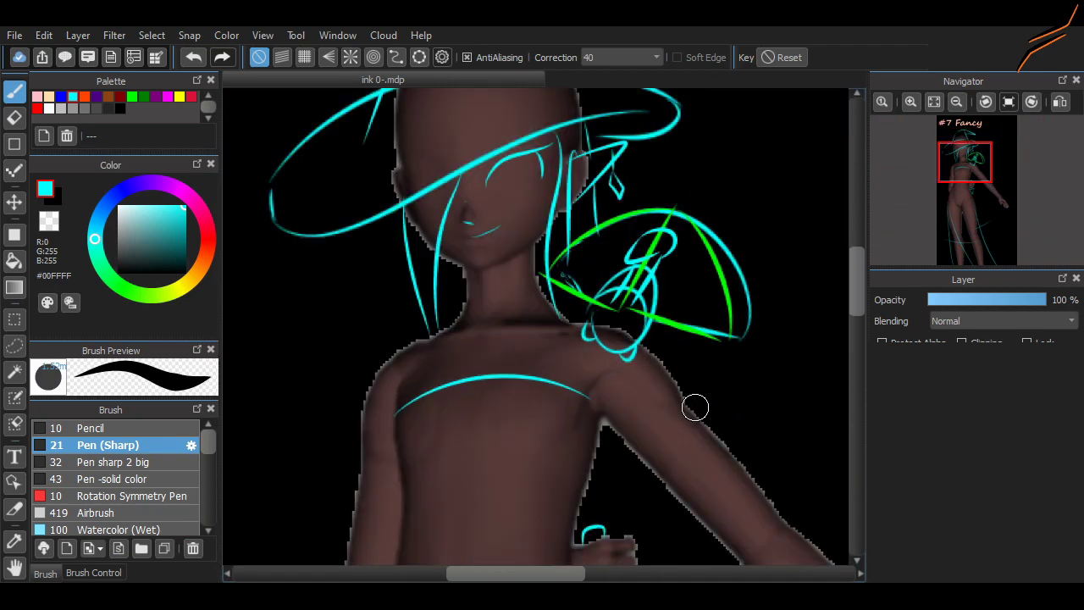
Sketch the dress bodice in cyan with slanted strap lines, angled sides and a lower edge beneath the bust curve
scroll(694, 407, "down", 4)
left_click_drag(417, 184, 401, 222)
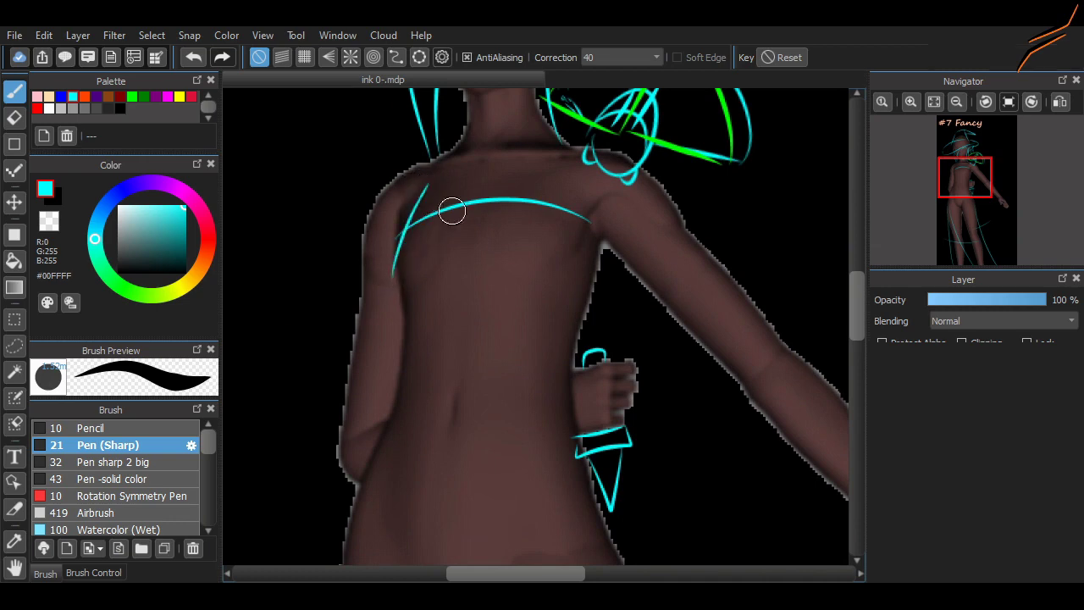
left_click_drag(385, 261, 386, 259)
left_click_drag(571, 174, 600, 271)
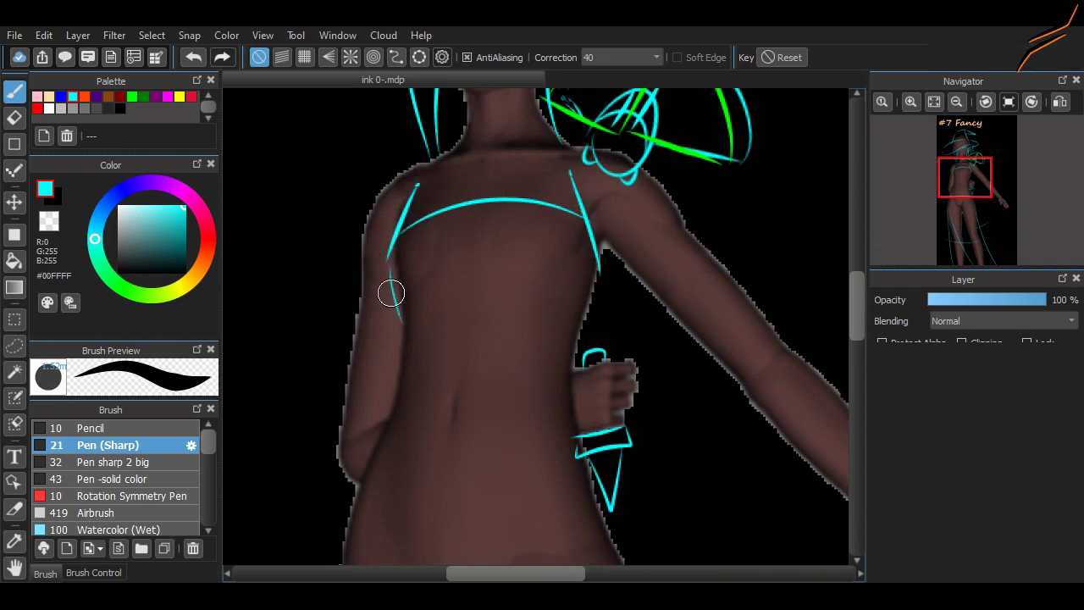
mouse_move(392, 293)
left_mouse_down()
mouse_move(534, 308)
mouse_move(581, 285)
left_mouse_up()
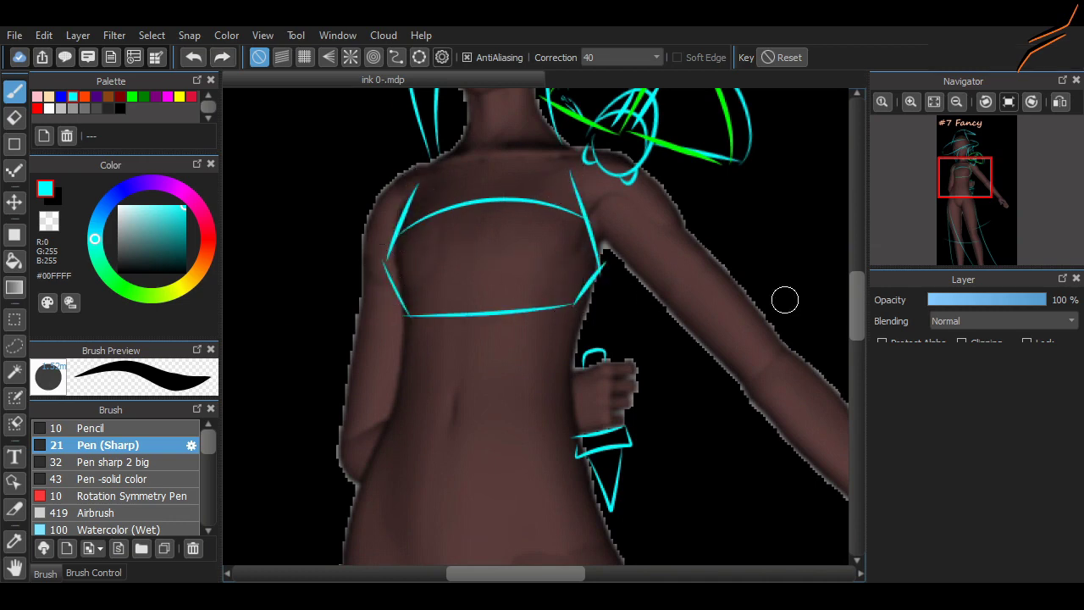
scroll(785, 297, "up", 4)
scroll(605, 497, "down", 6)
scroll(605, 497, "right", 6)
scroll(762, 330, "down", 5)
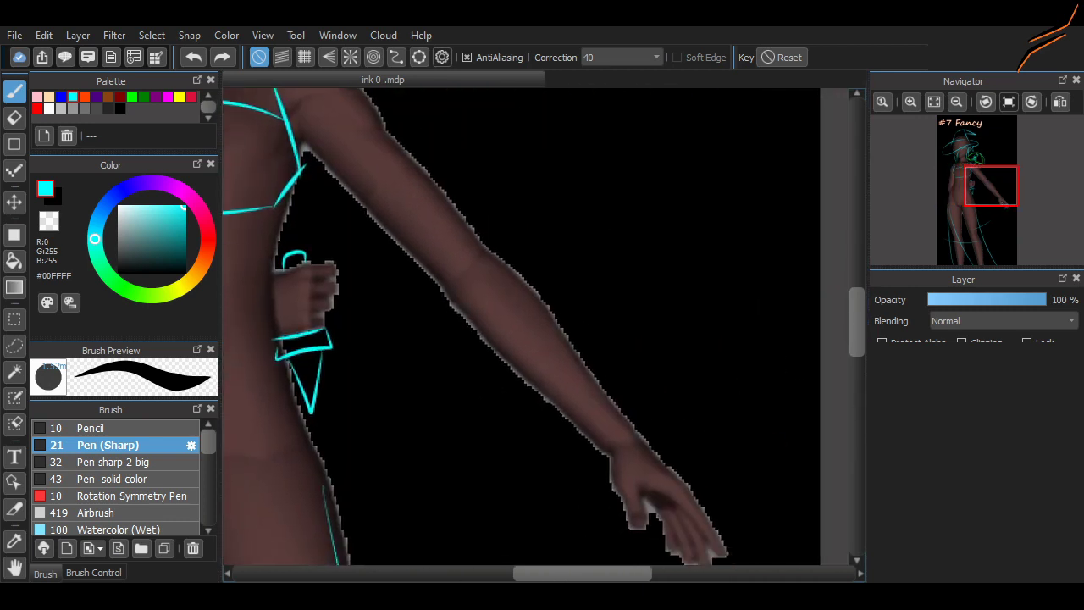
left_click_drag(666, 293, 754, 355)
key("ctrl+z")
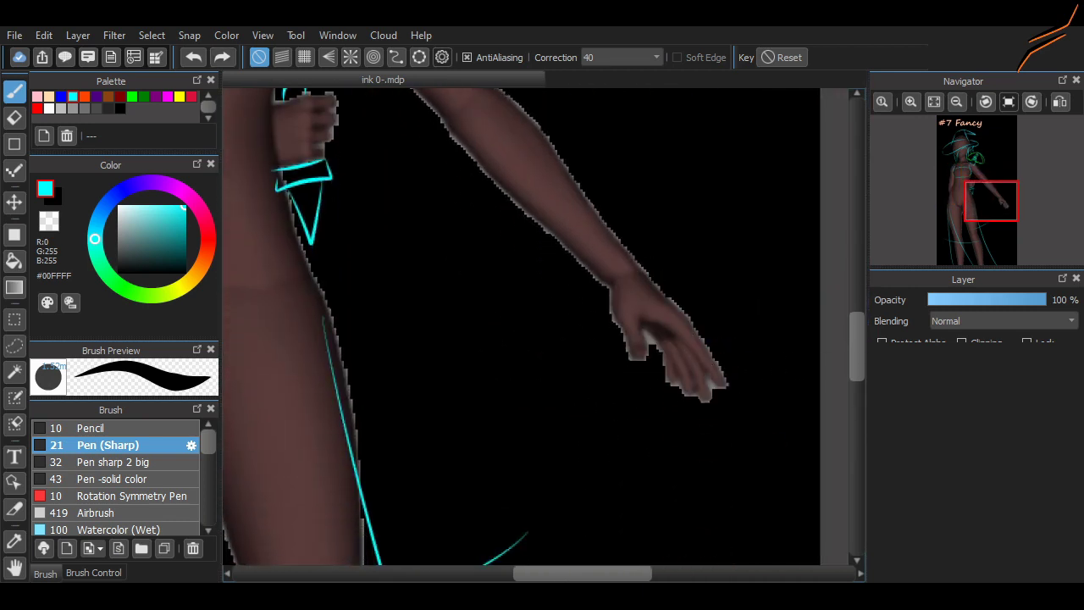
Select the outstretched hand of the mannequin with a rectangle and start a mesh transform with 2 columns and 2 rows
key("m")
left_click_drag(754, 424, 597, 271)
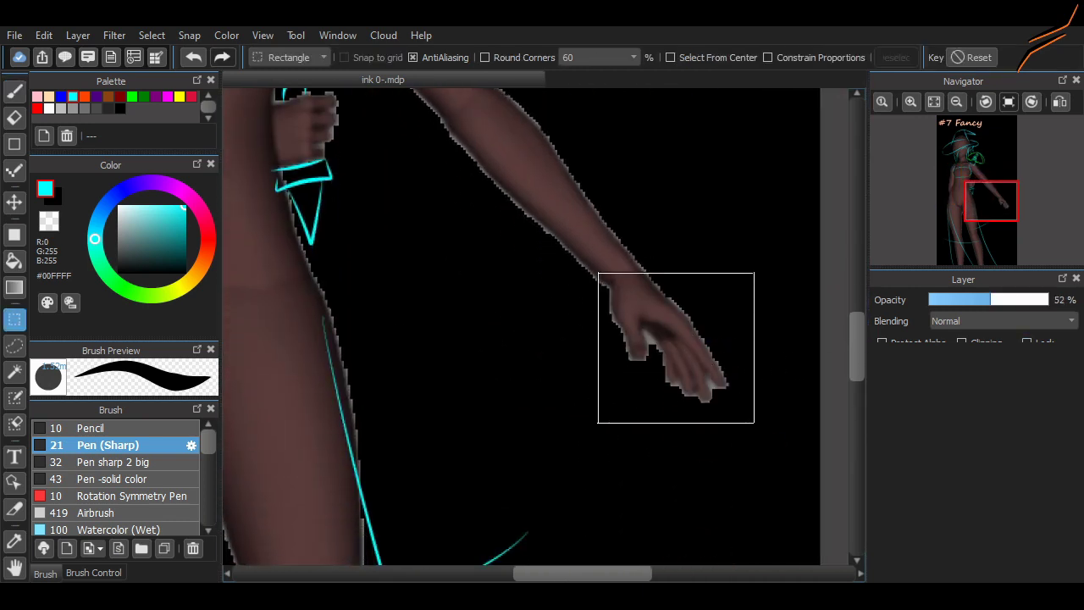
left_click(152, 35)
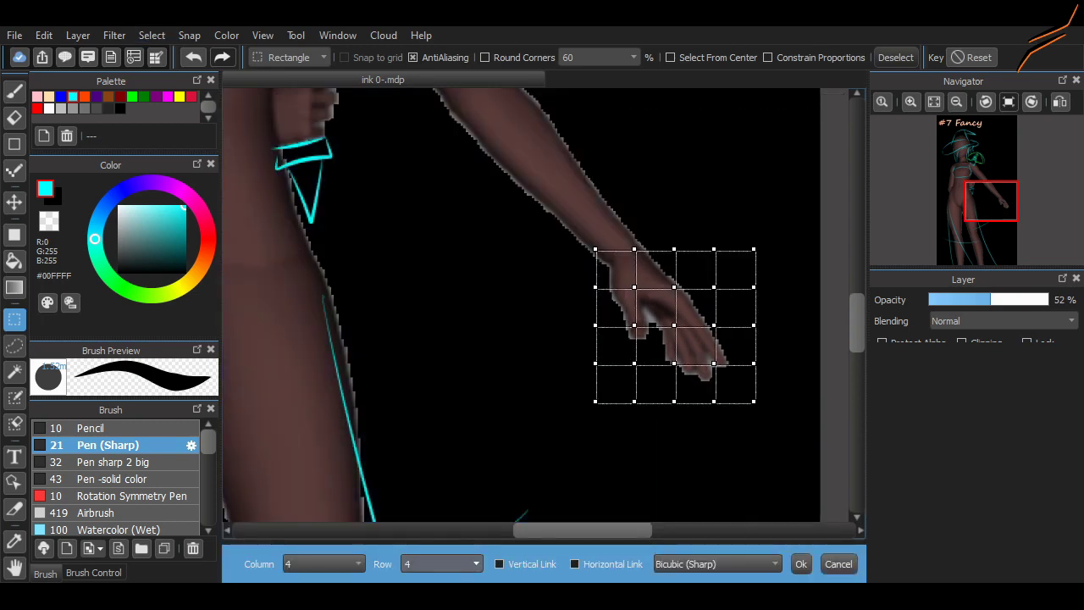
type("2")
left_click(322, 563)
type("2")
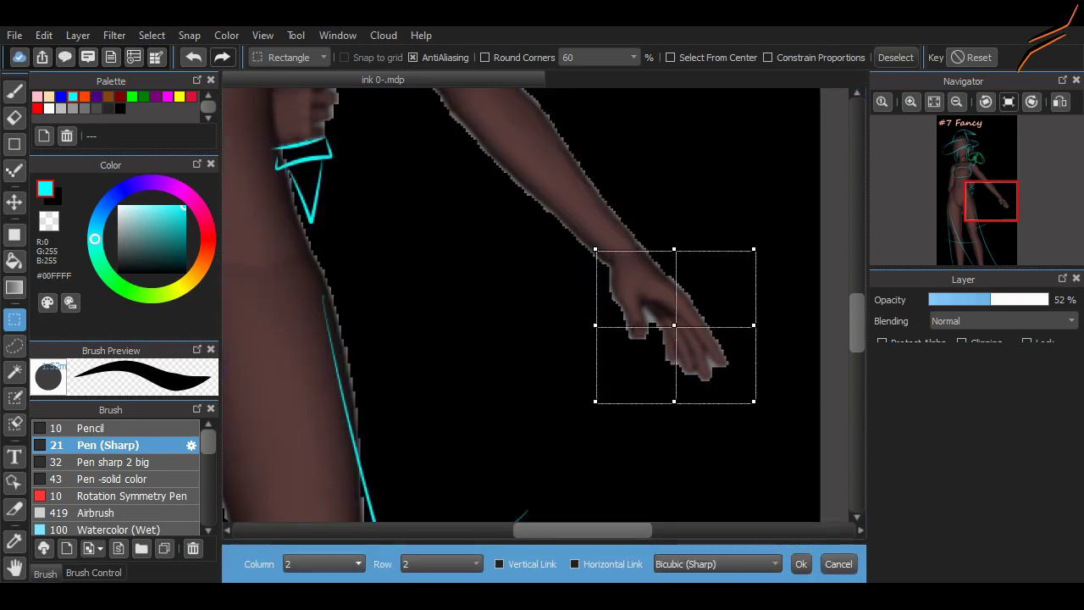
Warp the mesh points so the hand and fingers bend outward and slightly upward, and apply the transform
left_click_drag(674, 325, 665, 326)
left_click_drag(755, 402, 763, 387)
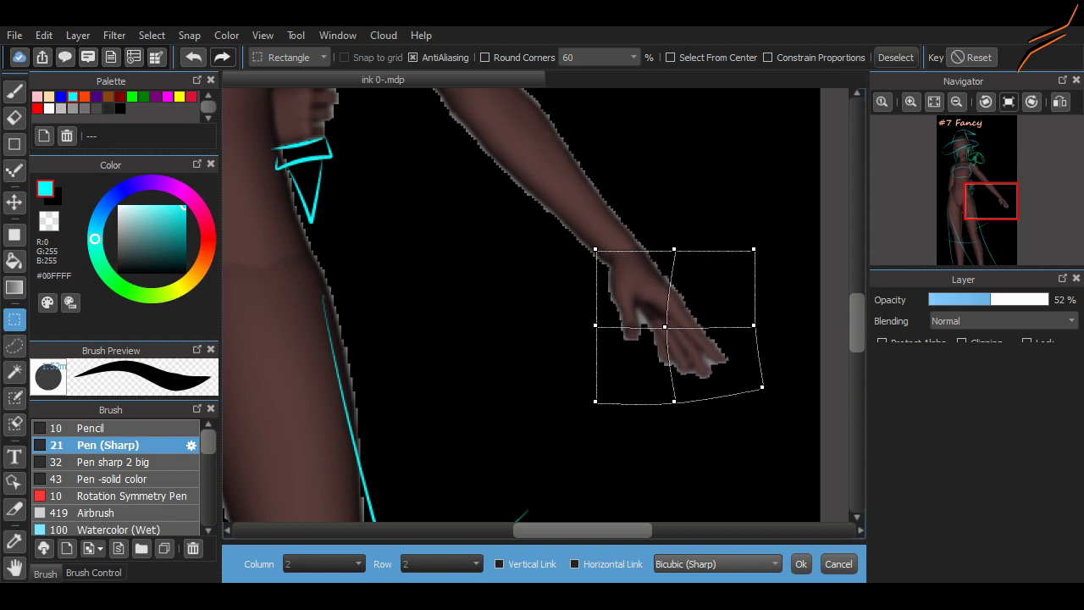
left_click_drag(754, 325, 759, 316)
mouse_move(675, 250)
left_mouse_down()
mouse_move(648, 254)
mouse_move(672, 248)
left_mouse_up()
left_click_drag(665, 327, 673, 323)
left_click_drag(780, 372, 793, 355)
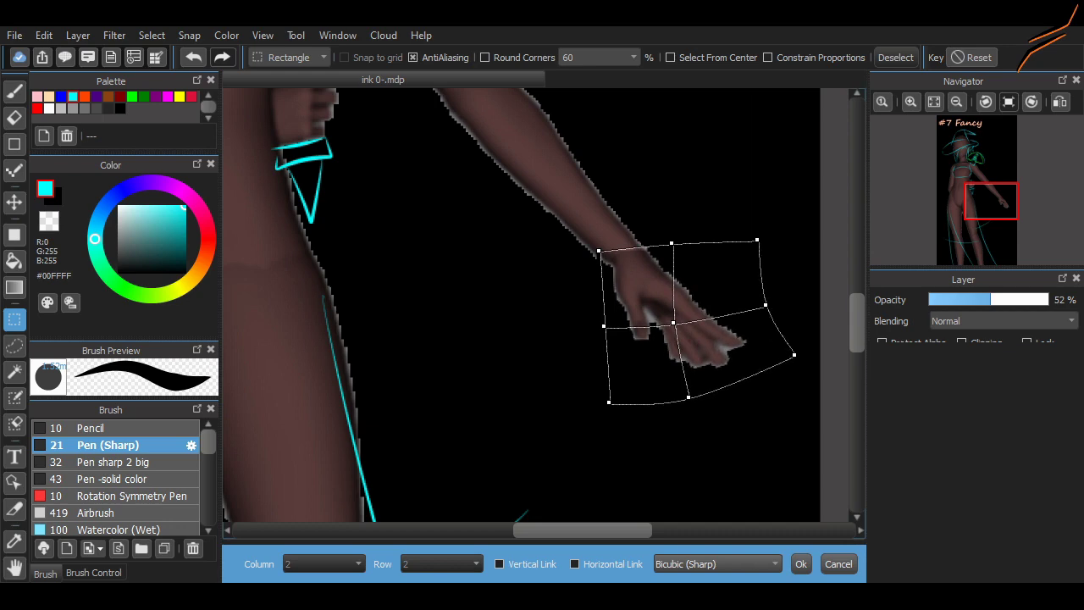
left_click(801, 564)
scroll(550, 326, "up", 3)
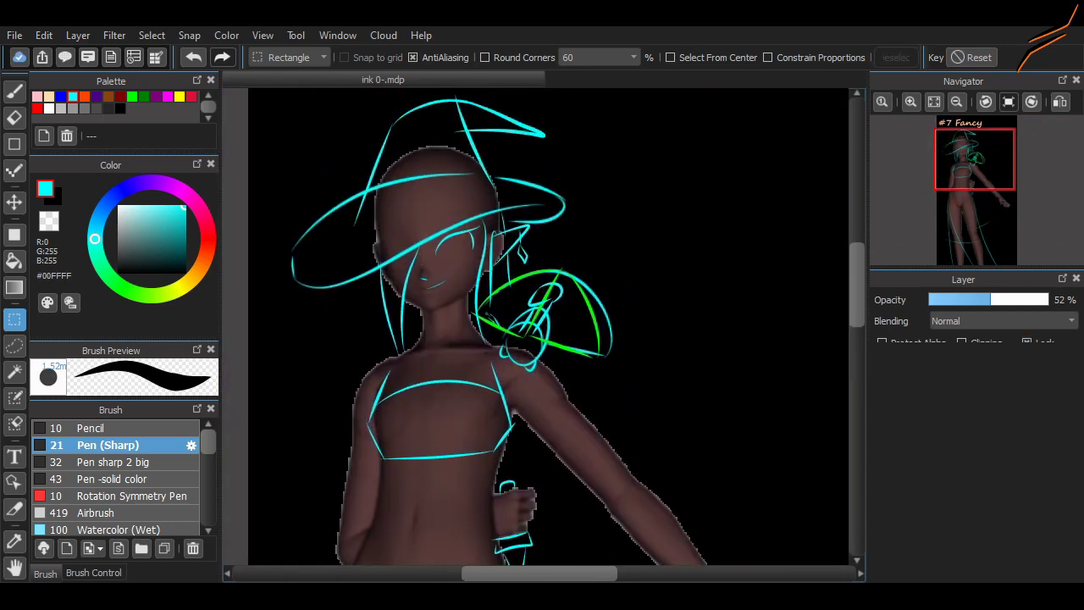
scroll(550, 326, "down", 6)
scroll(550, 326, "up", 3)
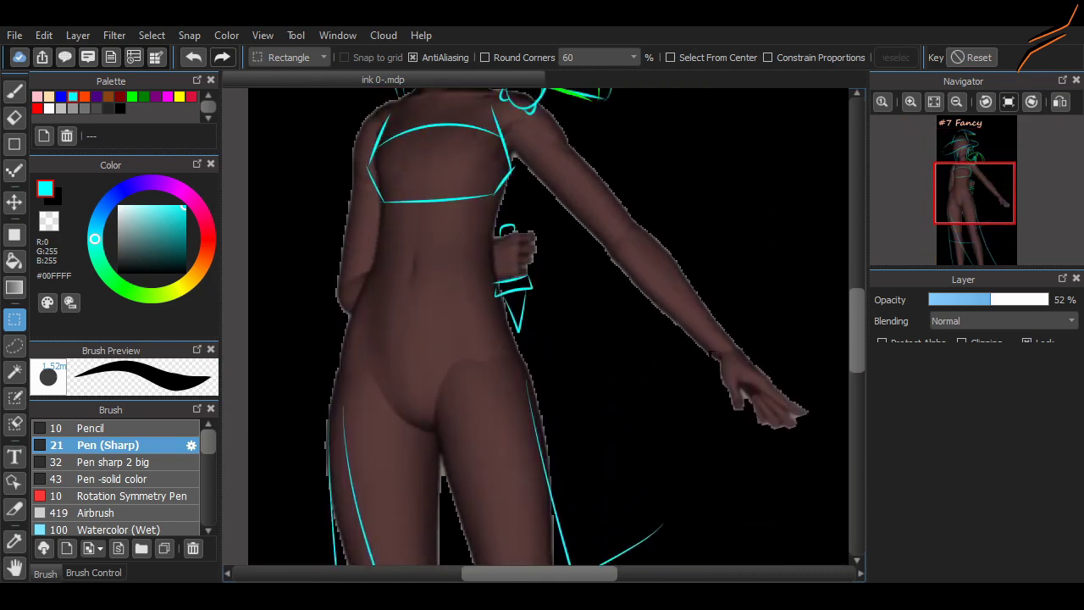
scroll(551, 326, "up", 3)
scroll(550, 326, "down", 2)
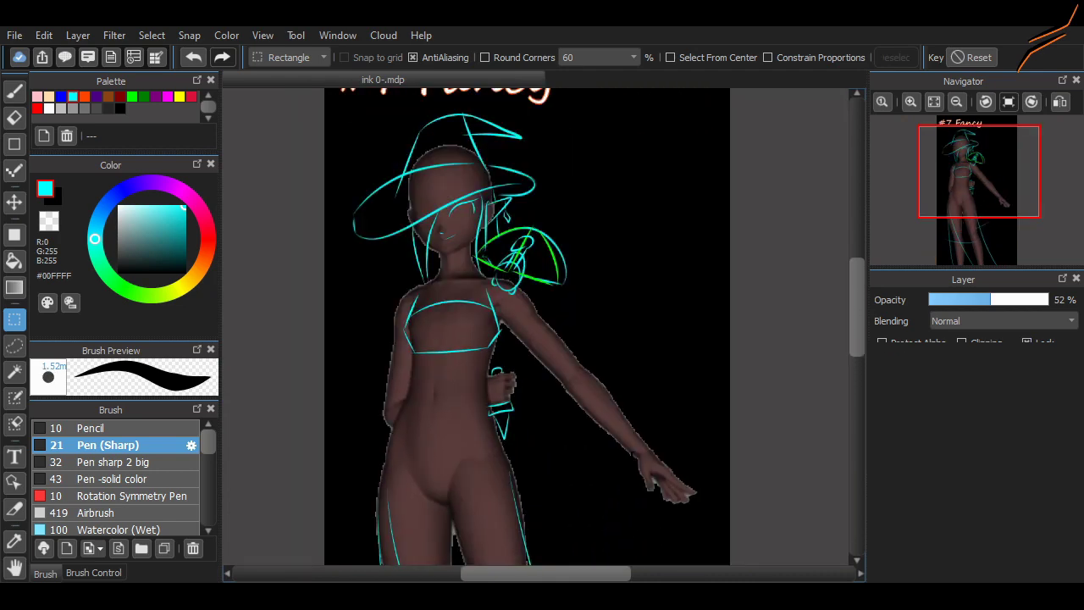
scroll(550, 326, "up", 3)
Sketch short whisker marks on the cheek with the brush and undo the loose zigzag stroke beside the legs
key("b")
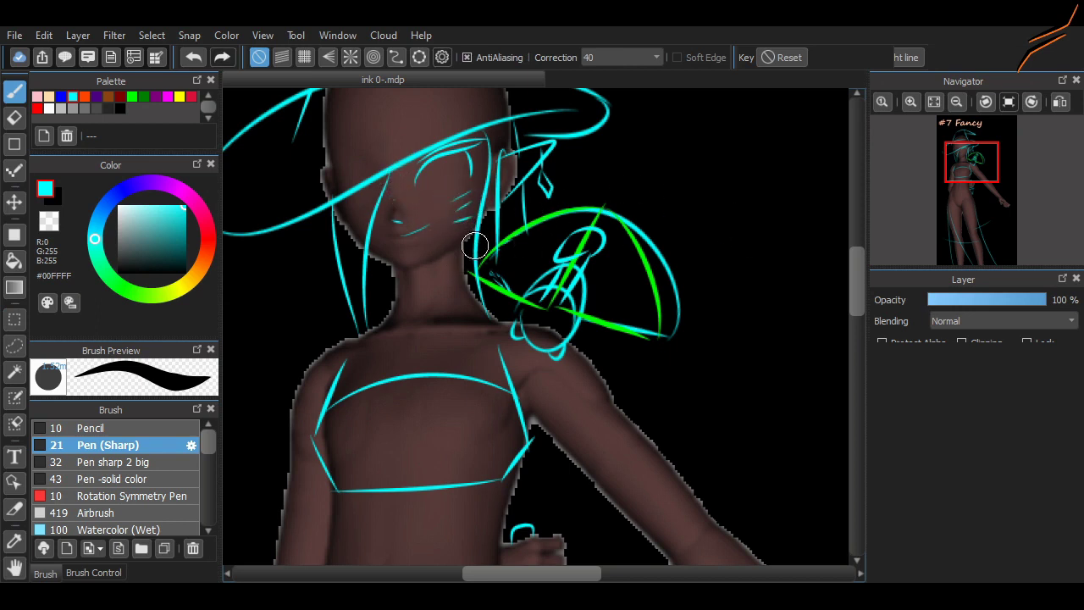
scroll(843, 284, "down", 5)
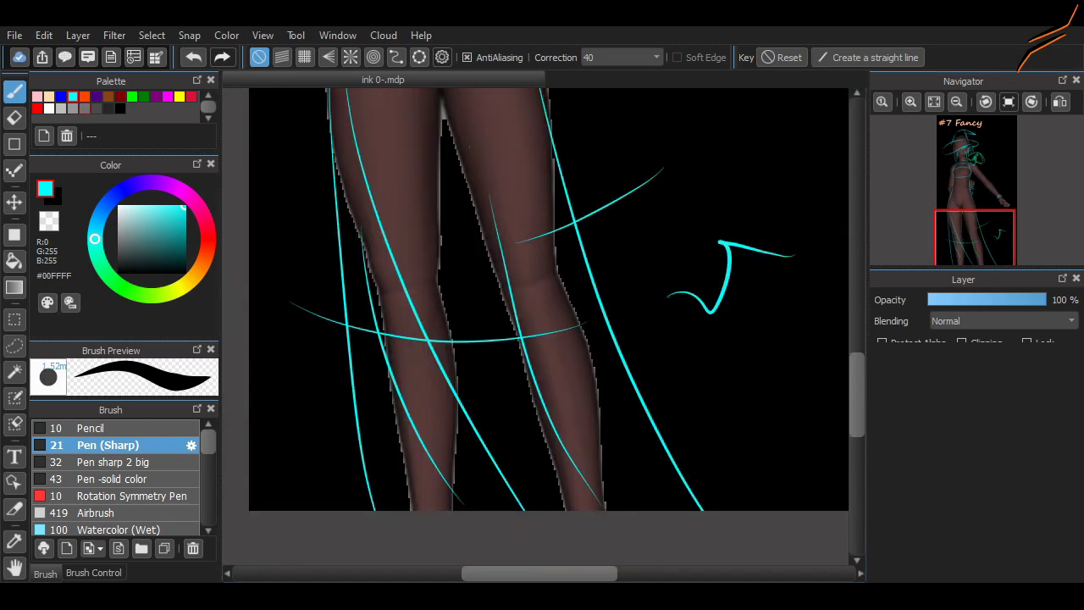
scroll(651, 322, "up", 1)
key("ctrl+z")
scroll(294, 251, "up", 7)
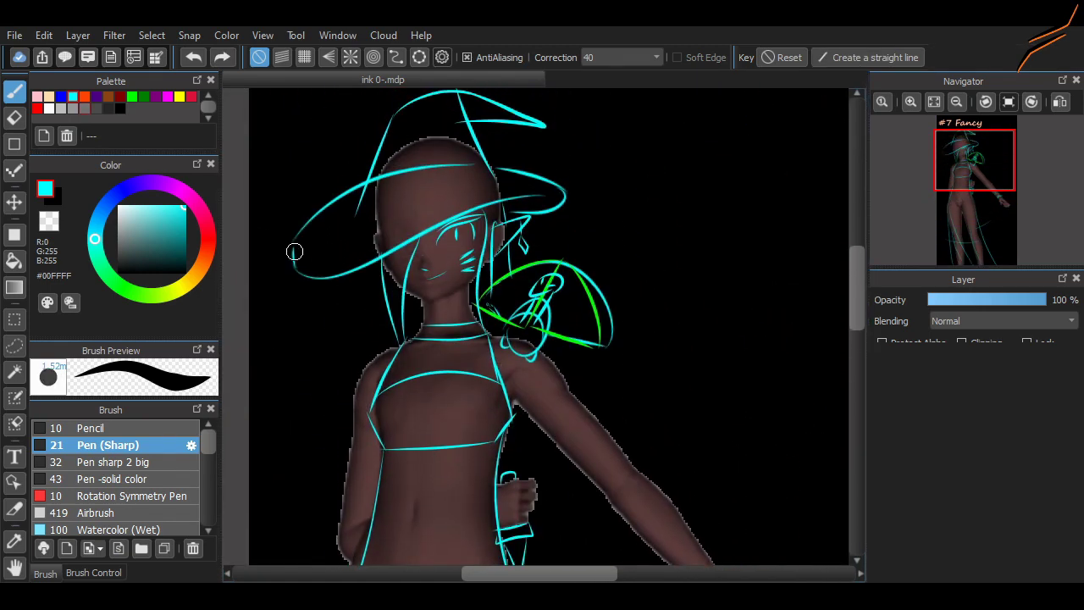
Lower the opacity of the cyan sketch layer so it can serve as a guide for cleaner lines
scroll(810, 313, "down", 5)
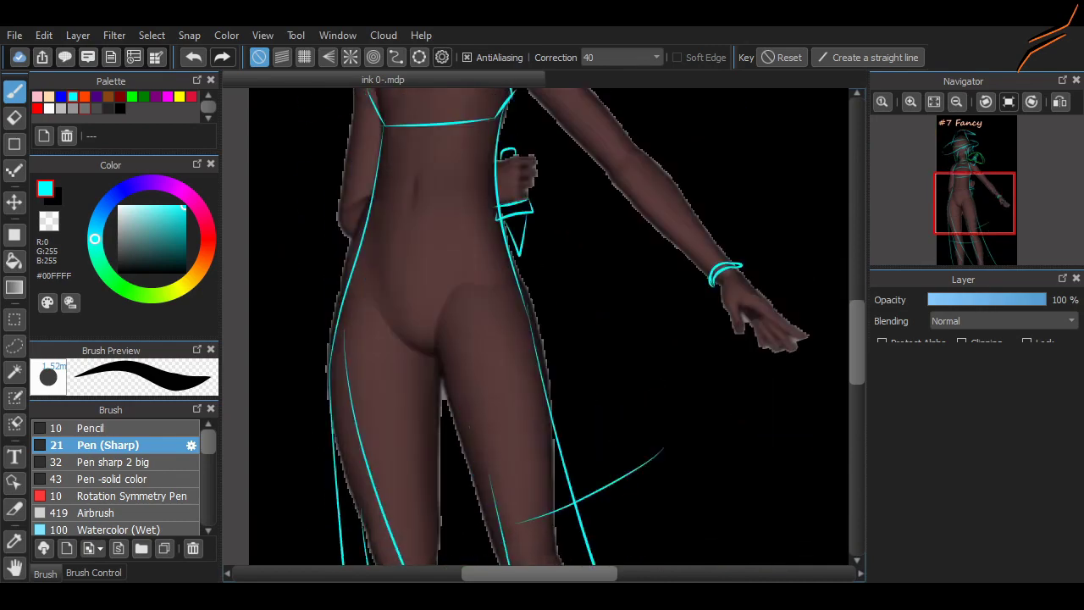
scroll(833, 164, "up", 5)
scroll(833, 164, "down", 5)
scroll(542, 327, "up", 5)
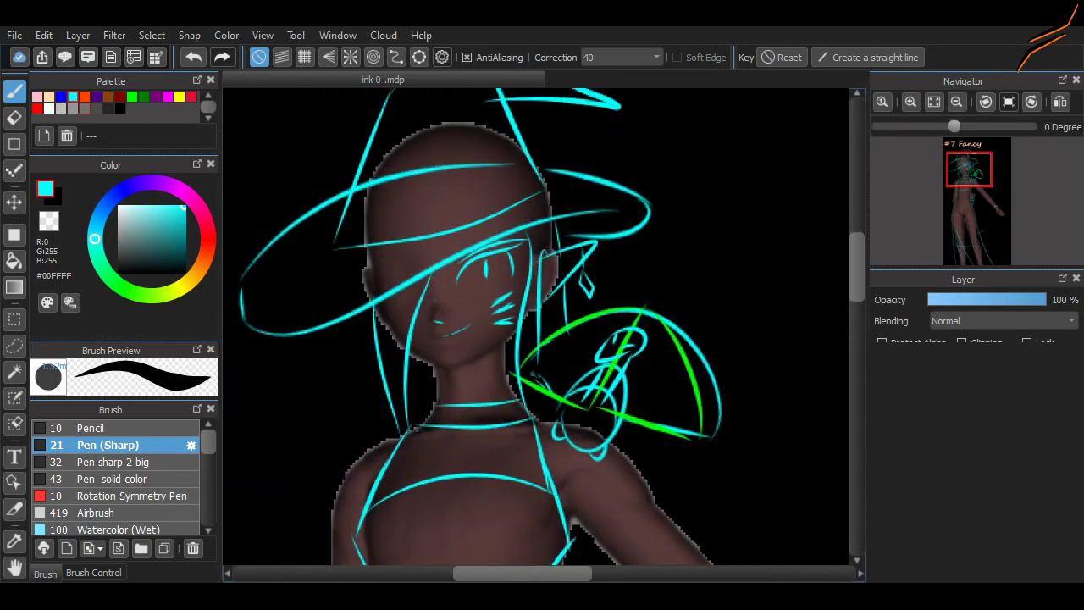
left_click_drag(1046, 300, 995, 300)
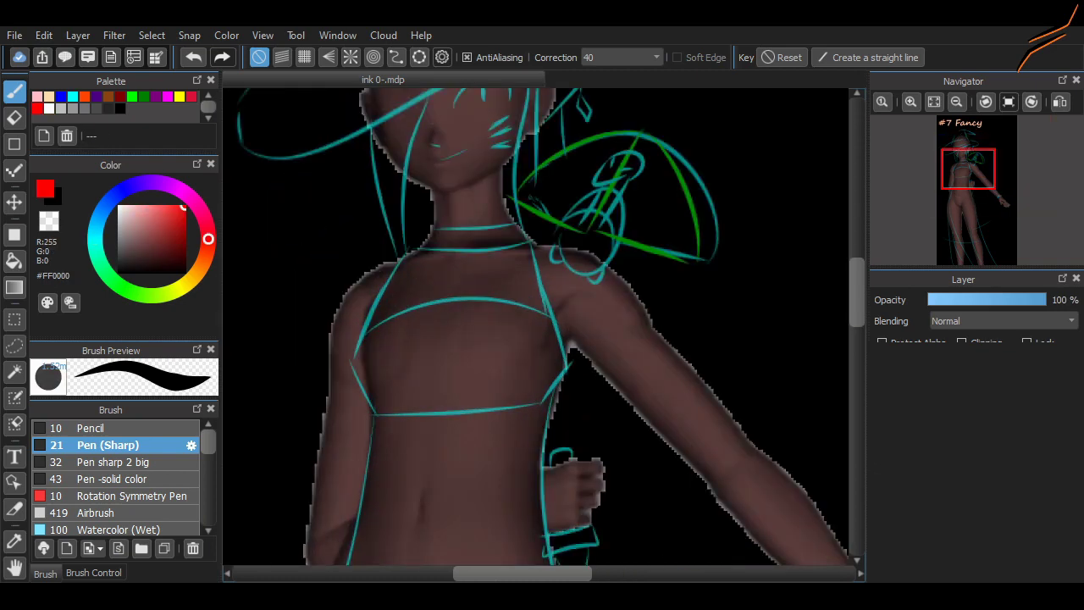
Draw the refined bodice in red with rounded sides and a curved top edge, and outline the waist down to the hips
scroll(411, 296, "up", 2)
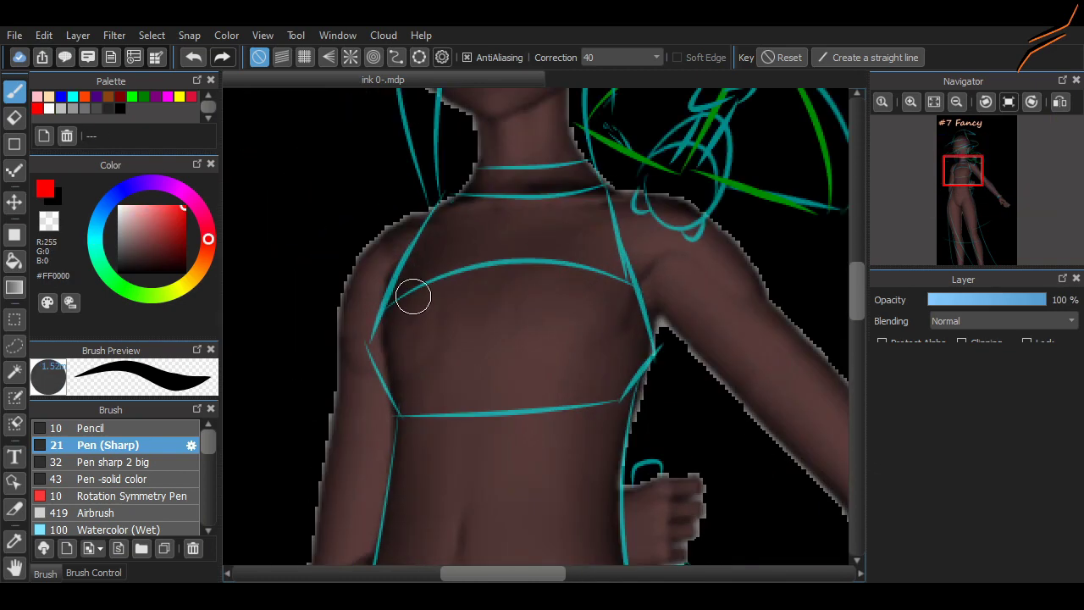
mouse_move(637, 286)
left_mouse_down()
mouse_move(642, 371)
mouse_move(616, 422)
left_mouse_up()
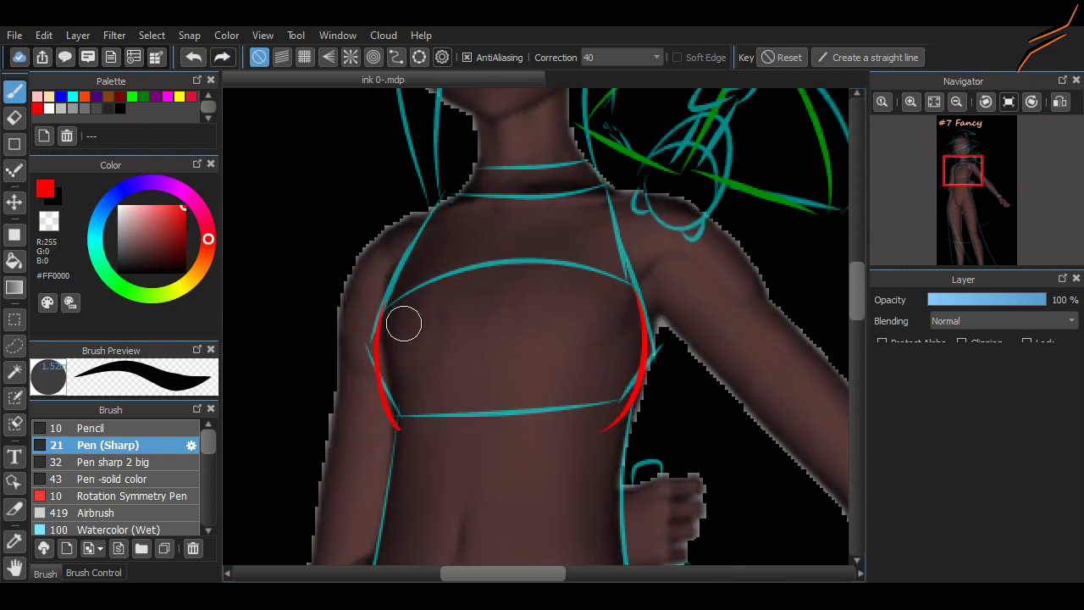
scroll(619, 317, "down", 3)
mouse_move(603, 246)
left_mouse_down()
mouse_move(633, 495)
mouse_move(652, 542)
left_mouse_up()
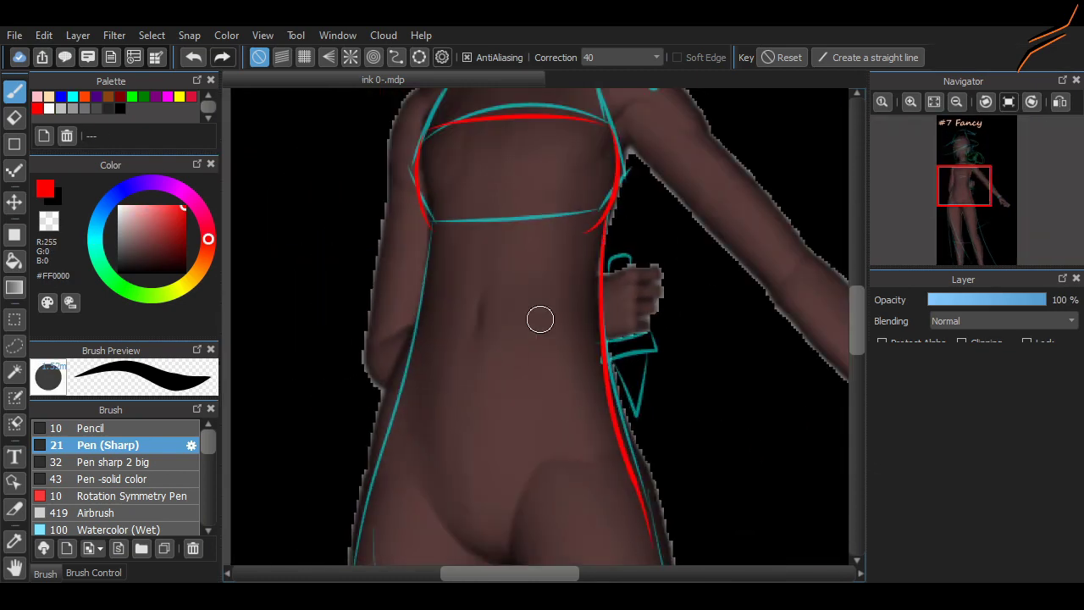
scroll(314, 336, "up", 2)
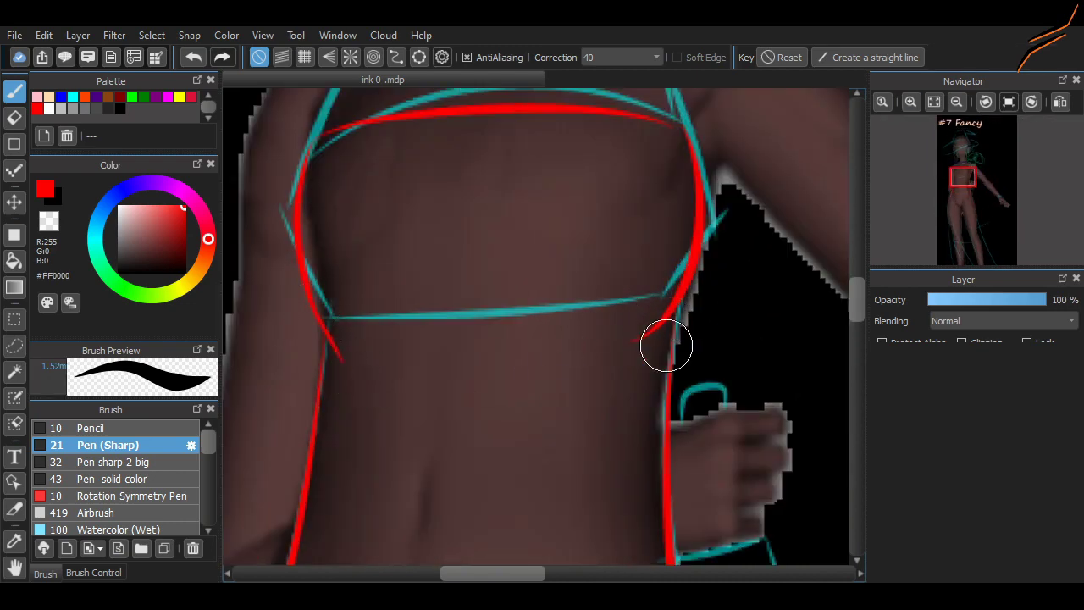
Extend the red dress outline down both legs with long flowing outer lines and an inner slit line between the thighs
scroll(667, 345, "down", 2)
scroll(690, 347, "down", 3)
left_click_drag(666, 304, 703, 510)
scroll(689, 347, "down", 3)
scroll(797, 387, "down", 1)
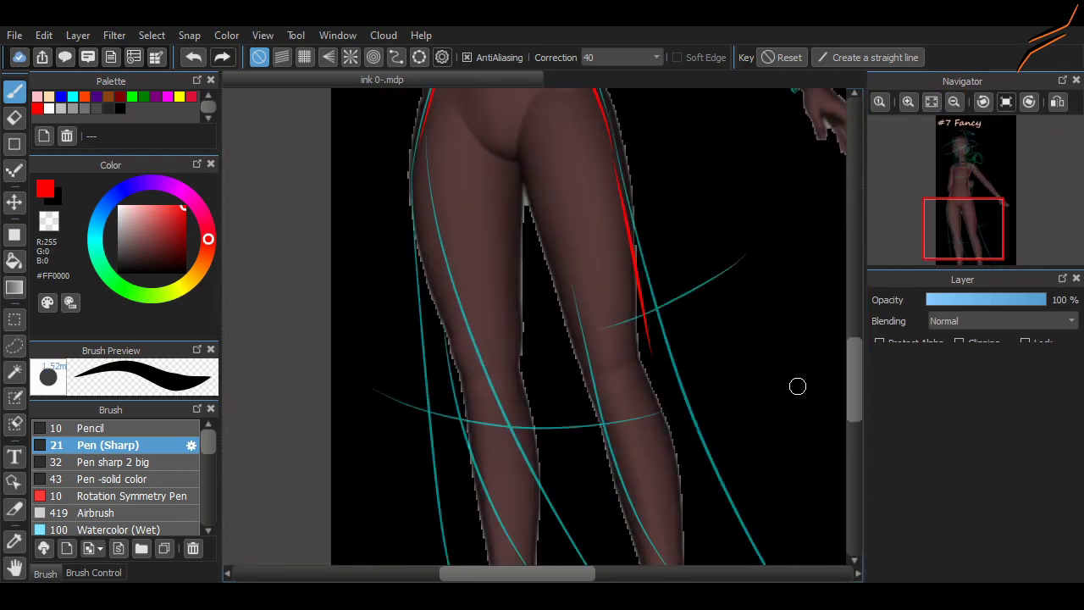
mouse_move(410, 174)
left_mouse_down()
mouse_move(401, 296)
mouse_move(449, 551)
left_mouse_up()
key("ctrl+z")
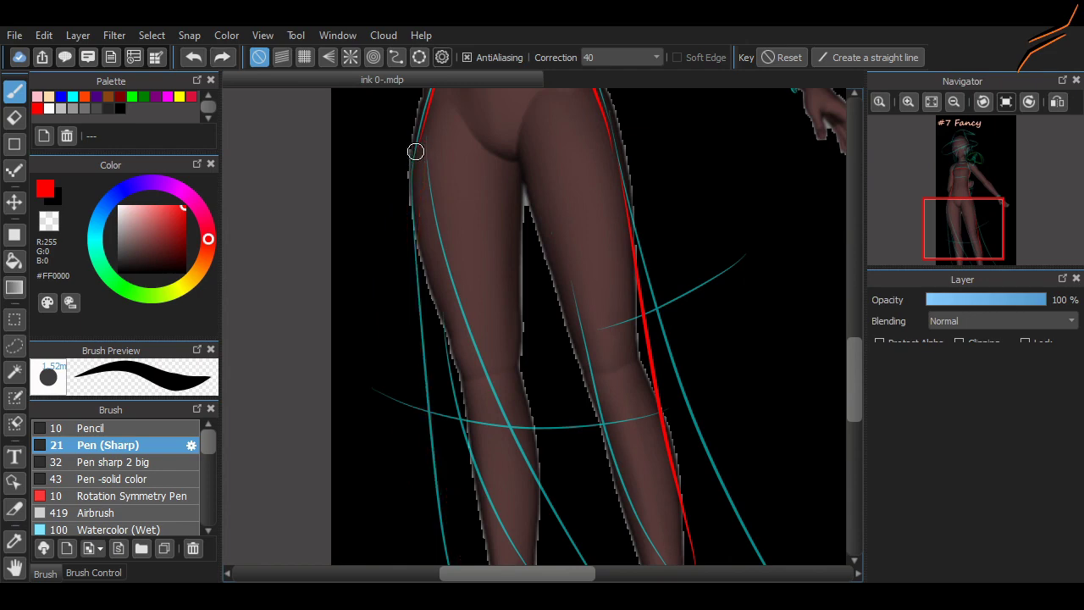
left_click_drag(416, 150, 453, 559)
scroll(453, 543, "up", 1)
scroll(542, 326, "up", 2)
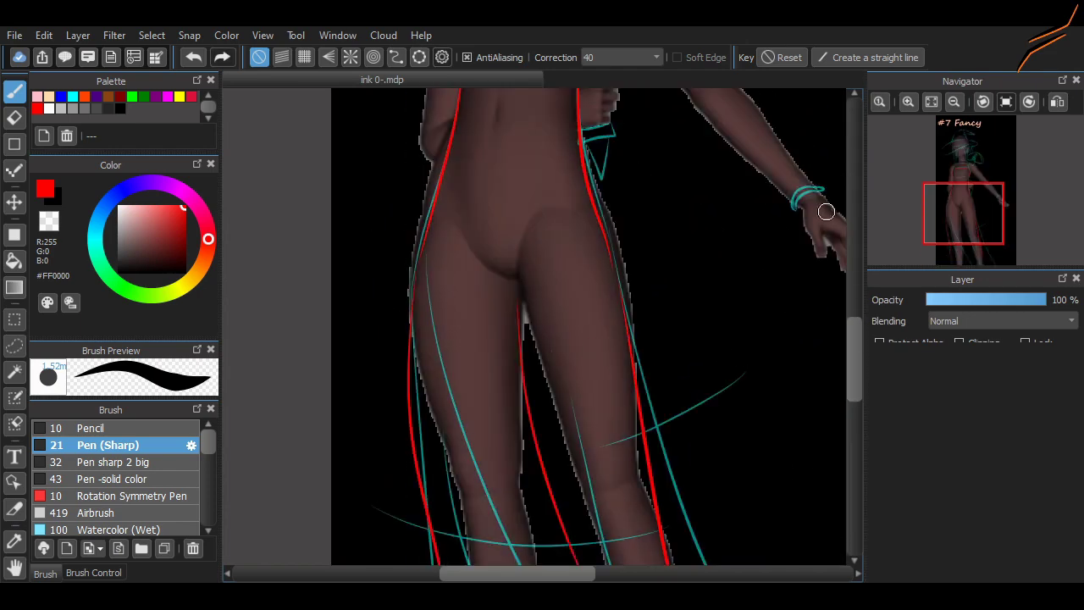
scroll(590, 366, "down", 2)
scroll(542, 326, "up", 4)
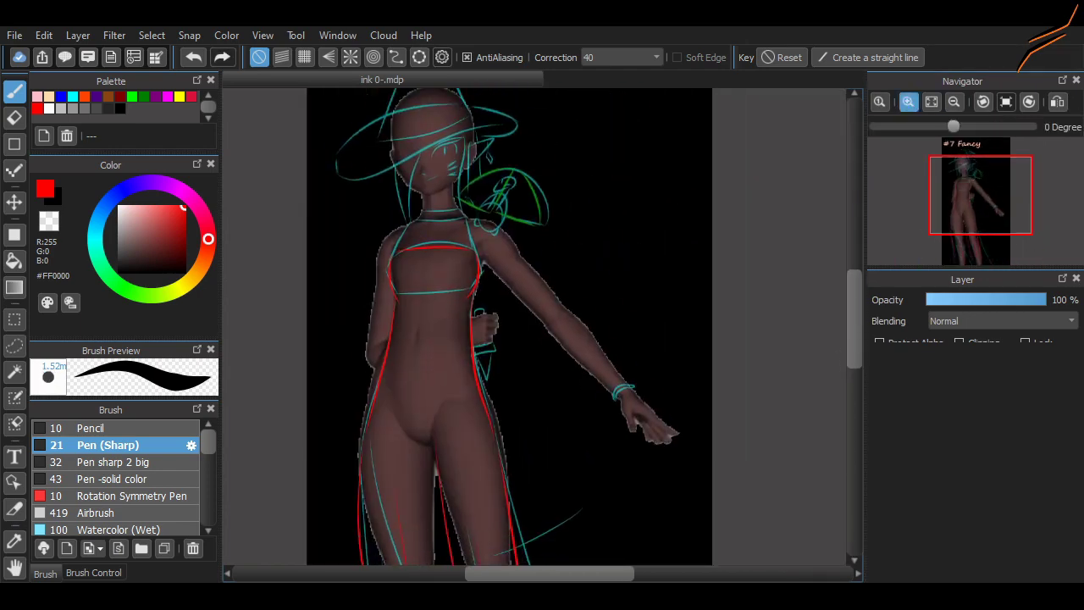
scroll(509, 252, "up", 2)
scroll(509, 252, "up", 3)
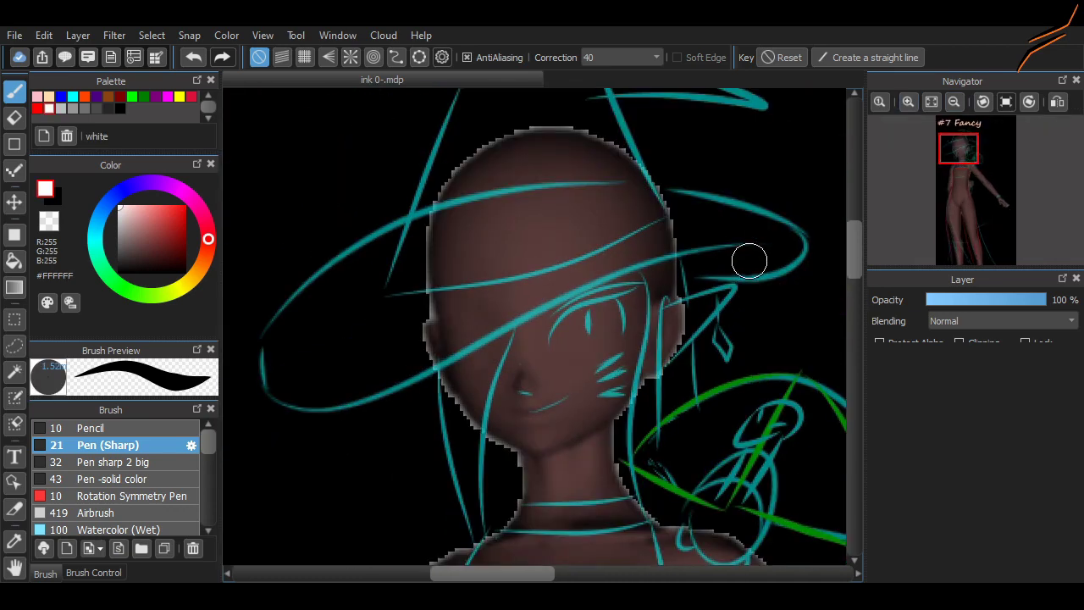
mouse_move(258, 347)
left_mouse_down()
mouse_move(388, 380)
mouse_move(642, 266)
mouse_move(686, 314)
mouse_move(493, 348)
left_mouse_up()
key("ctrl+z")
key("ctrl+z")
key("ctrl+z")
Draw the hat's front brim edge in white with curve snap, sweeping from the brim's low tip across the forehead
left_click(396, 57)
left_click(263, 341)
left_click(288, 408)
left_click(329, 418)
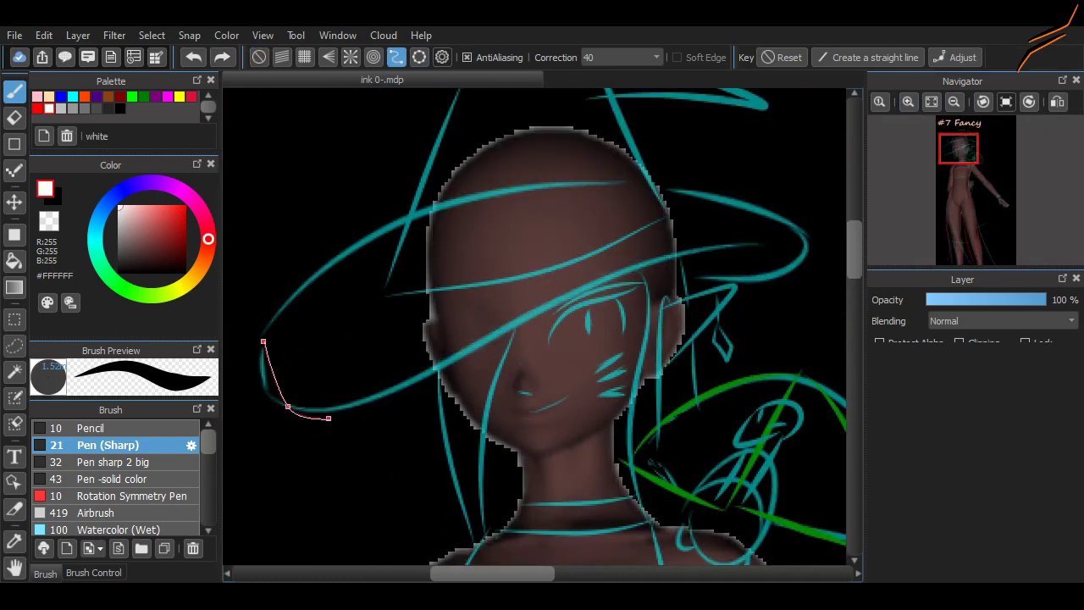
double_click(777, 246)
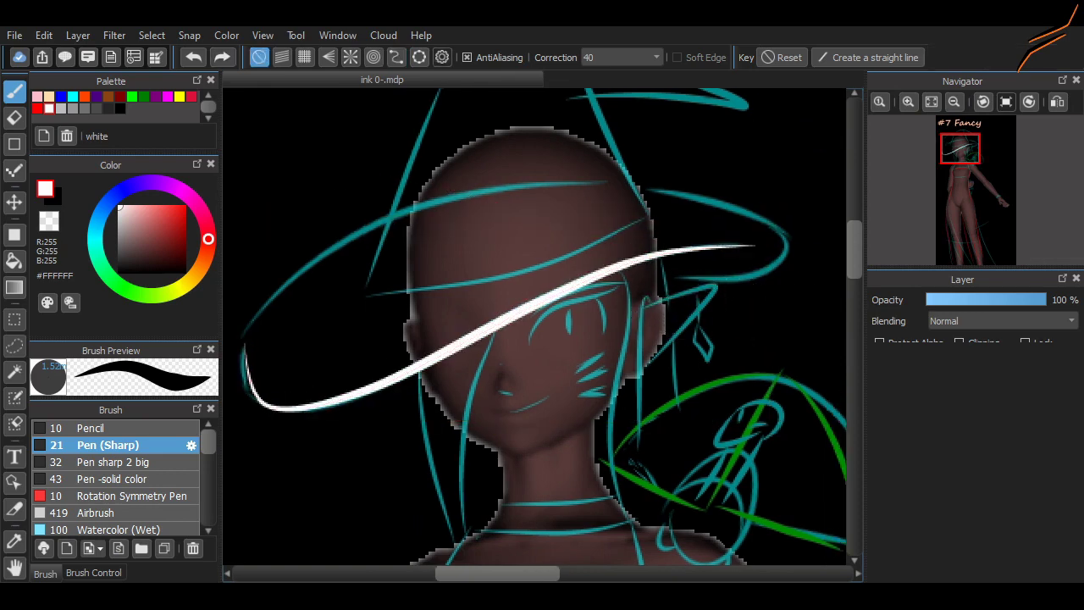
Sketch a blue frilled shape with a zigzag upper edge and converging sides over the shoulder fan
scroll(664, 306, "down", 5)
scroll(709, 375, "right", 3)
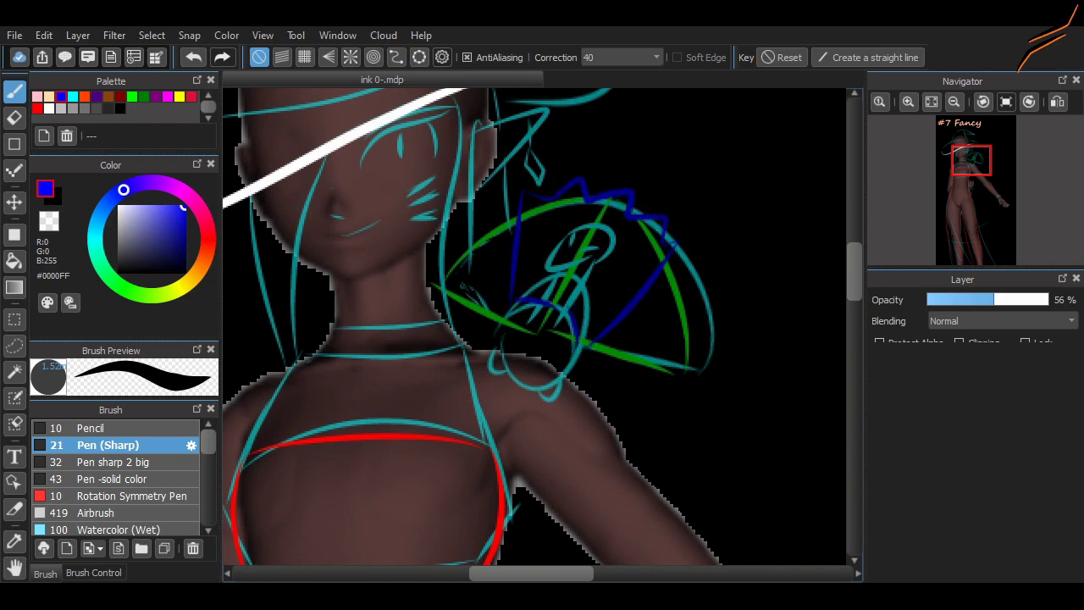
left_click(1045, 299)
Outline the pointed ear in white and add an inner contour line
left_click(49, 108)
scroll(533, 326, "up", 3)
left_click_drag(471, 230, 499, 273)
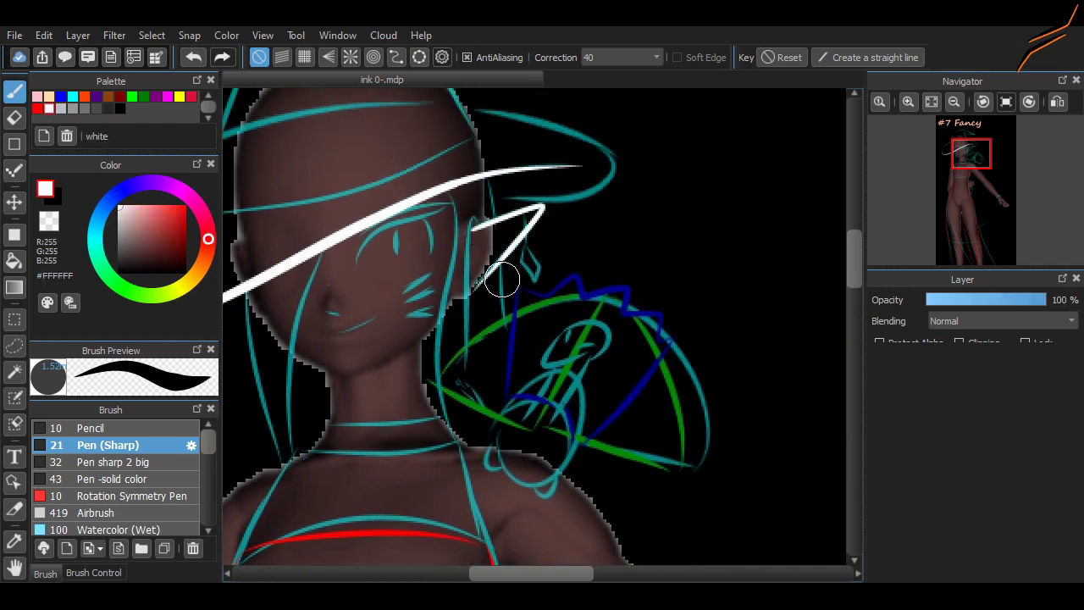
scroll(531, 313, "up", 2)
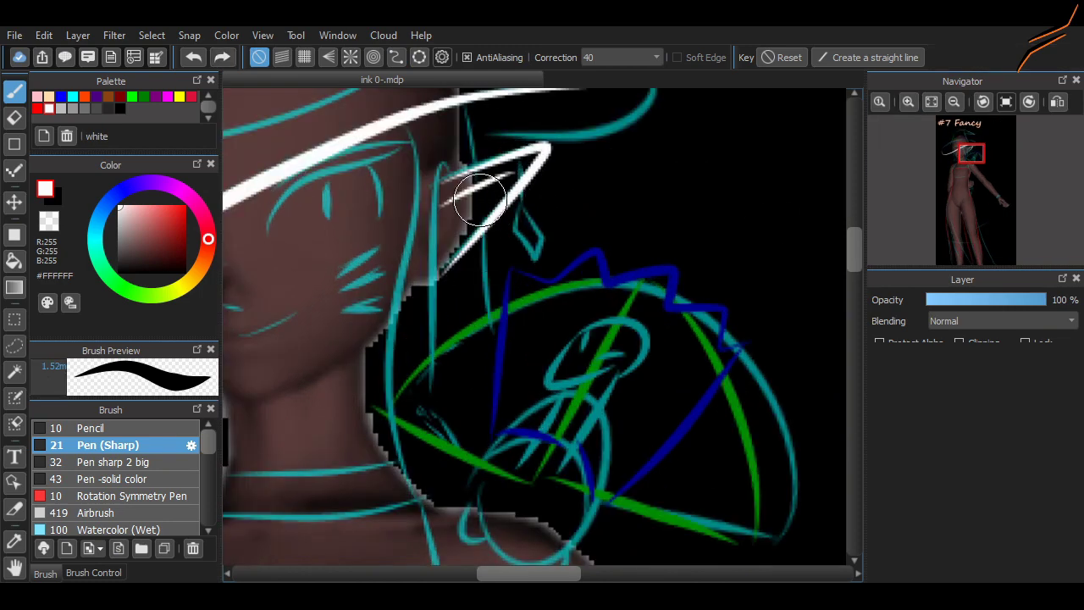
scroll(465, 229, "left", 2)
key("ctrl+z")
Draw the eye's upper lash curve and outer edge in white, along with the small nose and slight smile
left_click_drag(339, 230, 466, 146)
left_click_drag(446, 187, 447, 208)
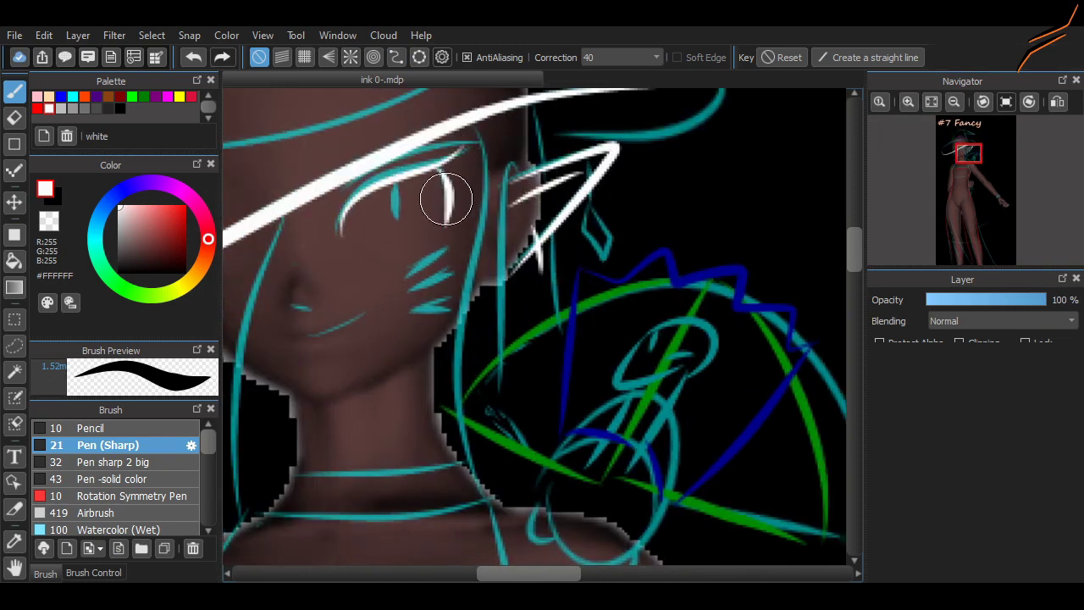
scroll(440, 483, "left", 3)
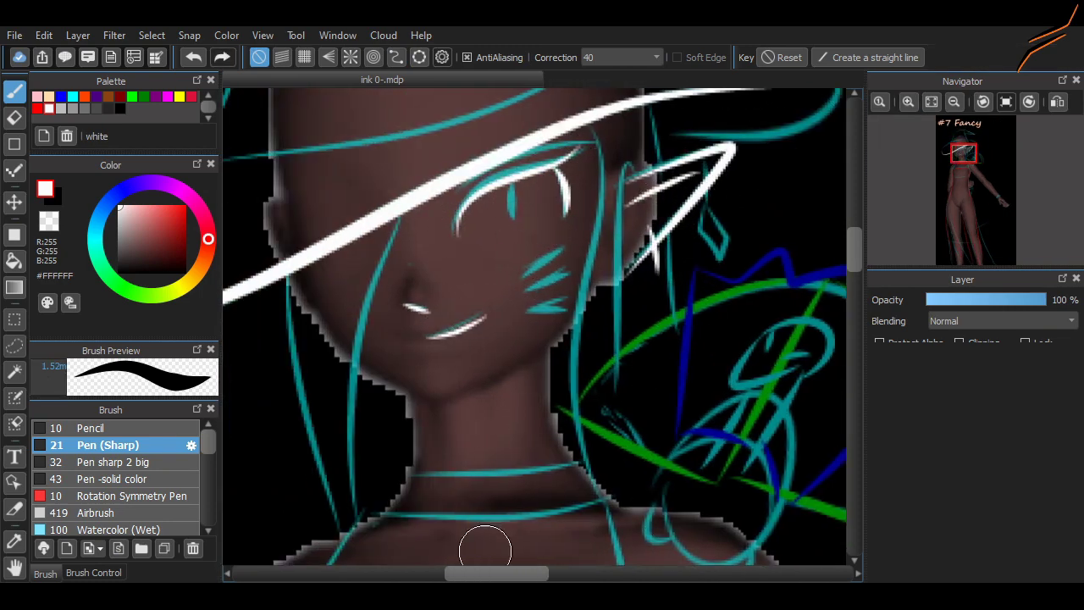
Outline both halter straps in white, running from the neck's base down to the ends of the chest neckline
scroll(679, 348, "down", 5)
left_click_drag(367, 310, 279, 443)
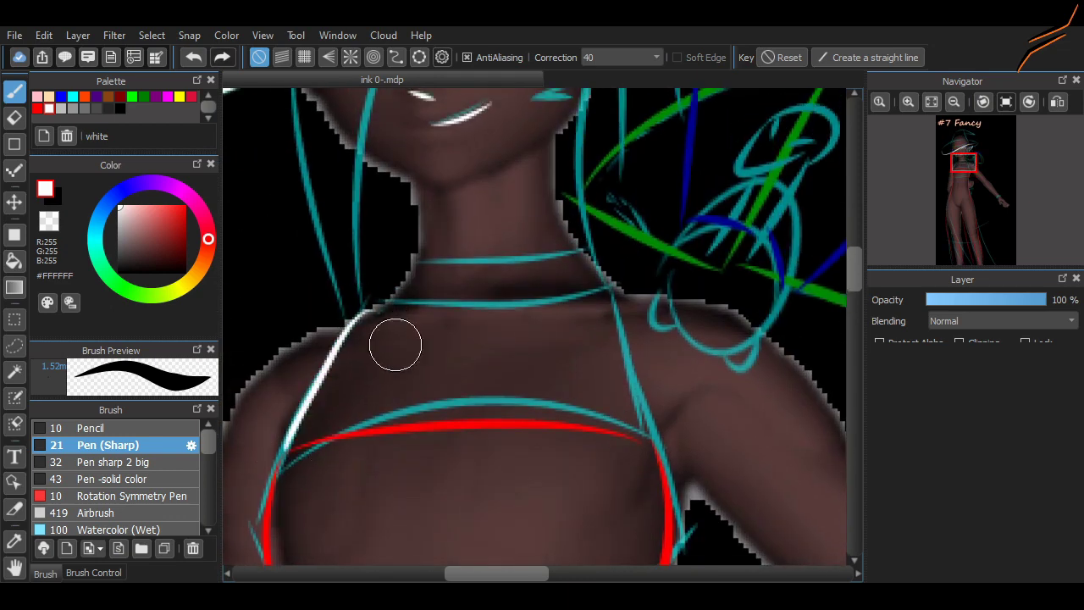
left_click_drag(617, 288, 660, 441)
key("ctrl+z")
key("ctrl+z")
left_click_drag(617, 300, 649, 436)
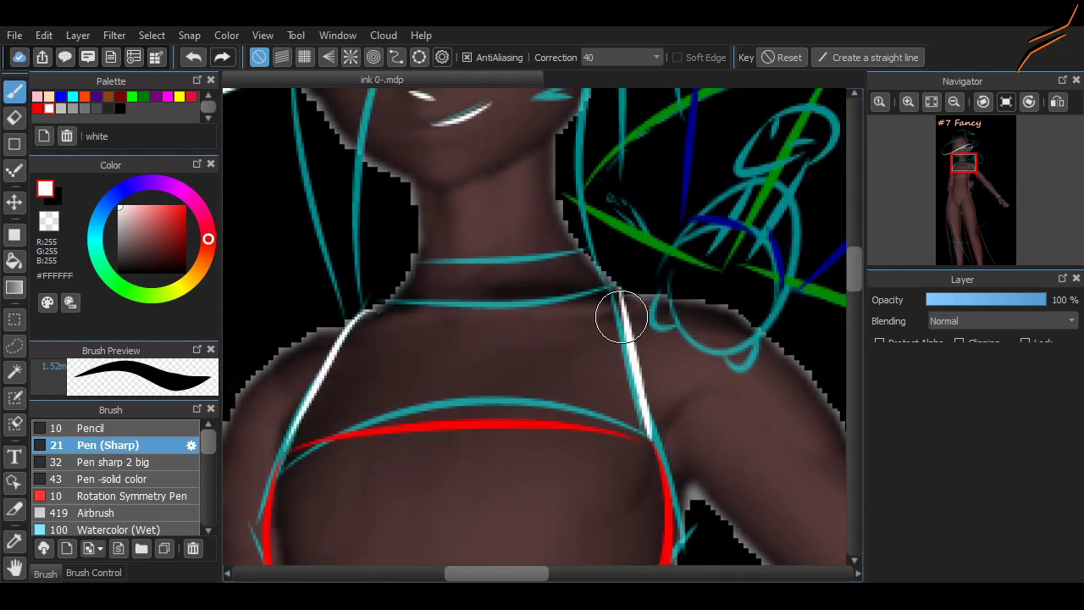
left_click_drag(364, 312, 415, 272)
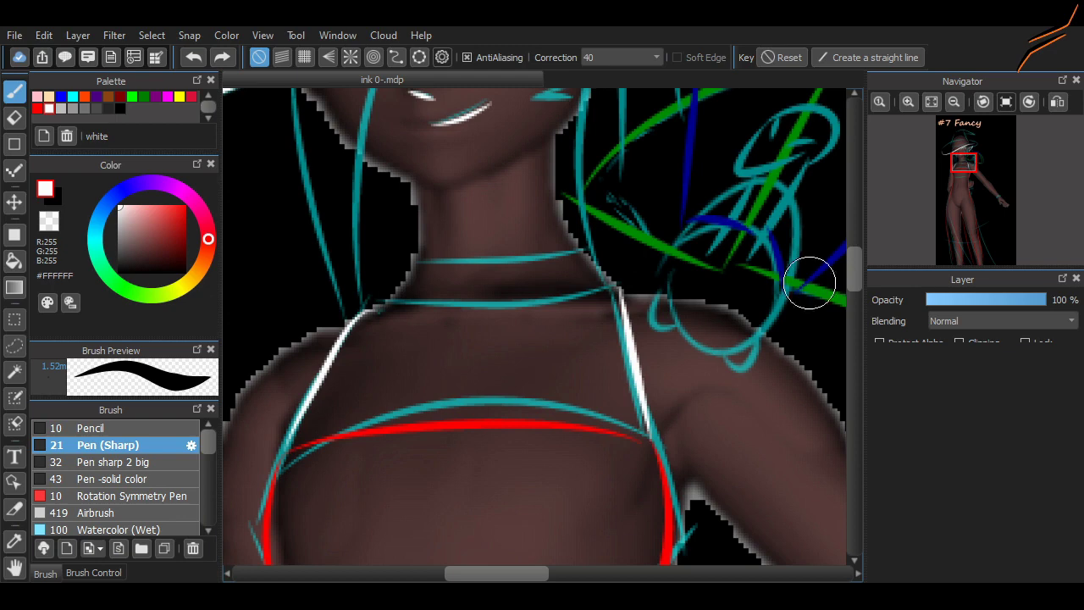
Trace the long hair strands framing both sides of the face in white, down to the shoulders
scroll(810, 282, "up", 4)
mouse_move(404, 173)
left_mouse_down()
mouse_move(363, 321)
mouse_move(353, 484)
left_mouse_up()
left_click_drag(286, 254, 367, 483)
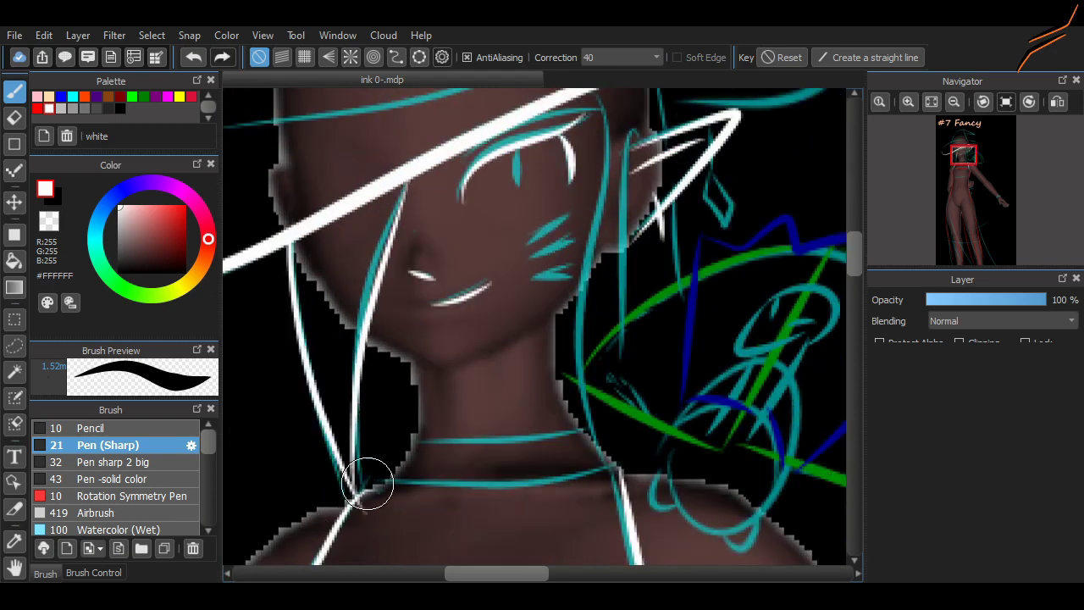
key("ctrl+z")
scroll(822, 302, "right", 3)
scroll(644, 224, "up", 2)
mouse_move(465, 145)
left_mouse_down()
mouse_move(476, 480)
mouse_move(465, 299)
mouse_move(491, 521)
left_mouse_up()
scroll(477, 363, "left", 4)
scroll(416, 273, "down", 2)
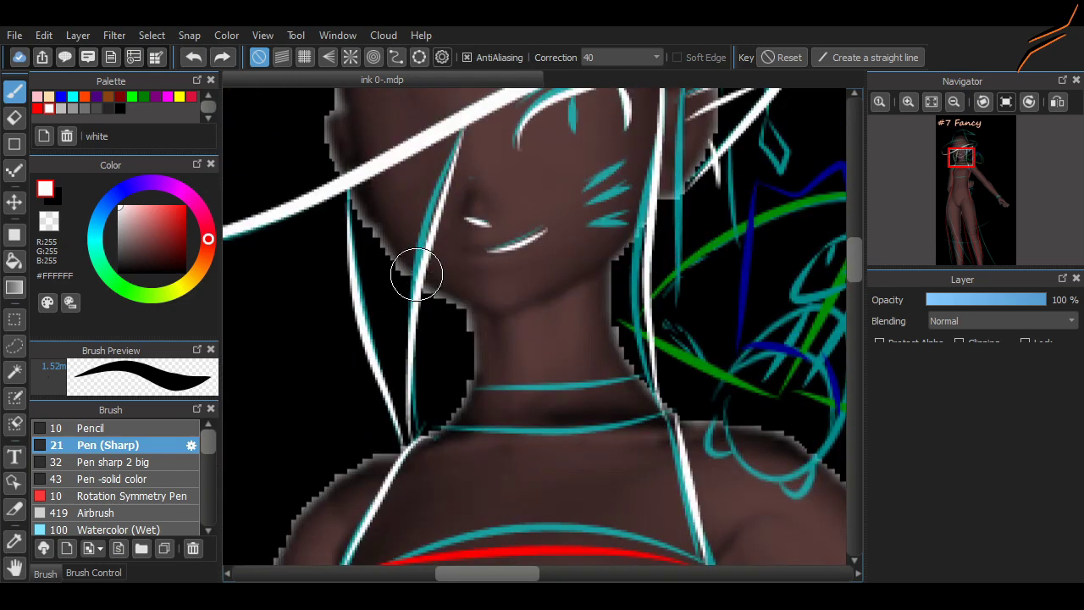
Outline the jaw to the chin point and both sides of the neck in white
left_click_drag(422, 286, 474, 320)
left_click_drag(495, 321, 649, 213)
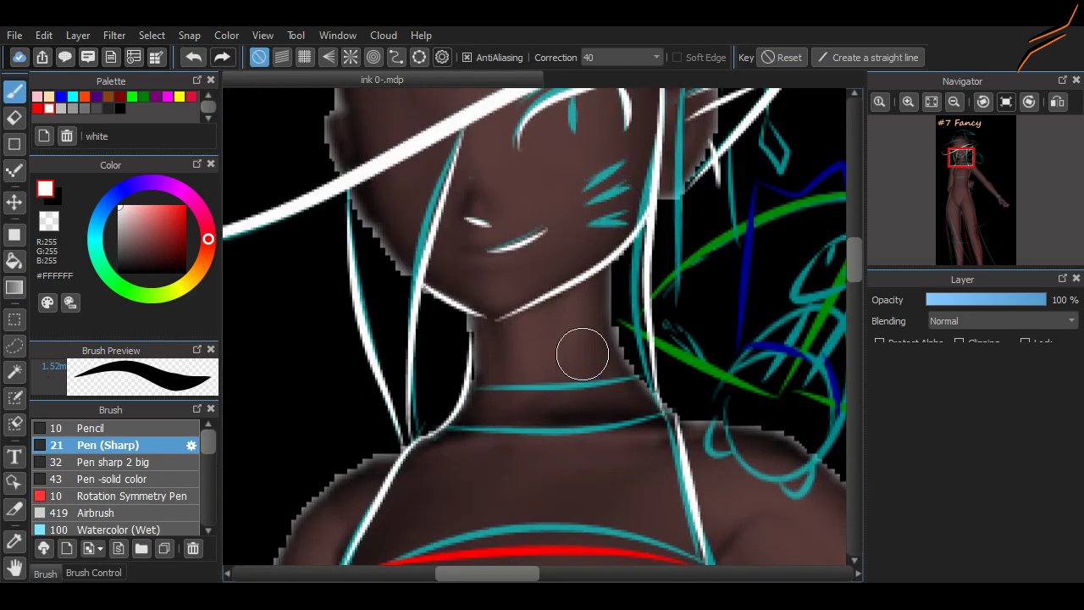
left_click_drag(608, 286, 669, 412)
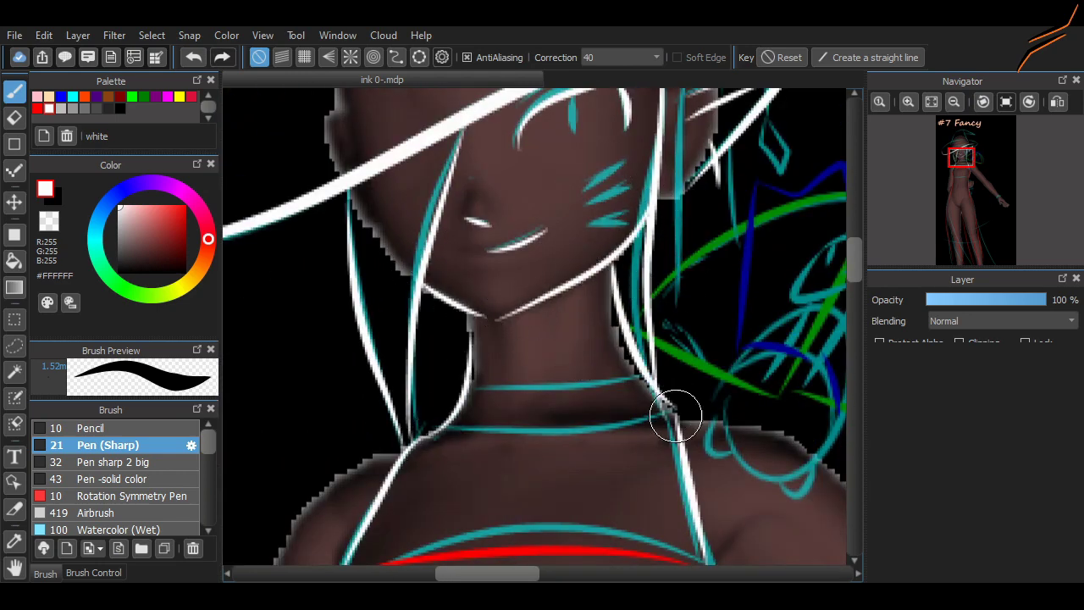
Trace the upper and lower edges of the neck collar in white
left_click_drag(631, 373, 486, 375)
left_click_drag(473, 318, 472, 386)
left_click_drag(415, 437, 669, 415)
scroll(815, 293, "down", 3)
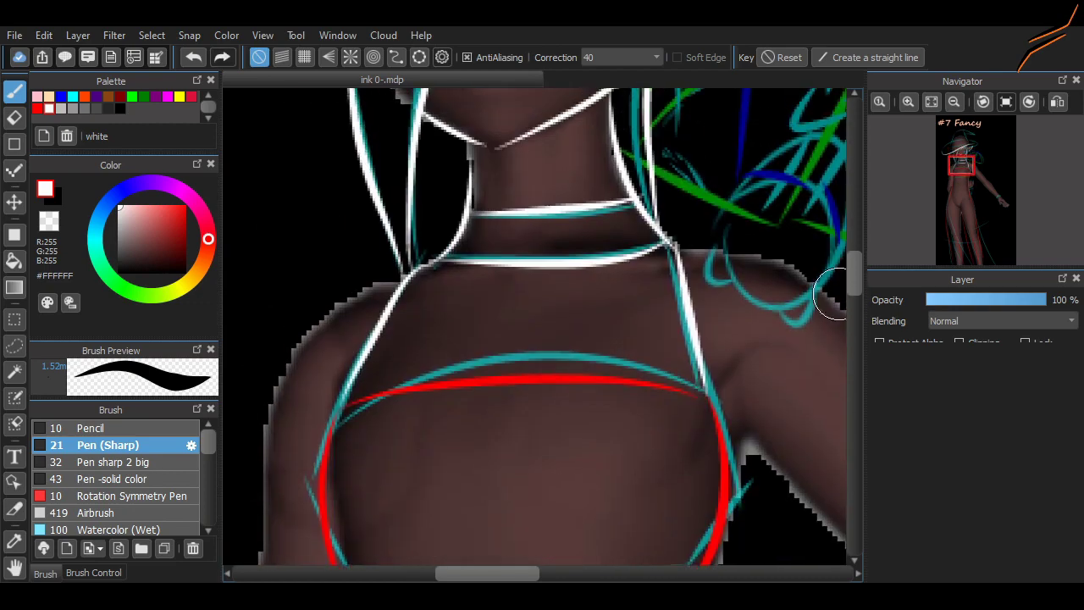
Trace the hat brim's rounded end above the ear in white, including its upper and lower edges
scroll(476, 213, "up", 5)
left_click_drag(470, 254, 656, 212)
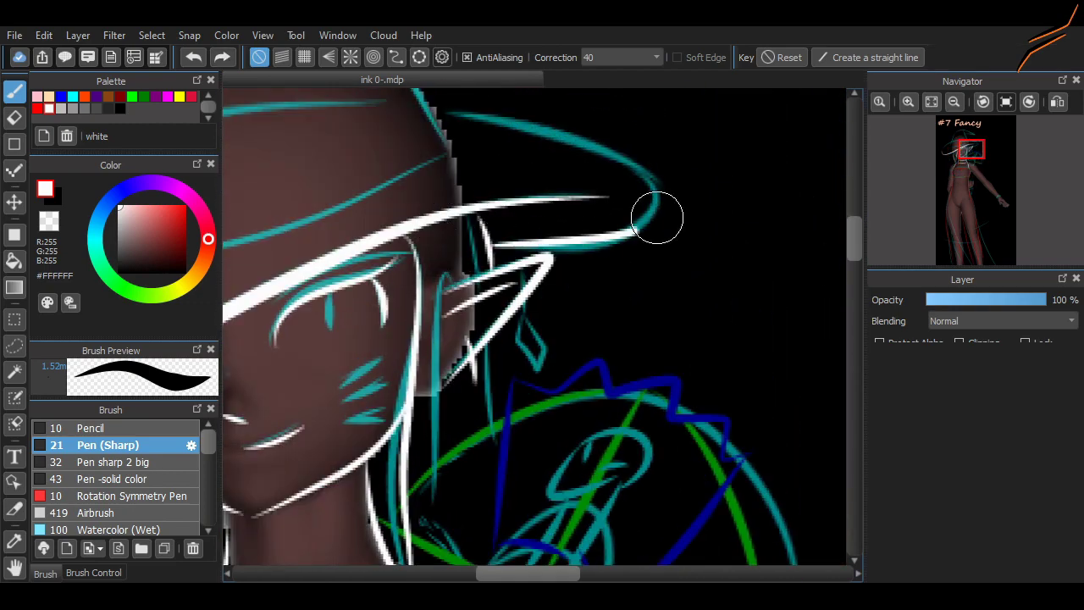
left_click_drag(449, 114, 639, 182)
scroll(515, 238, "left", 5)
scroll(612, 205, "right", 4)
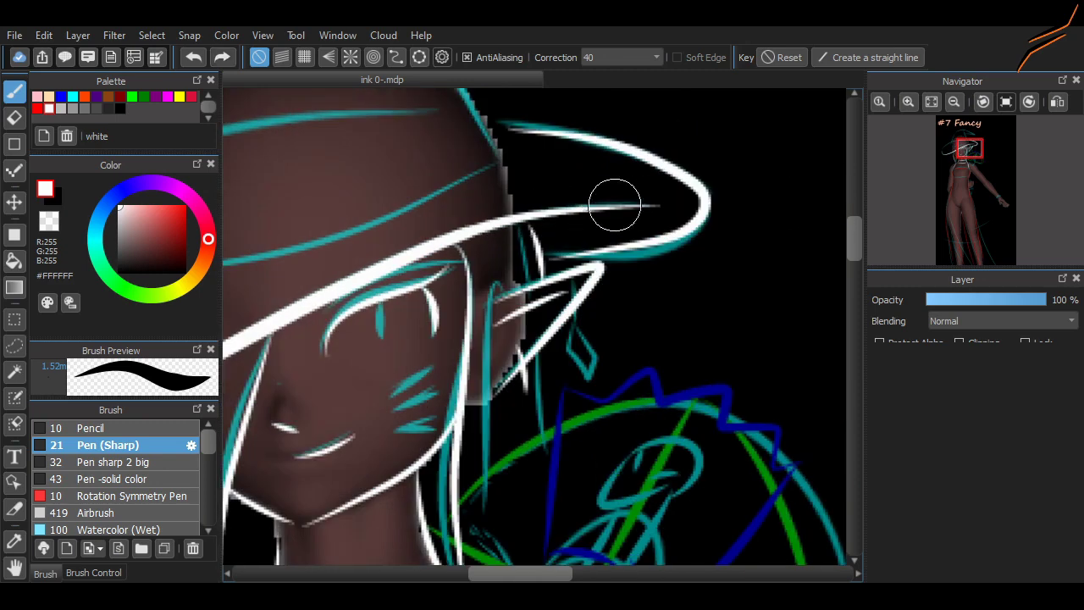
Outline the figure on the shoulder in white, with its curved head, neck, round body and two small lobes
scroll(834, 264, "down", 3)
key("ctrl+z")
mouse_move(678, 247)
left_mouse_down()
mouse_move(650, 246)
mouse_move(668, 278)
mouse_move(684, 271)
mouse_move(621, 342)
left_mouse_up()
key("ctrl+z")
key("ctrl+z")
left_click_drag(648, 269, 538, 426)
key("ctrl+z")
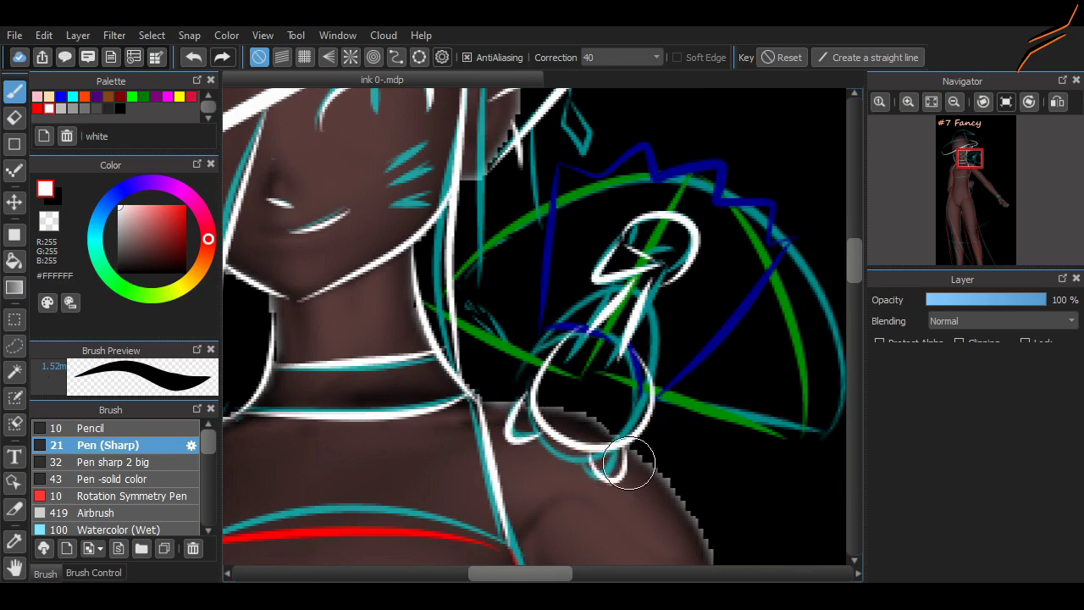
Trace the shoulder fan's blue frilled shape in white, following its zigzag upper edge and converging sides
left_click_drag(629, 463, 484, 435)
left_click_drag(456, 339, 465, 152)
mouse_move(558, 397)
left_mouse_down()
mouse_move(645, 237)
mouse_move(537, 138)
mouse_move(474, 165)
left_mouse_up()
scroll(464, 288, "down", 2)
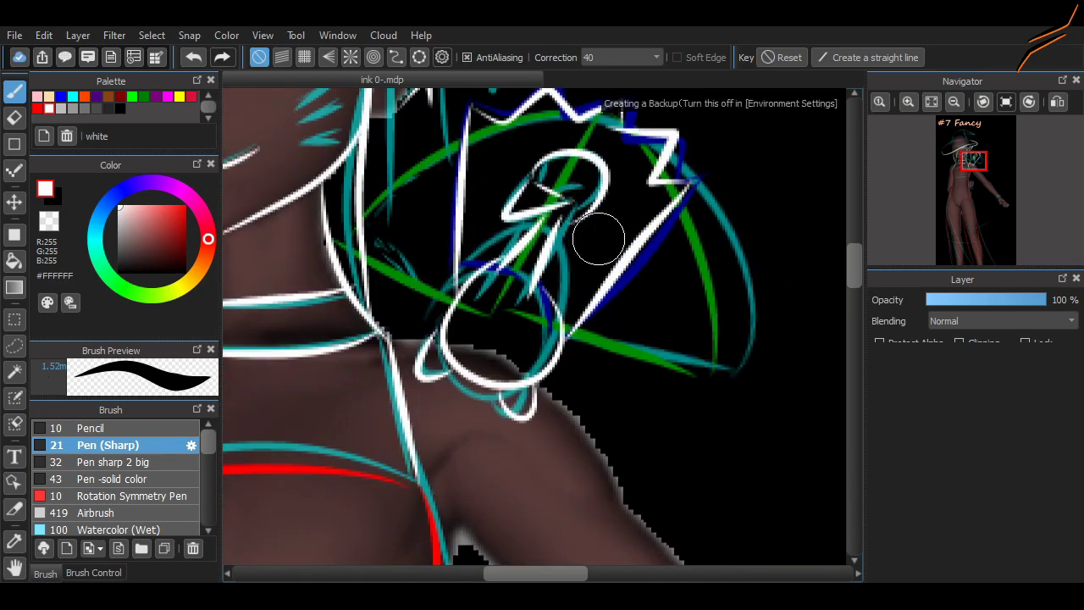
Outline the hat crown in white, with its curved base, both sides, rounded top and drooping pointed tip
scroll(599, 239, "up", 4)
scroll(599, 240, "left", 3)
mouse_move(317, 449)
left_mouse_down()
mouse_move(564, 395)
mouse_move(738, 327)
left_mouse_up()
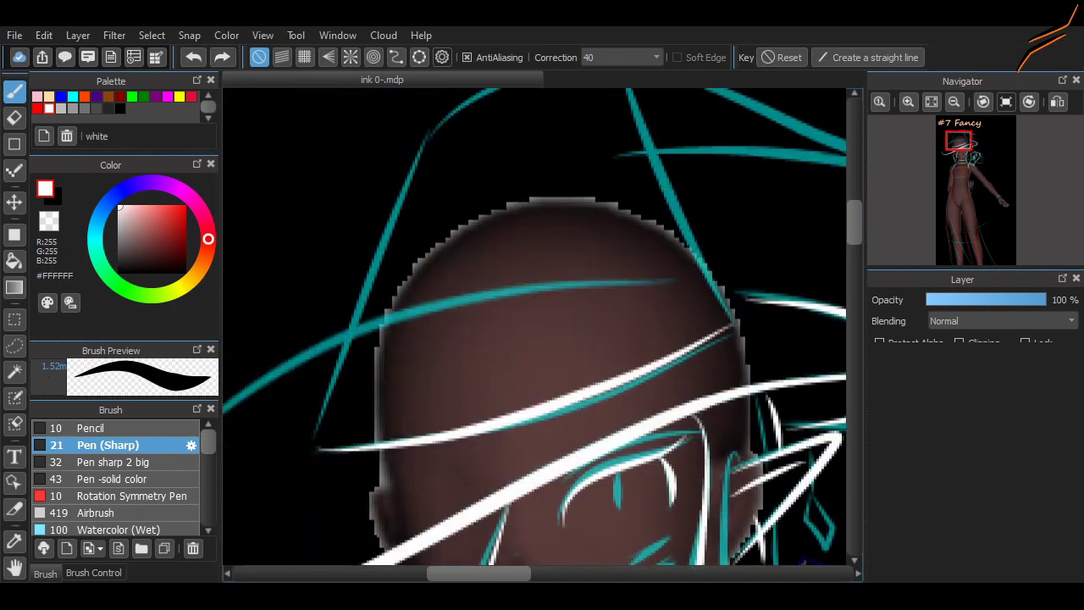
left_click_drag(631, 127, 734, 314)
scroll(399, 296, "up", 3)
scroll(399, 295, "right", 3)
left_click_drag(246, 377, 476, 153)
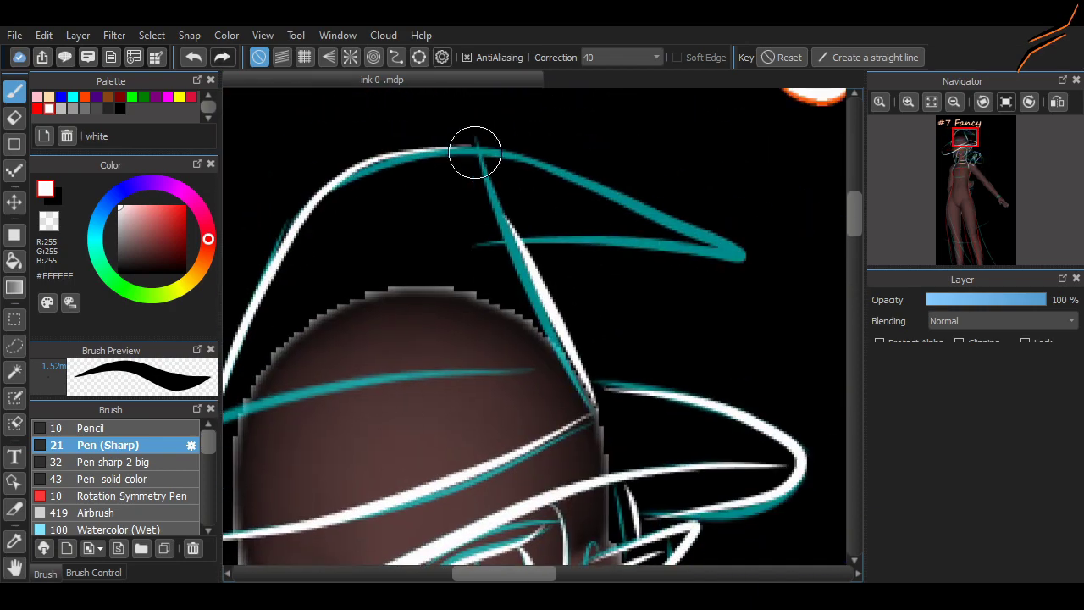
left_click_drag(744, 254, 543, 247)
left_click_drag(501, 160, 744, 256)
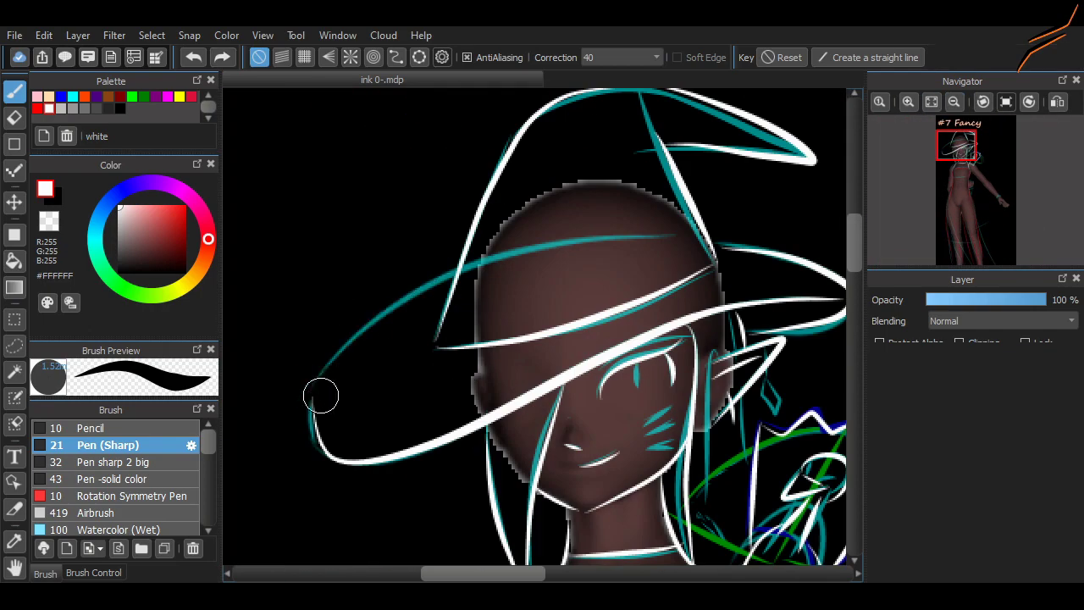
Trace the brim's back edge up to the crown and the long hair strand beside the shoulder fan in white
left_click_drag(322, 385, 459, 283)
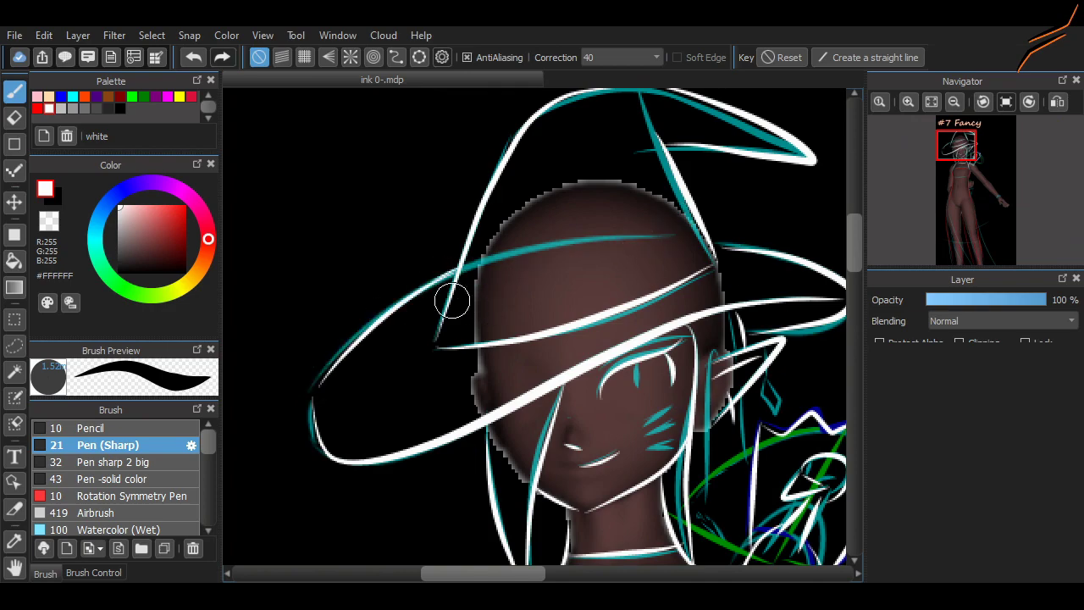
scroll(666, 236, "up", 3)
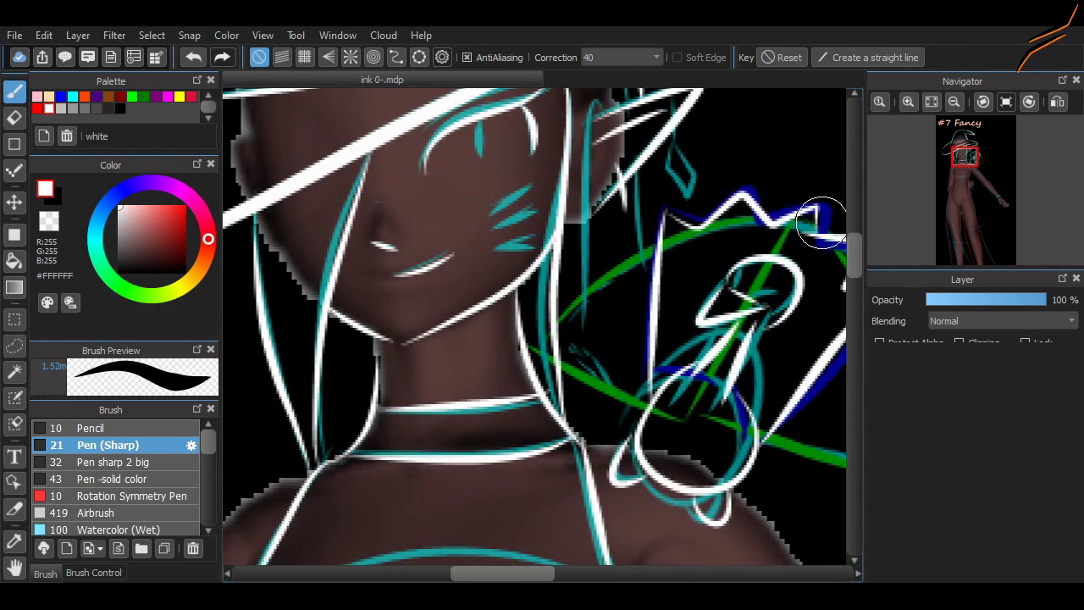
left_click_drag(655, 234, 637, 529)
Outline the fist beside the waist in white, with its separate fingers and the small loop above it
scroll(637, 529, "down", 10)
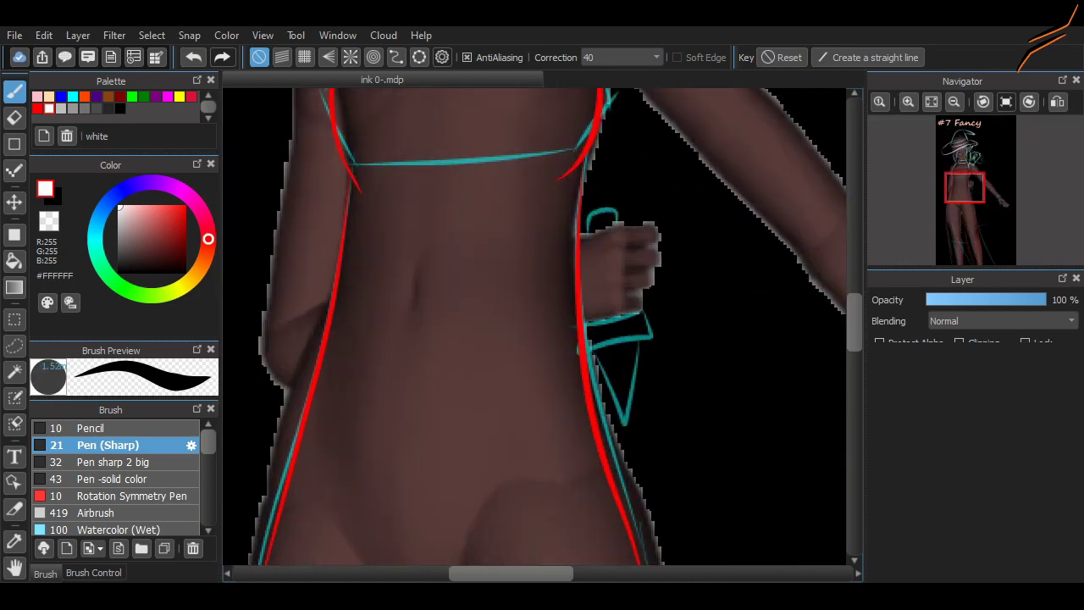
scroll(594, 246, "up", 2)
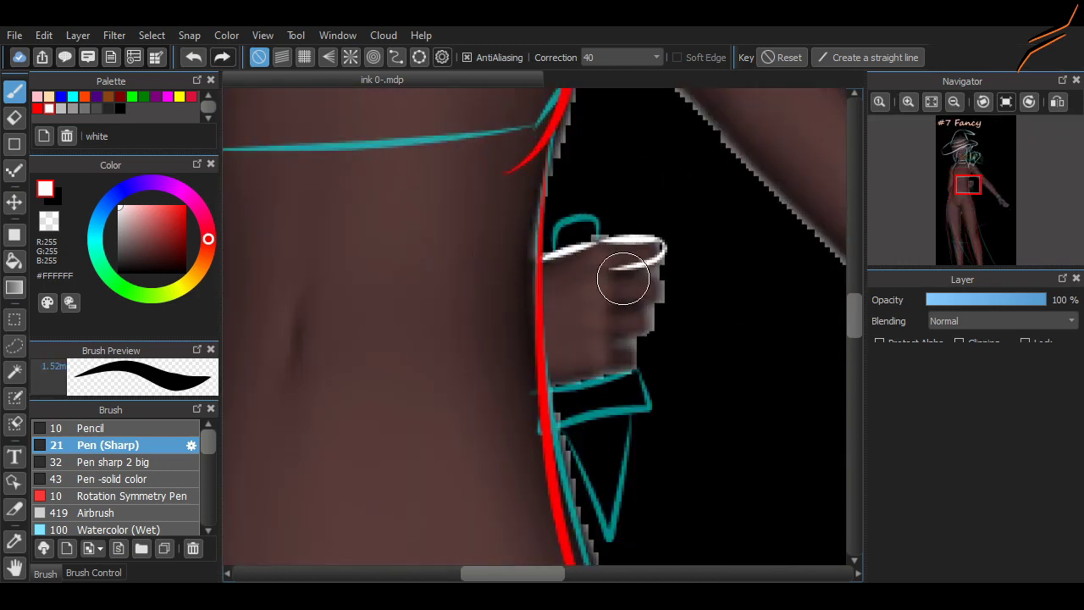
left_click_drag(613, 293, 653, 271)
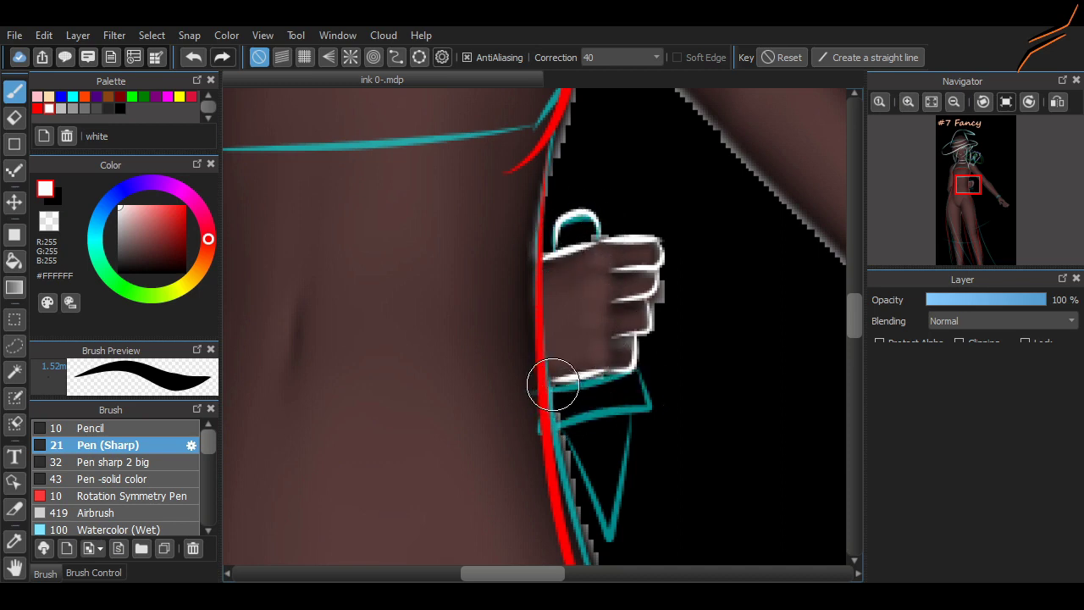
Trace the band beneath the fist and the tapering pointed piece hanging from it in white
left_click_drag(552, 382, 555, 404)
scroll(546, 421, "down", 3)
mouse_move(555, 280)
left_mouse_down()
mouse_move(641, 296)
mouse_move(618, 400)
left_mouse_up()
Outline the shoulder and the arm bent behind the back in white
left_click(961, 175)
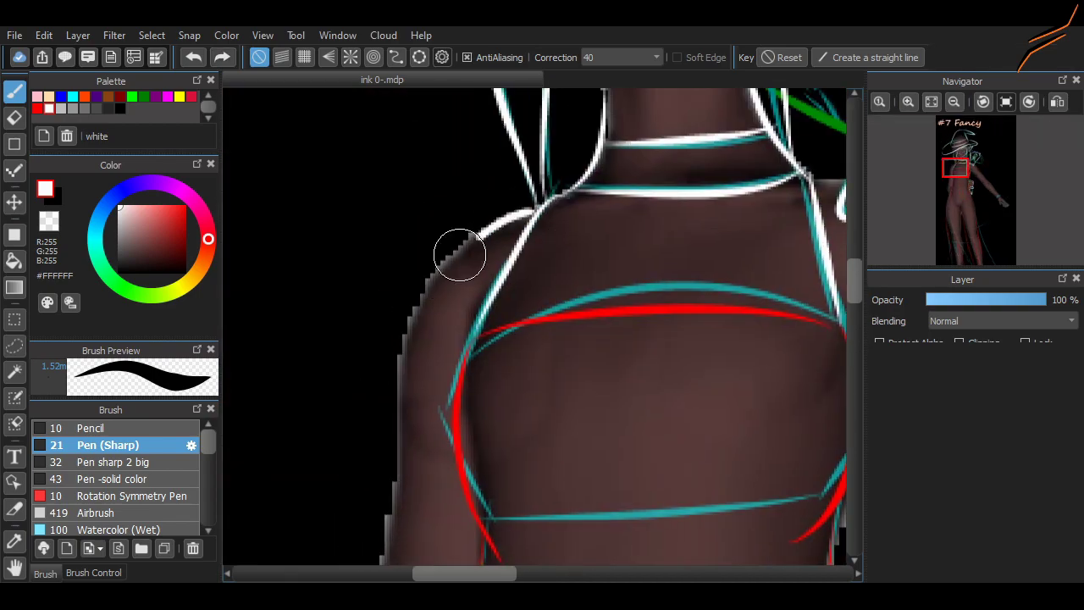
scroll(509, 271, "down", 5)
mouse_move(400, 161)
left_mouse_down()
mouse_move(369, 333)
mouse_move(395, 455)
left_mouse_up()
left_click_drag(405, 112, 415, 508)
mouse_move(428, 377)
left_mouse_down()
mouse_move(474, 375)
mouse_move(457, 366)
left_mouse_up()
key("e")
key("b")
Draw the armpit fold of the outstretched arm in white and reinforce the dress's side edge below it in red
scroll(423, 330, "right", 5)
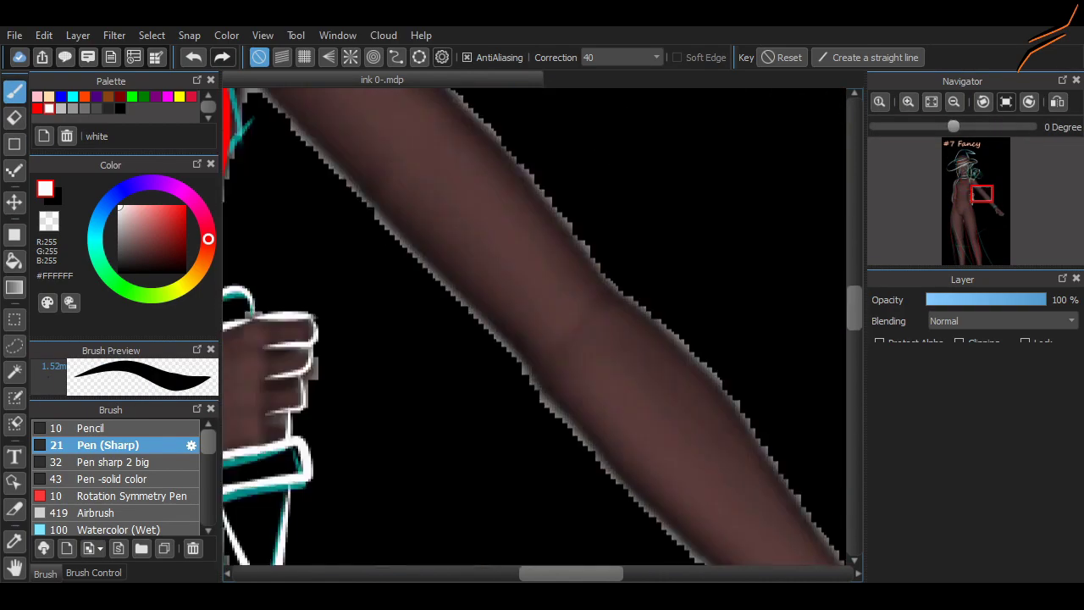
scroll(401, 312, "up", 5)
left_click(387, 394, "alt")
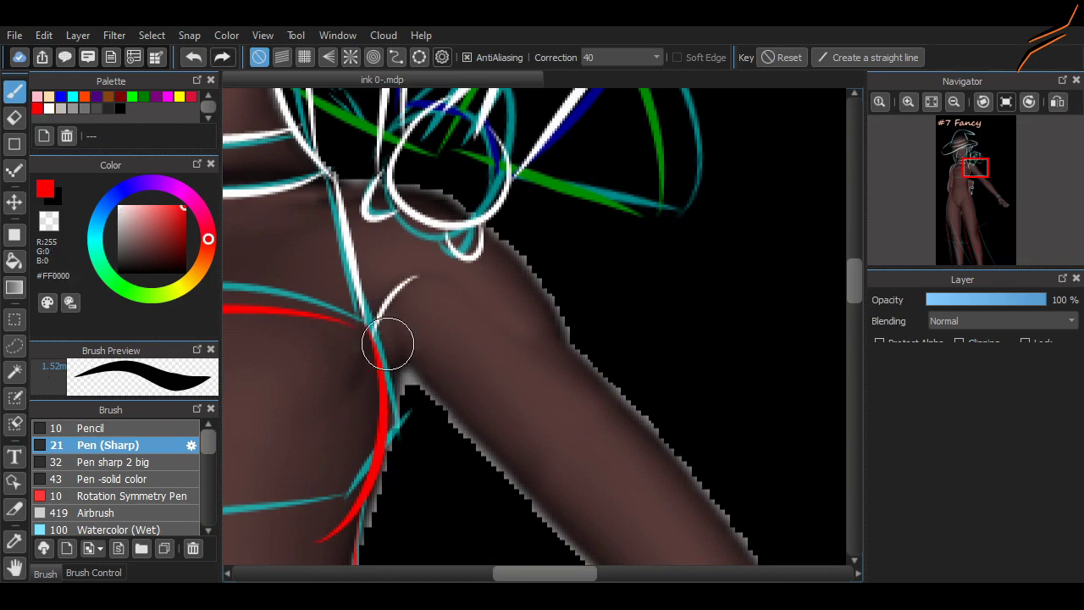
left_click_drag(387, 338, 380, 509)
scroll(377, 466, "down", 3)
left_click_drag(369, 212, 375, 432)
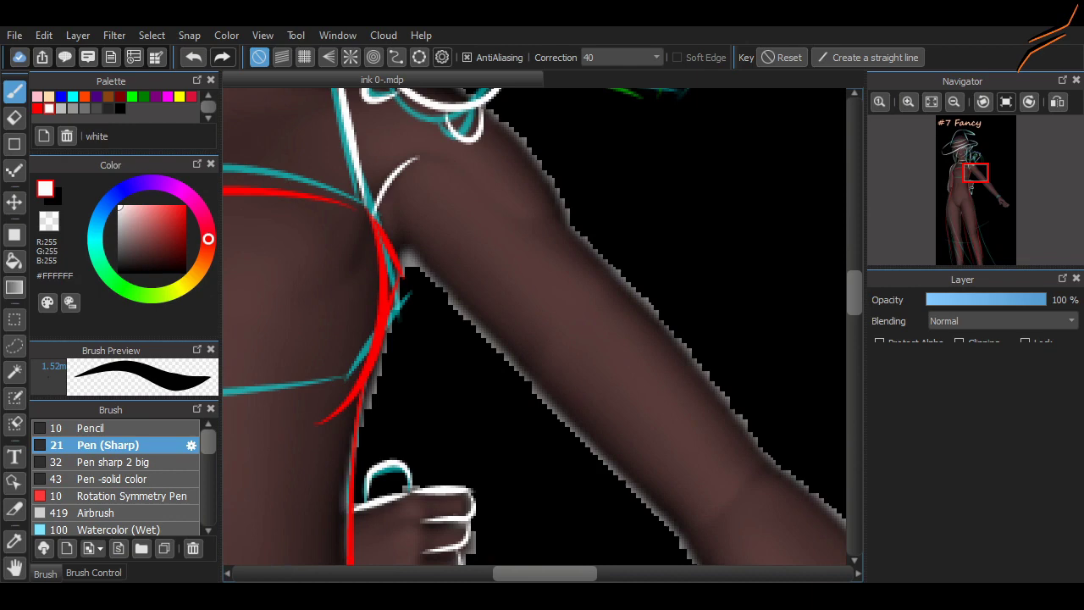
Draw the shoulder line of the outstretched arm in white and erase the part overlapping the perched figure
scroll(534, 326, "up", 5)
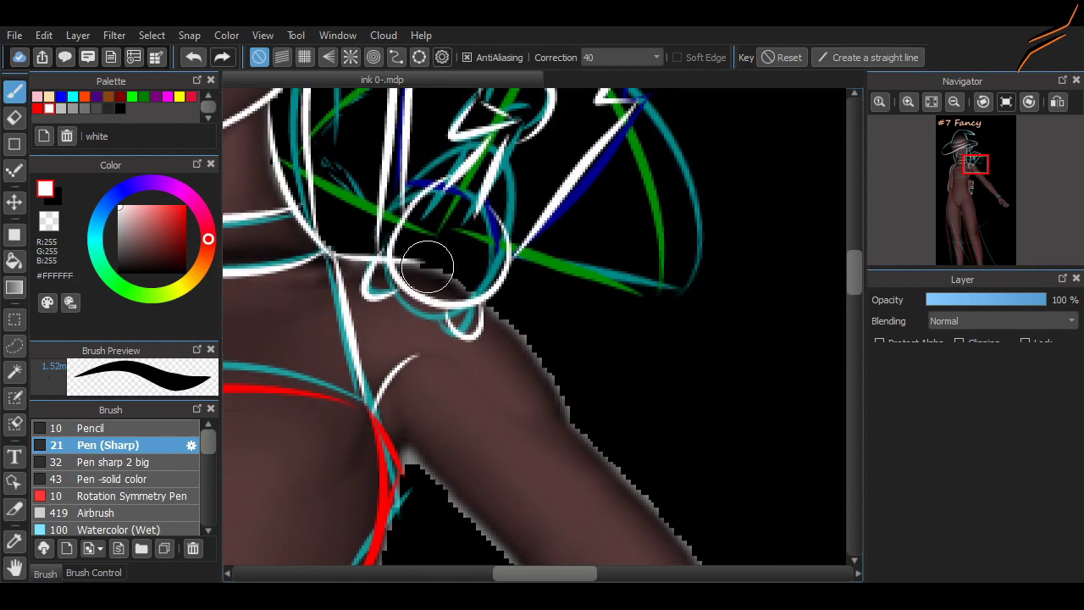
left_click_drag(474, 299, 584, 445)
key("e")
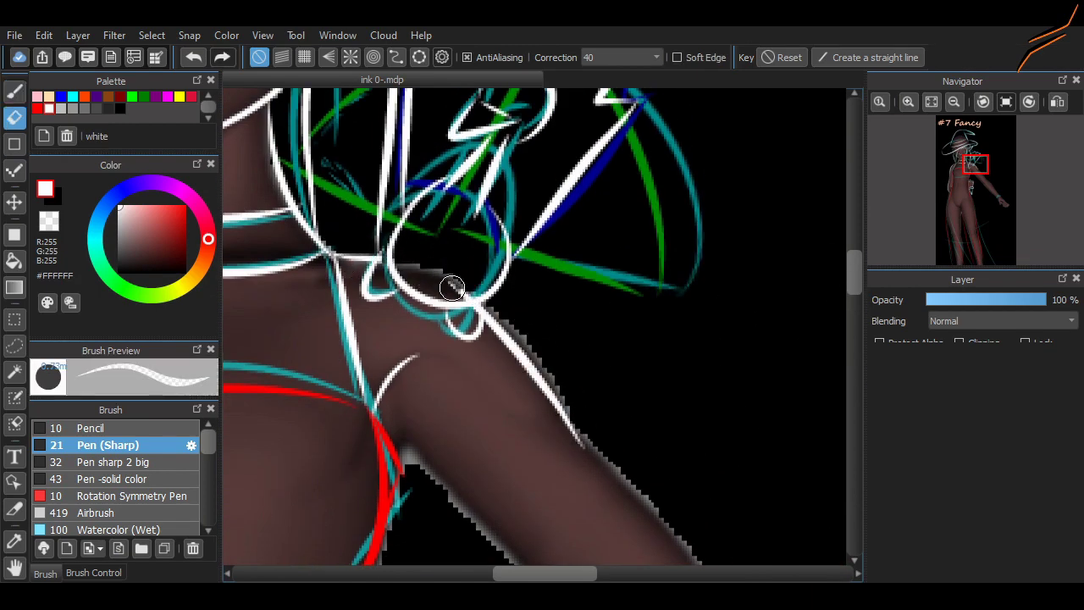
key("b")
Outline the outstretched upper arm in white along both sides down to the elbow
scroll(376, 266, "down", 5)
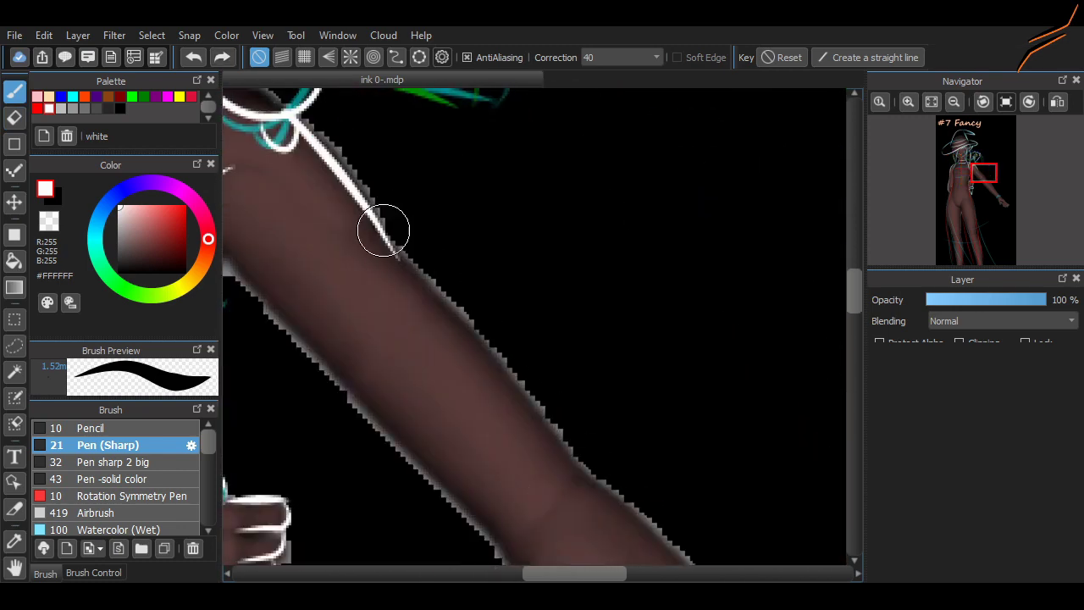
left_click_drag(384, 229, 554, 511)
scroll(364, 262, "left", 3)
left_click_drag(363, 262, 636, 537)
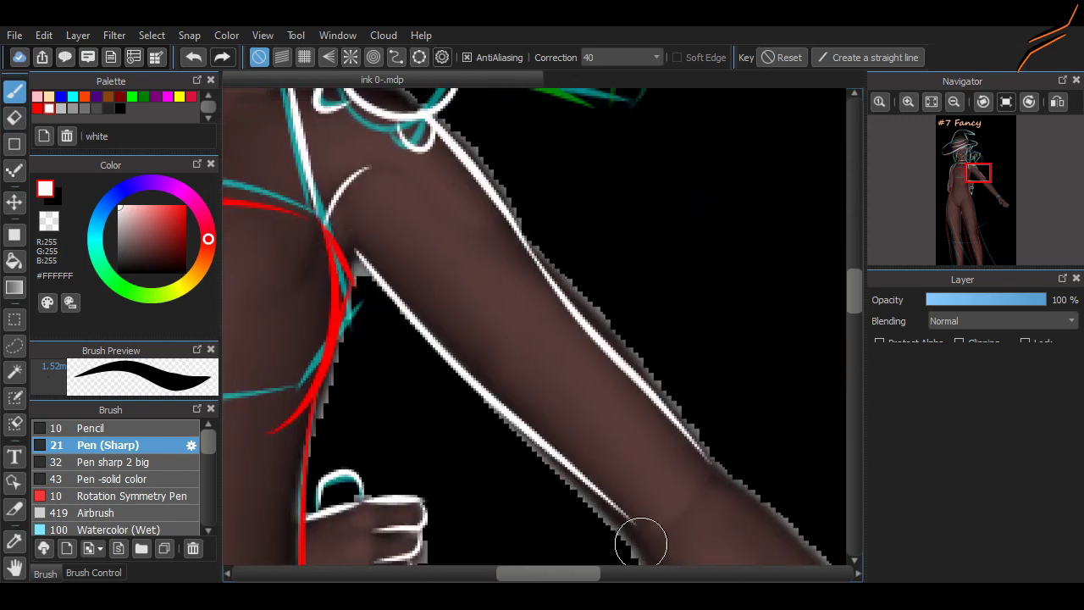
Trace the curved bracelet around the outstretched arm's wrist in white
scroll(615, 555, "down", 5)
scroll(615, 554, "right", 3)
left_click_drag(695, 362, 618, 435)
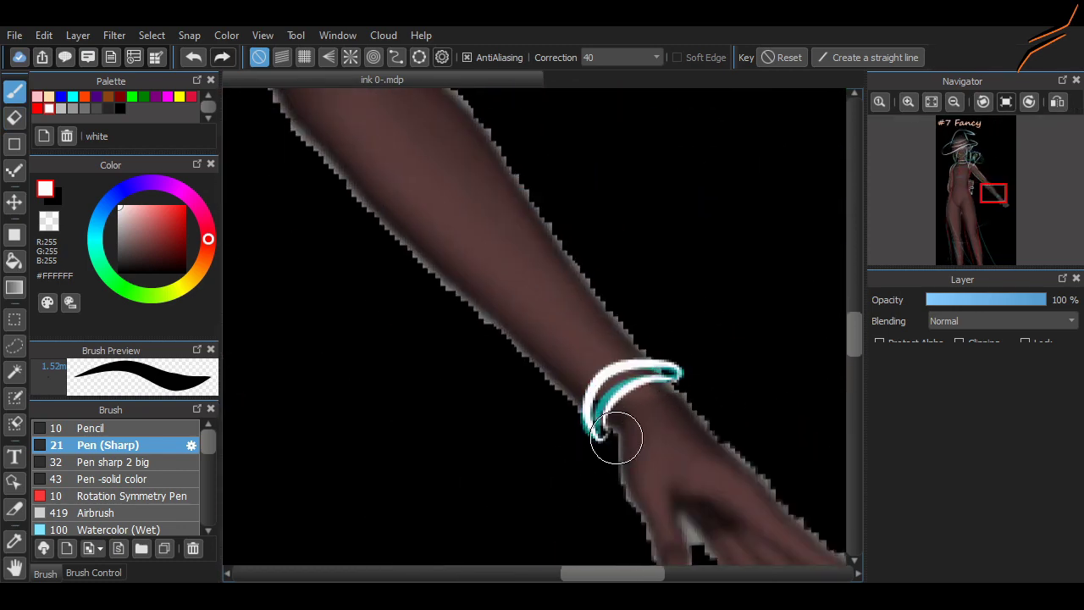
scroll(759, 318, "up", 2)
left_click_drag(285, 99, 551, 313)
key("ctrl+z")
left_click_drag(632, 473, 440, 210)
key("ctrl+z")
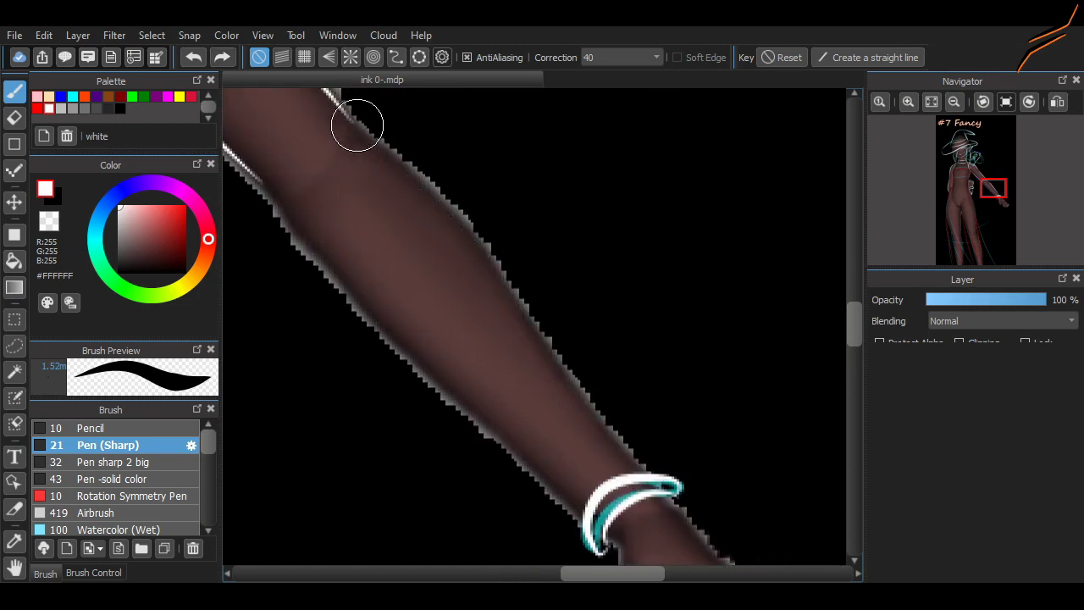
Outline the forearm in white on both sides from elbow to bracelet, with a curved elbow crease
left_click_drag(360, 123, 637, 466)
left_click_drag(316, 242, 554, 489)
key("ctrl+z")
Outline the top edge and tip of the outstretched hand's index finger, and trace the thumb in white from the bracelet around its tip
scroll(564, 327, "down", 5)
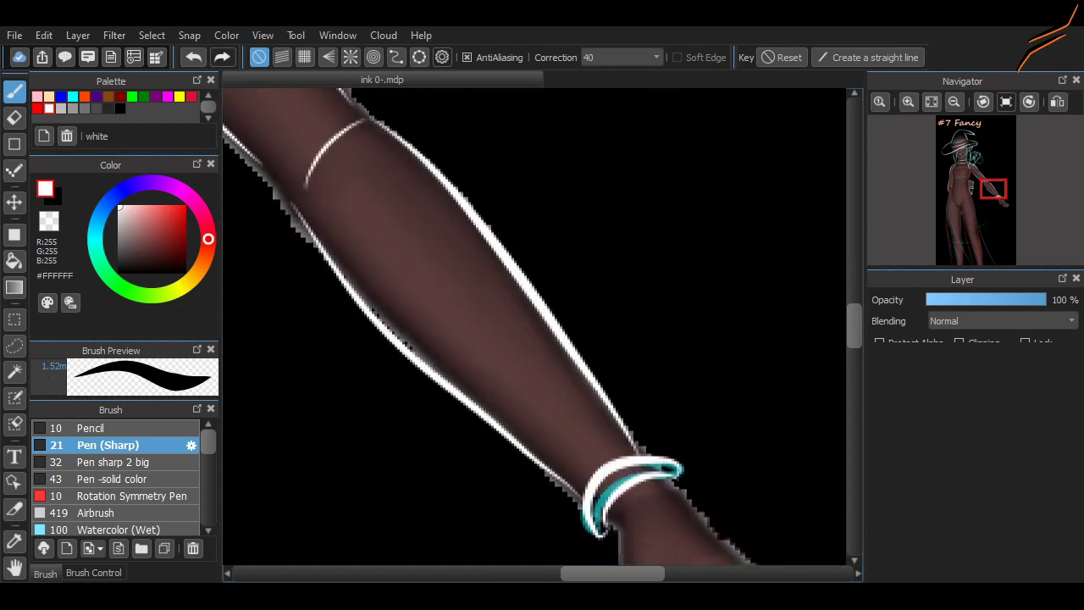
left_click_drag(501, 153, 742, 346)
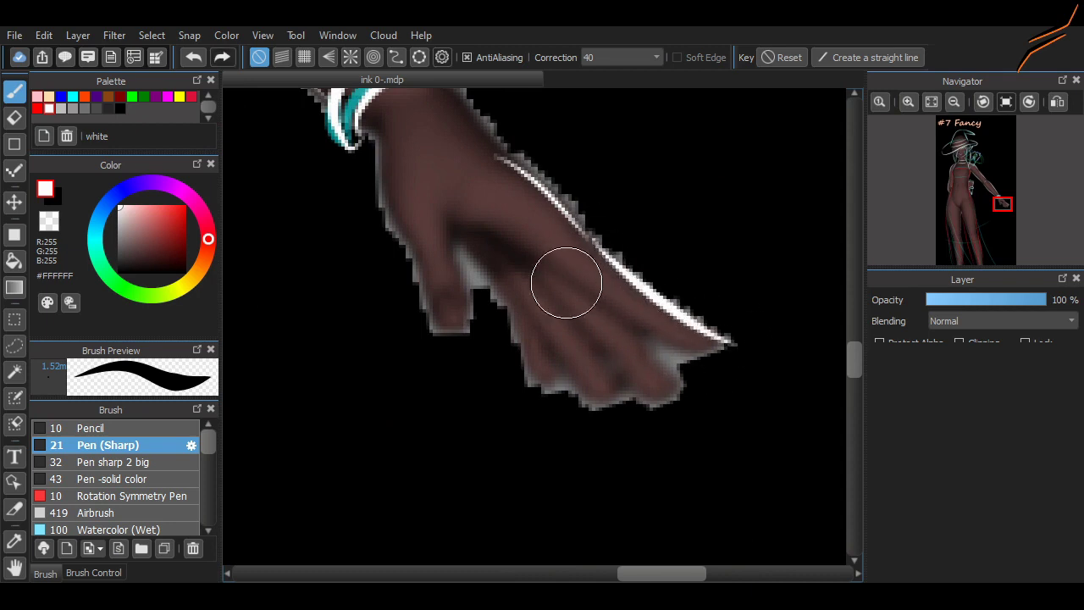
left_click_drag(581, 290, 734, 345)
left_click_drag(448, 216, 458, 337)
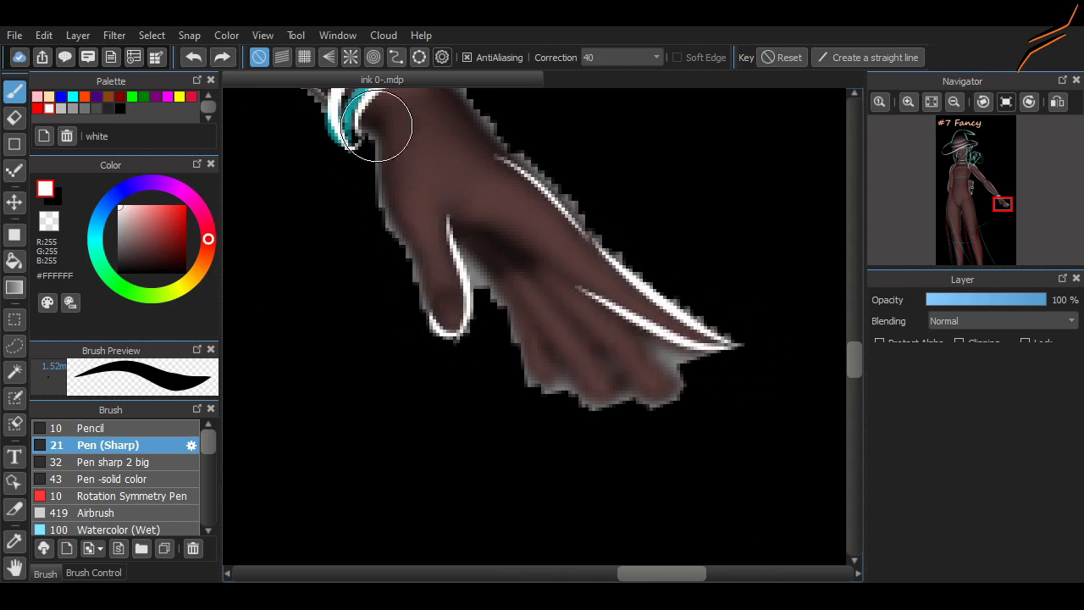
left_click_drag(376, 125, 442, 335)
Ink the index finger's lower edge and the remaining tapered fingers fanning out beneath it in white
left_click_drag(457, 234, 610, 311)
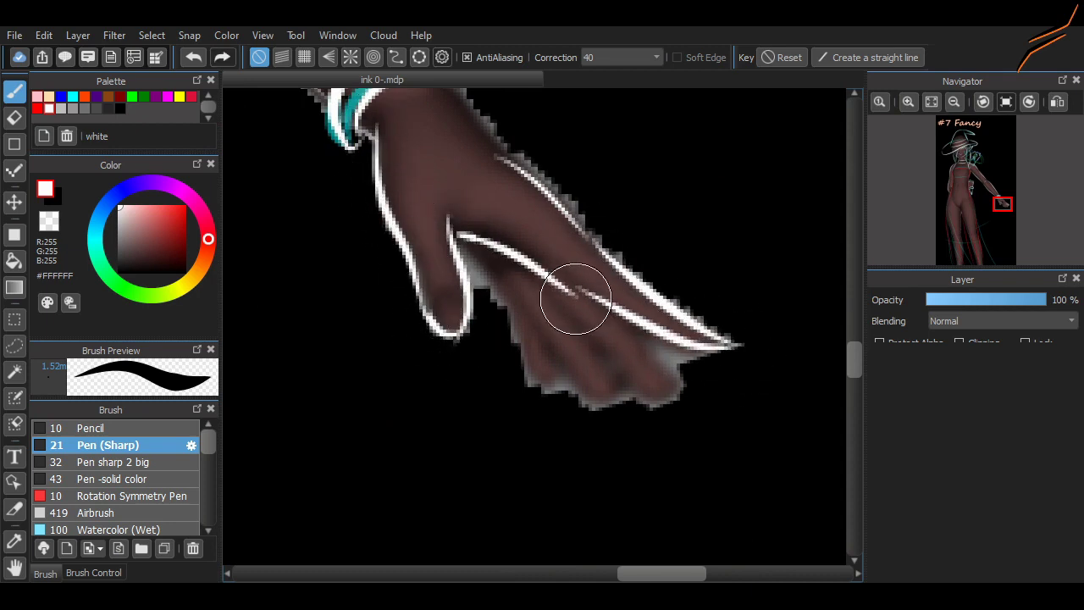
key("ctrl+z")
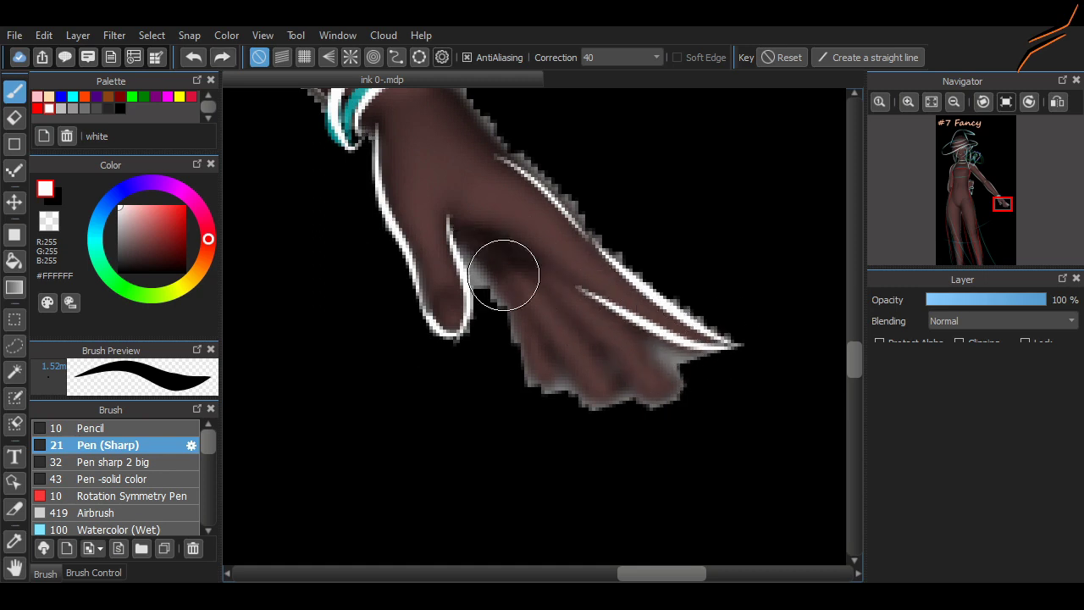
mouse_move(450, 228)
left_mouse_down()
mouse_move(634, 314)
mouse_move(682, 385)
left_mouse_up()
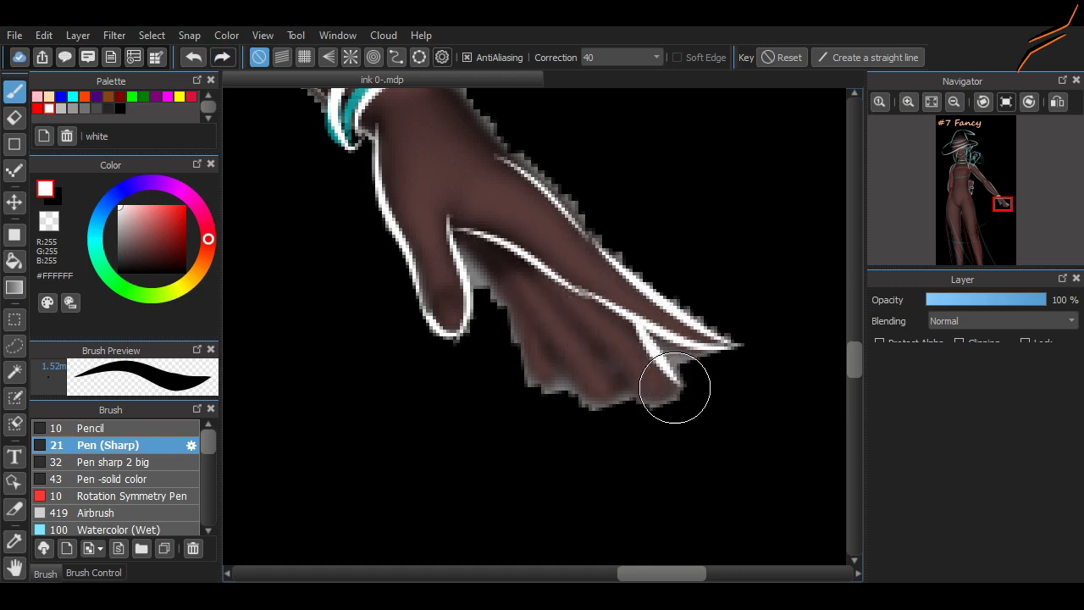
left_click_drag(576, 292, 623, 394)
left_click_drag(510, 256, 615, 394)
left_click_drag(457, 227, 562, 283)
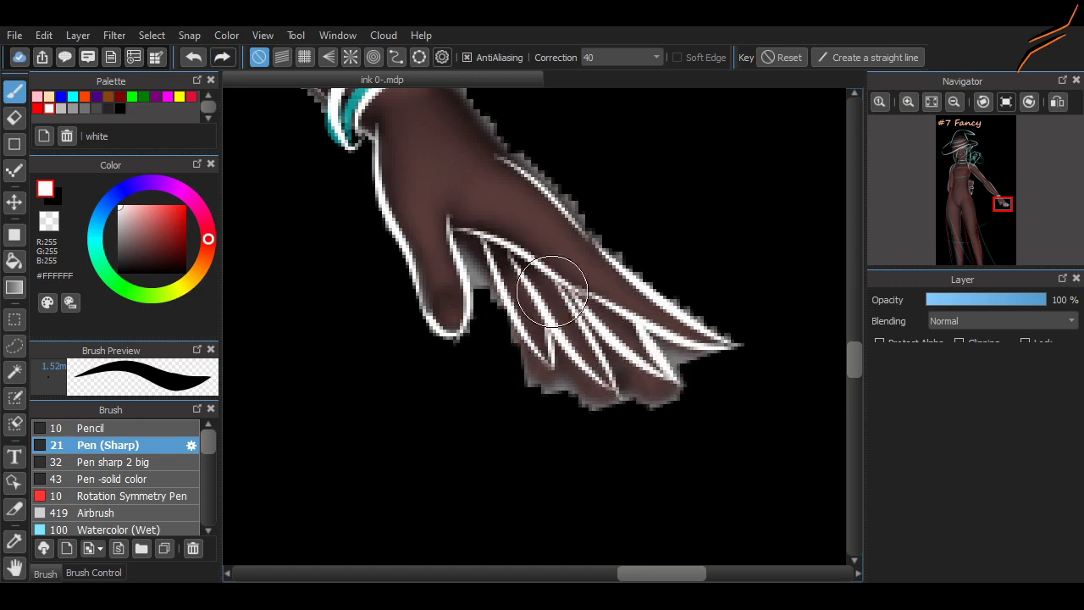
key("ctrl+z")
Ink the outstretched hand's upper contour in white from the bracelet down to the index finger
scroll(820, 341, "down", 5)
scroll(542, 326, "down", 2)
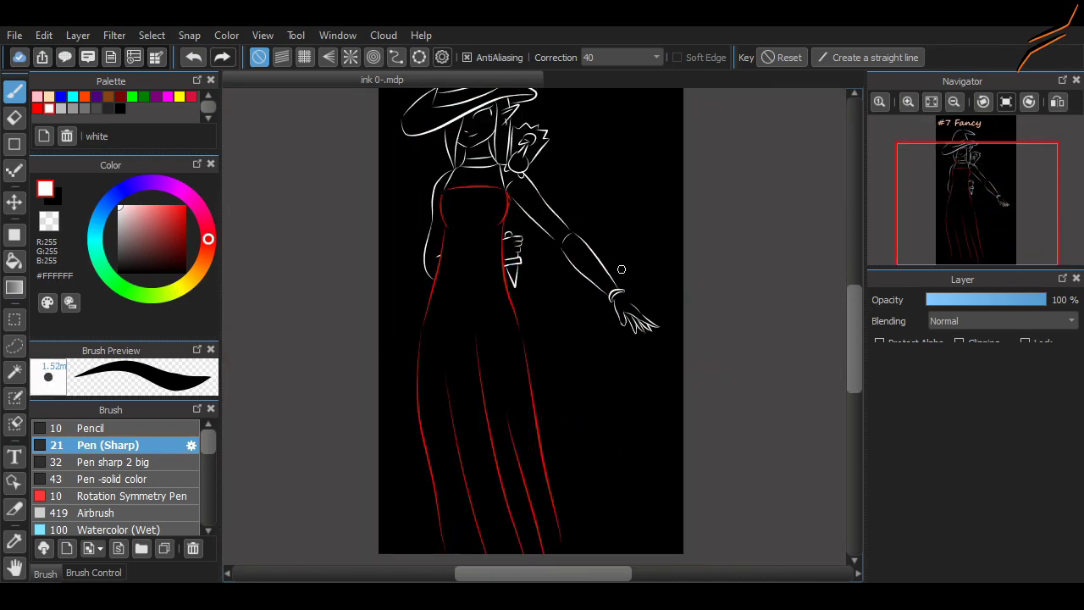
scroll(635, 314, "up", 5)
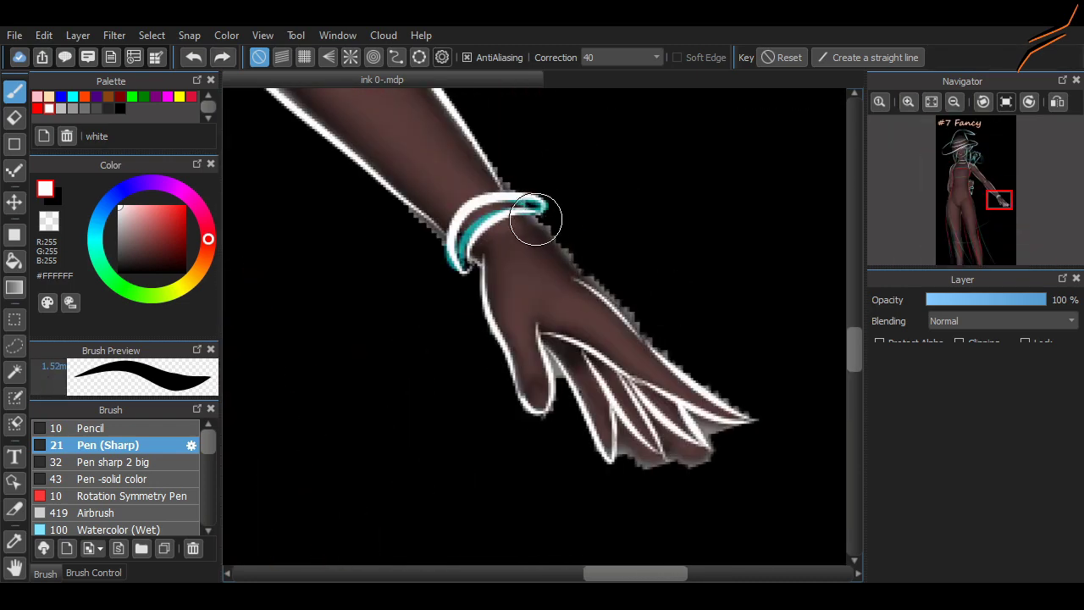
scroll(535, 220, "up", 1)
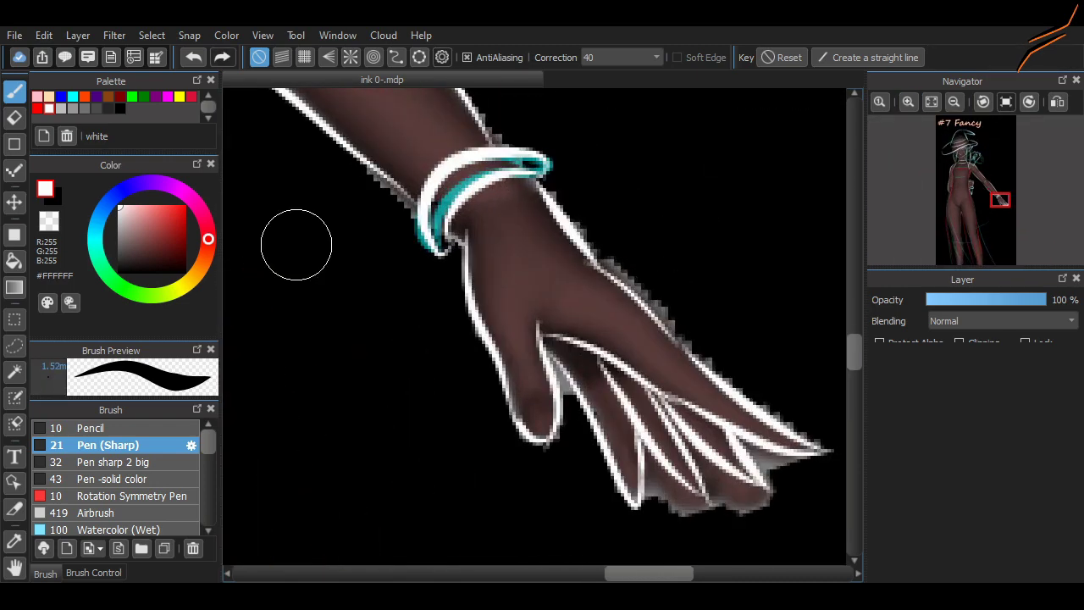
key("e")
key("b")
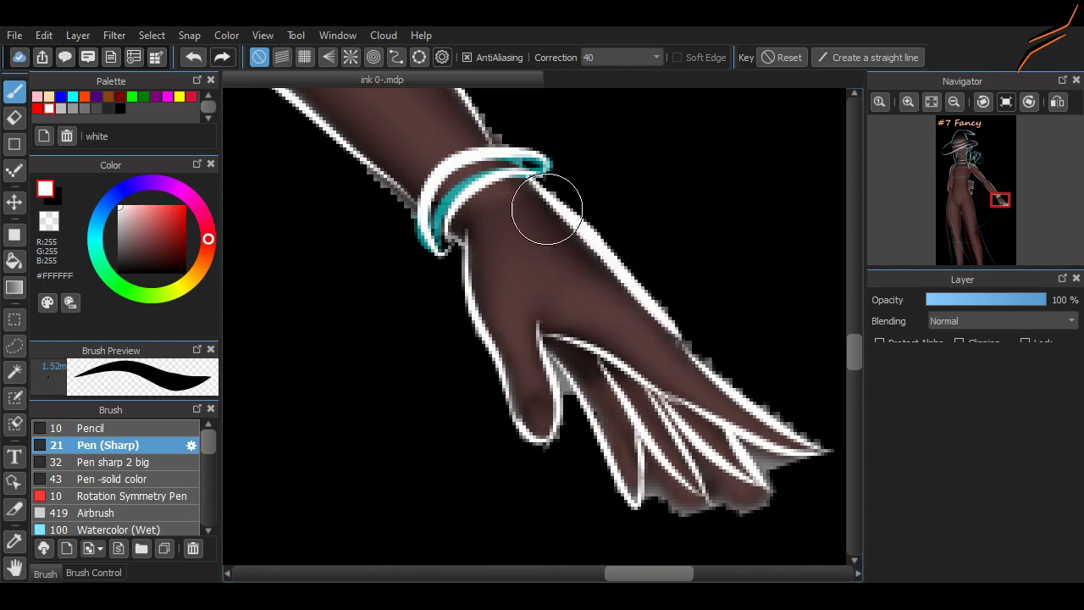
left_click_drag(543, 193, 673, 343)
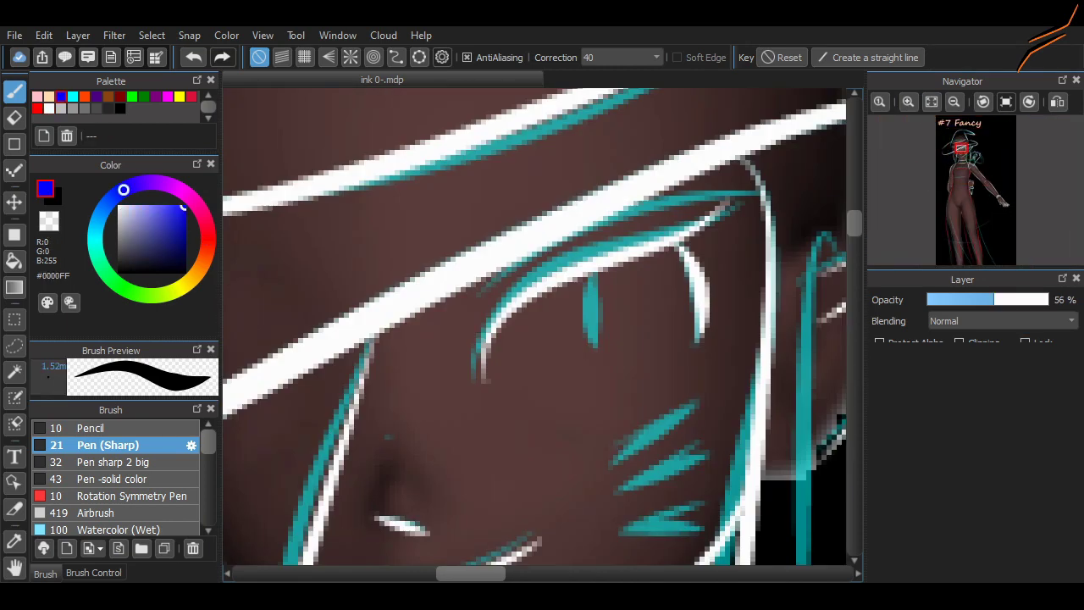
Sketch the visible eye's lower lid in blue, then draw a thin white iris with concentric snap and erase its part below the lid
left_click_drag(617, 355, 480, 388)
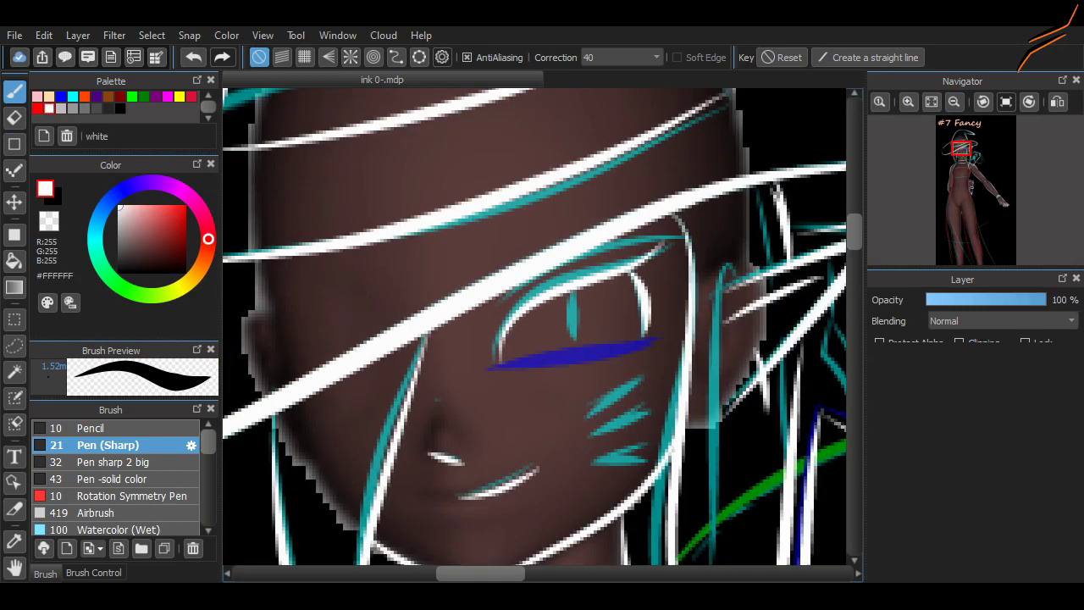
key("ctrl+0")
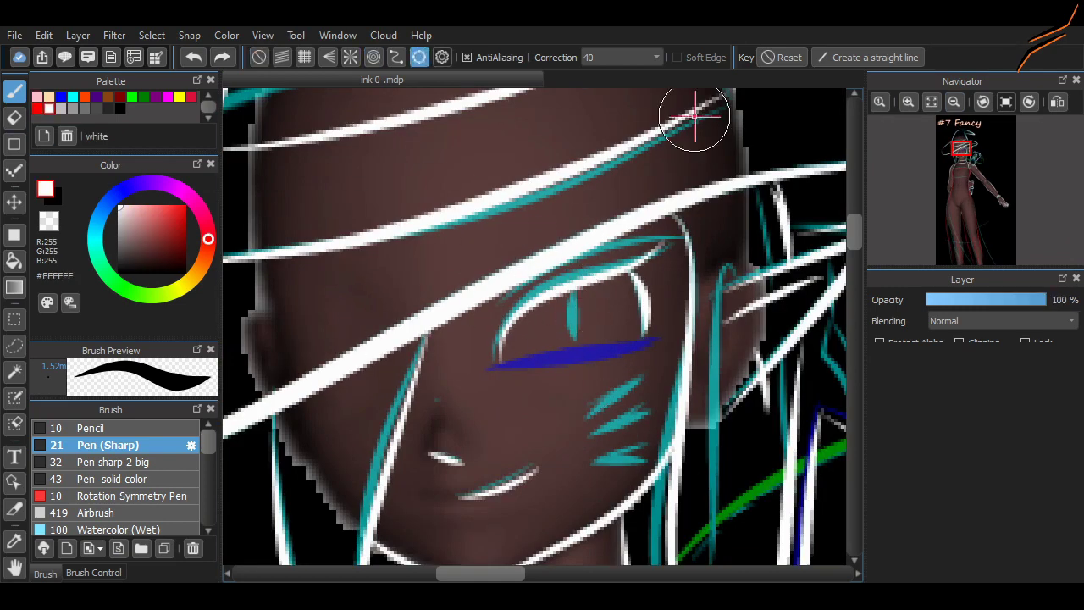
left_click(374, 57)
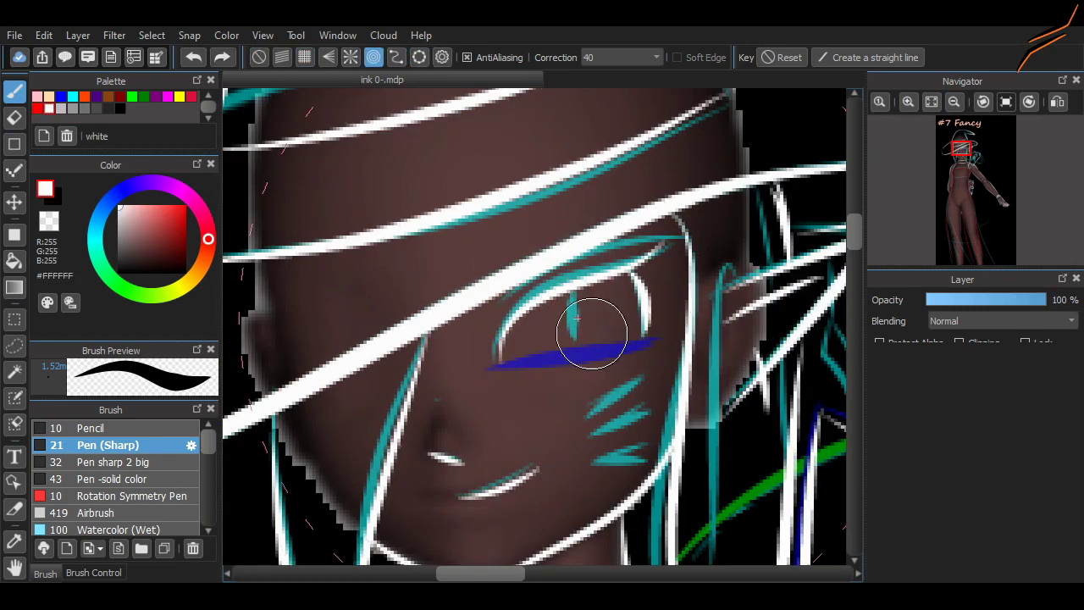
left_click_drag(566, 325, 581, 314)
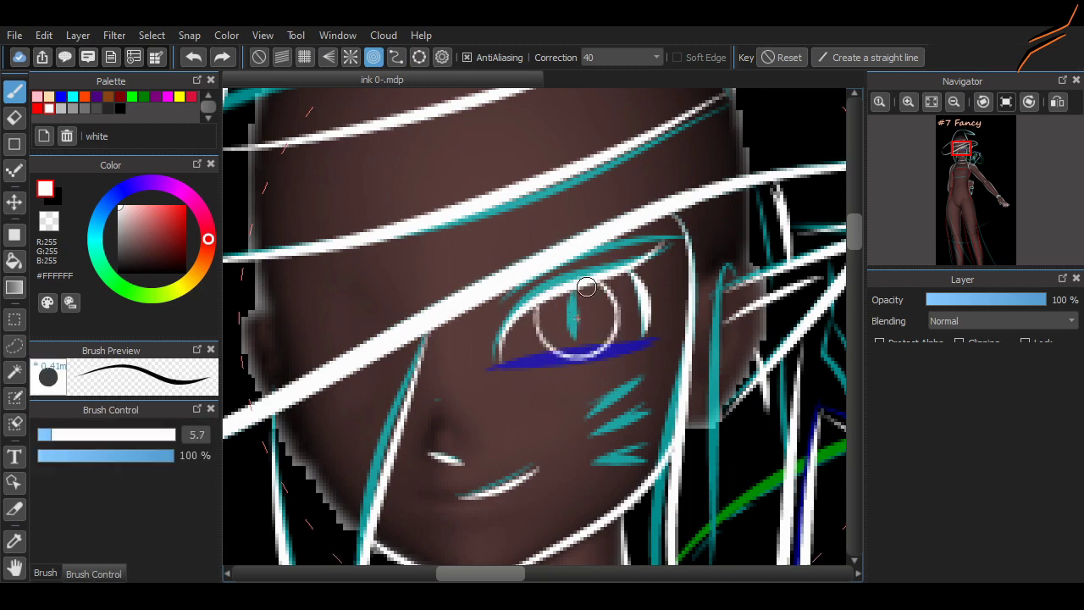
scroll(582, 314, "up", 2)
key("e")
left_click_drag(608, 366, 685, 348)
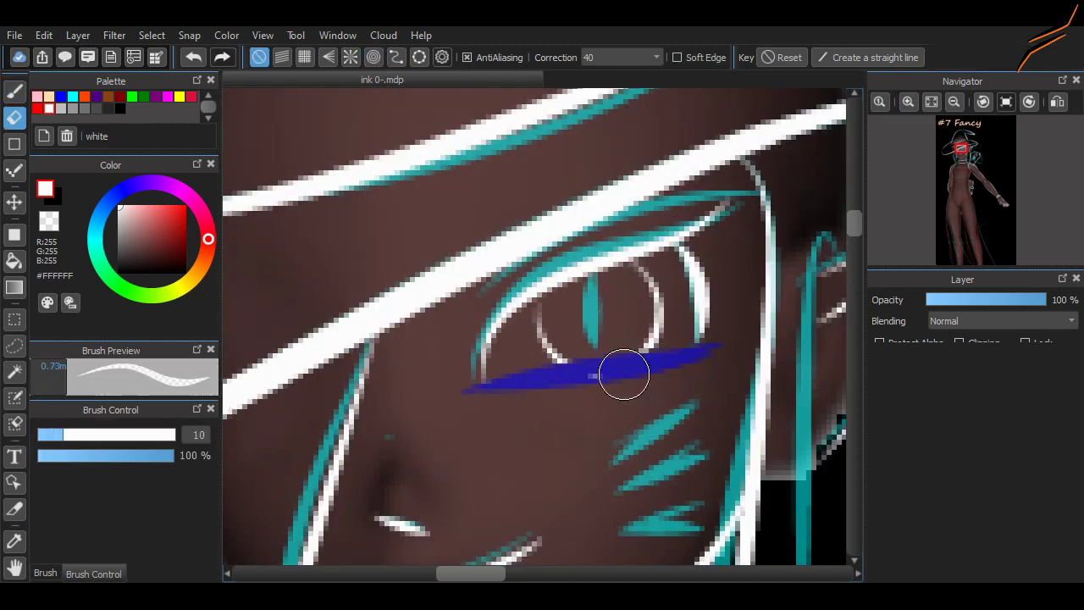
Try red pupil strokes inside the eye's iris with the pen
key("b")
left_click_drag(609, 360, 586, 282)
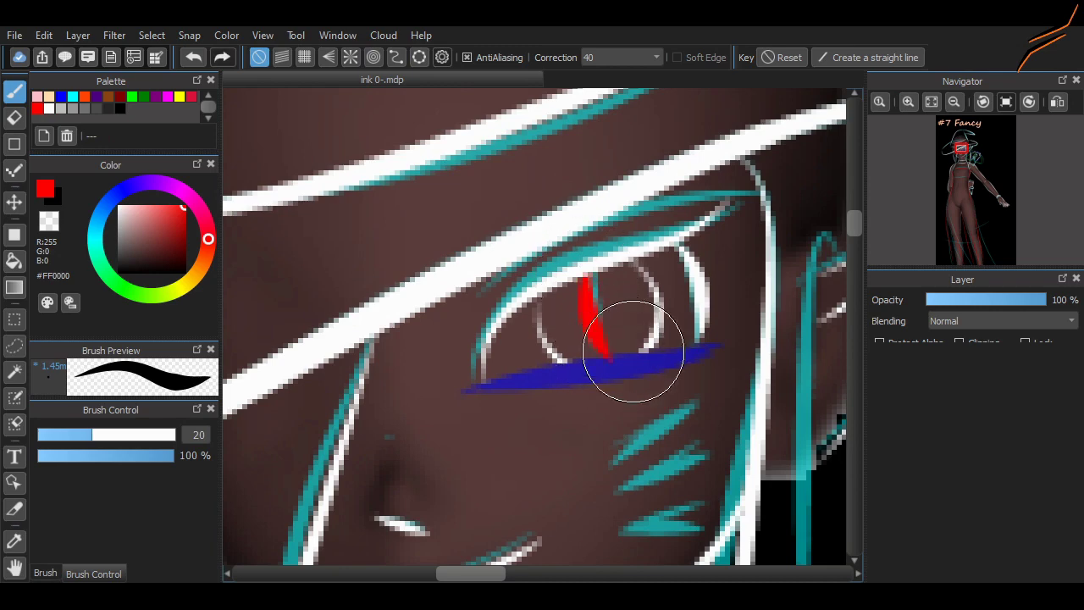
scroll(633, 351, "down", 2)
scroll(593, 212, "up", 2)
key("ctrl+z")
mouse_move(598, 207)
left_mouse_down()
mouse_move(610, 200)
mouse_move(591, 210)
mouse_move(599, 183)
left_mouse_up()
key("ctrl+z")
key("bracketleft")
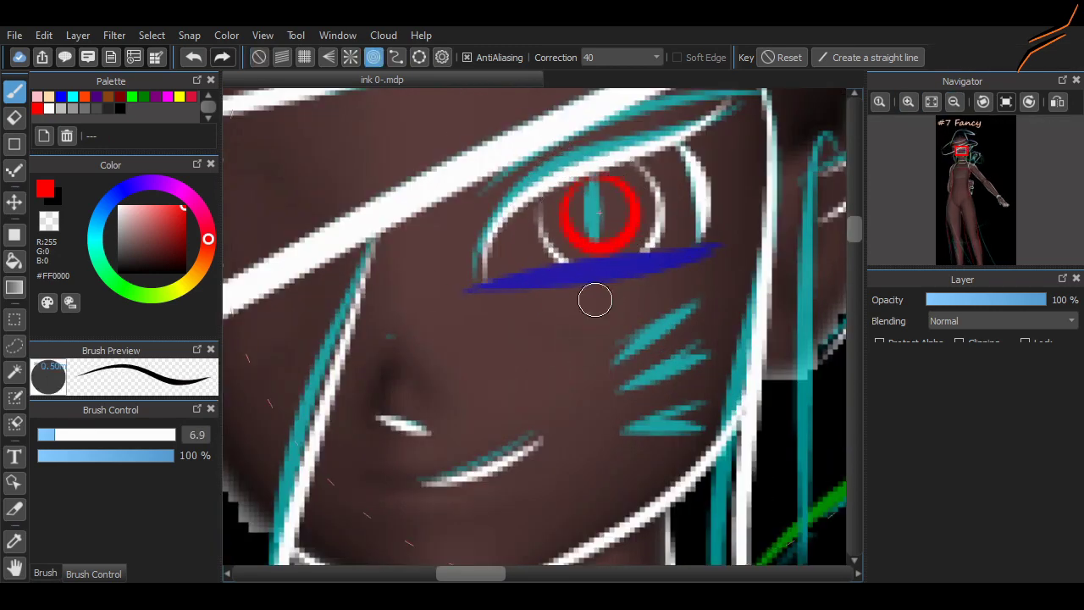
Draw a red ring inside the iris with concentric snap and fill it solid red
scroll(593, 203, "down", 2)
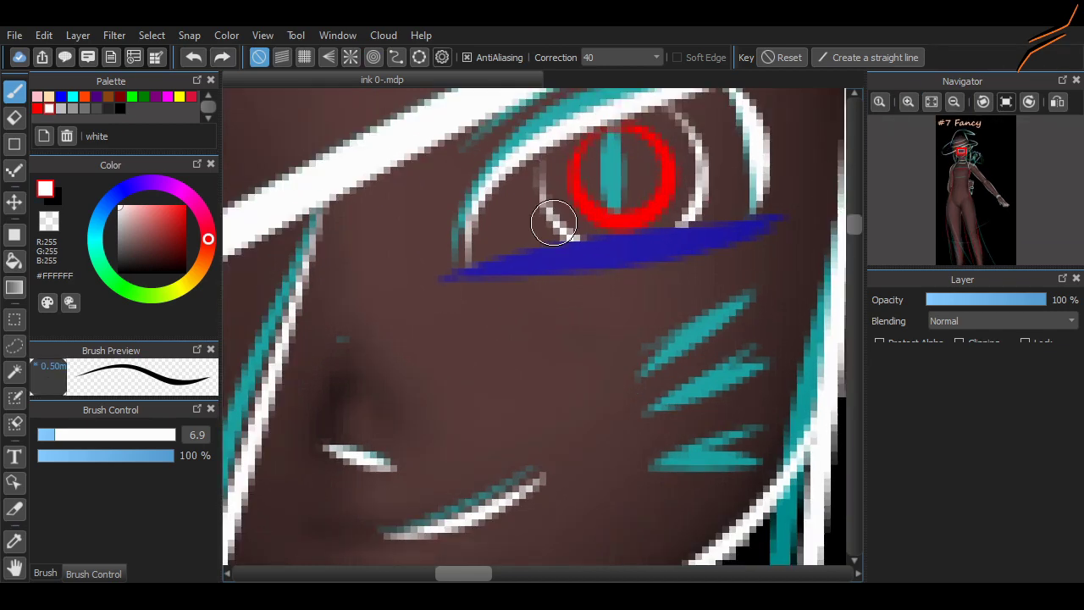
scroll(556, 223, "up", 2)
left_click(373, 57)
left_click(598, 242, "alt")
left_click_drag(593, 280, 639, 296)
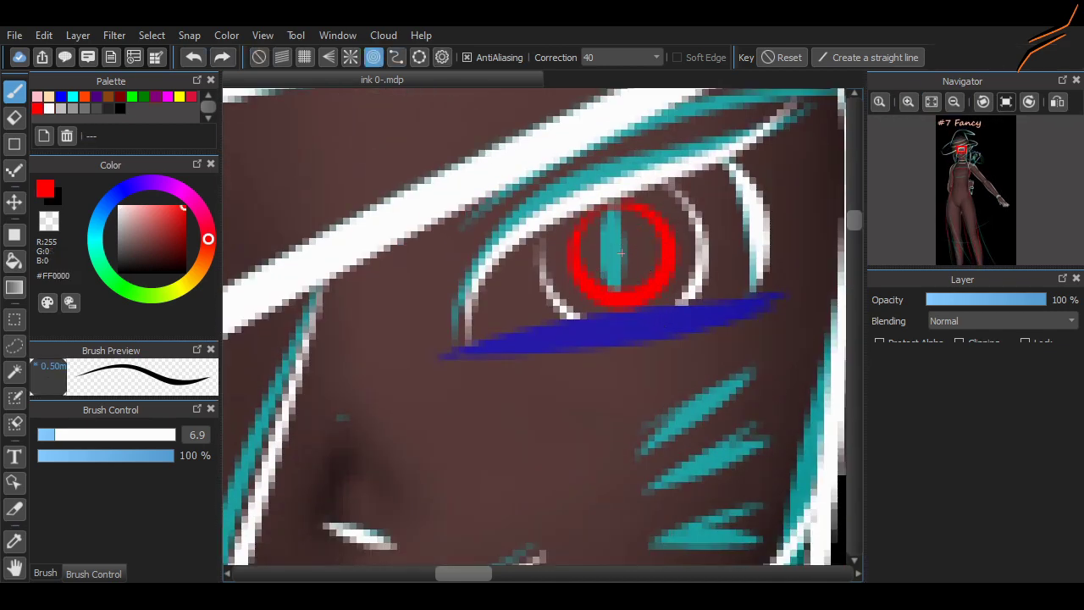
left_click(258, 57)
left_click(59, 435)
left_click(618, 255)
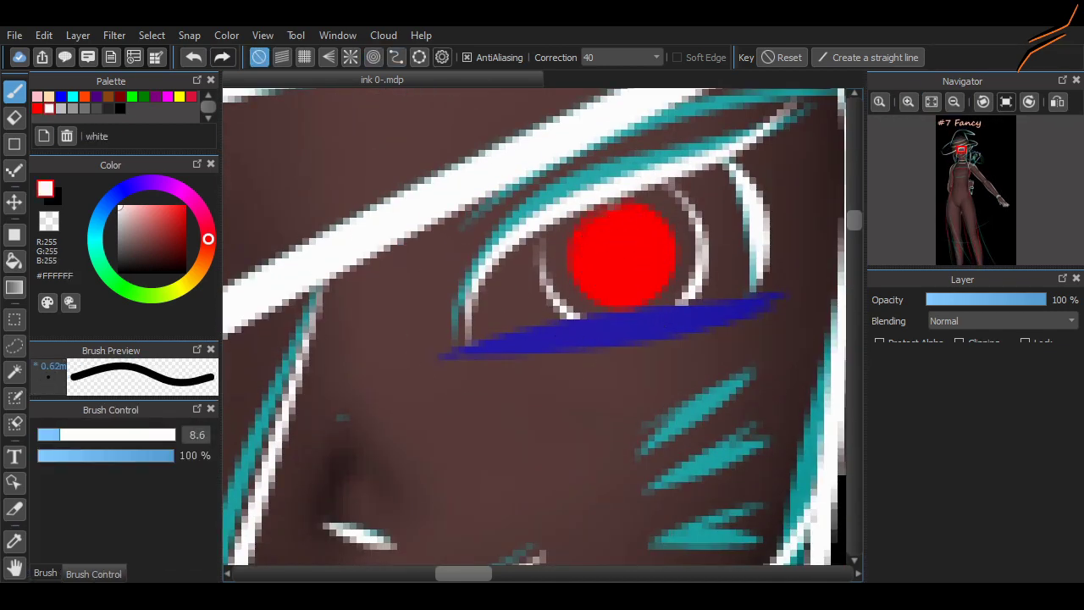
Undo the red pupil and the iris, and try a larger white iris circle crossing the lower lid
left_click(45, 574)
key("ctrl+z")
key("ctrl+z")
key("ctrl+z")
left_click_drag(533, 227, 537, 237)
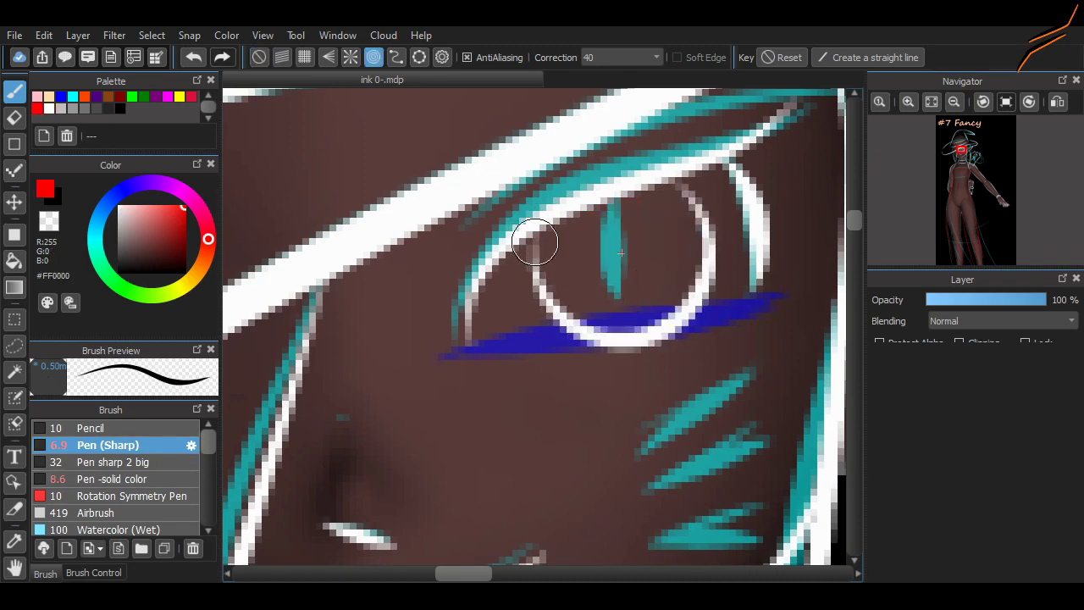
key("ctrl+z")
Draw the iris as a red circle trimmed below the lid line, and ink the lower eyelid with a thin white line
mouse_move(581, 203)
left_mouse_down()
mouse_move(635, 338)
mouse_move(584, 199)
left_mouse_up()
key("e")
mouse_move(556, 336)
left_mouse_down()
mouse_move(762, 290)
mouse_move(480, 382)
left_mouse_up()
scroll(480, 390, "up", 3)
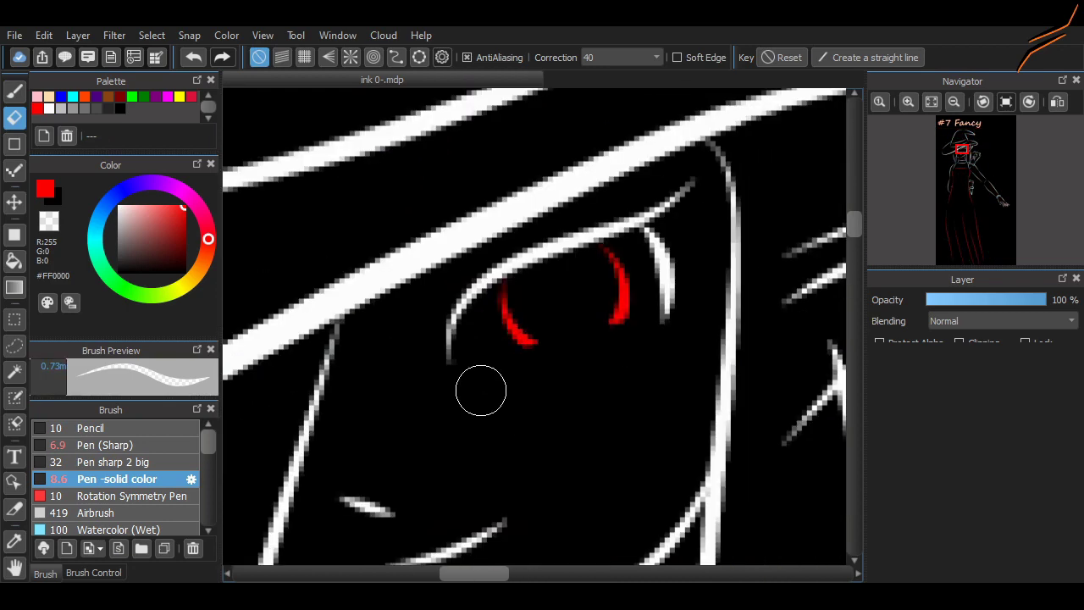
key("b")
left_click_drag(441, 382, 659, 314)
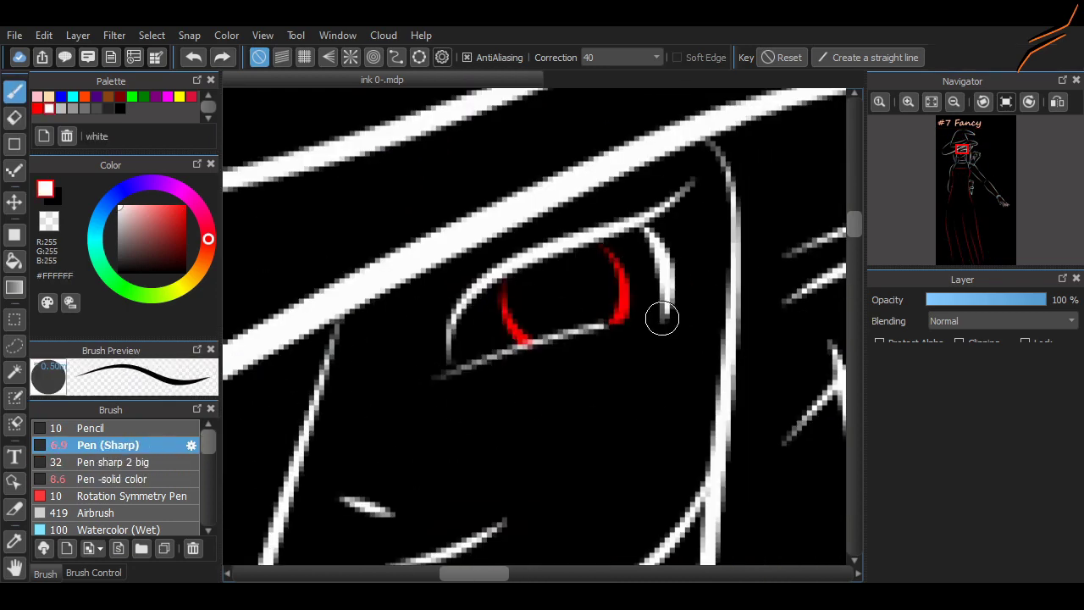
Paint a white oval pupil and a small white highlight near the iris's upper edge
scroll(818, 311, "down", 3)
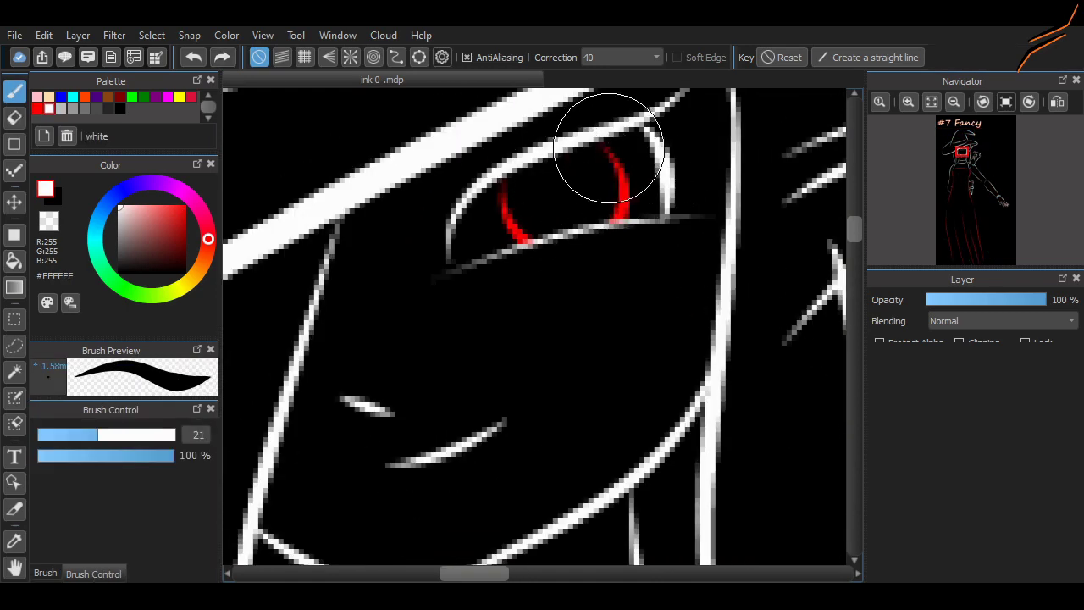
left_click(605, 156)
mouse_move(559, 233)
left_mouse_down()
mouse_move(559, 165)
mouse_move(566, 212)
left_mouse_up()
Try red marks on the cheek using radial snap
left_click(38, 108)
left_click_drag(603, 385, 651, 396)
left_click(351, 56)
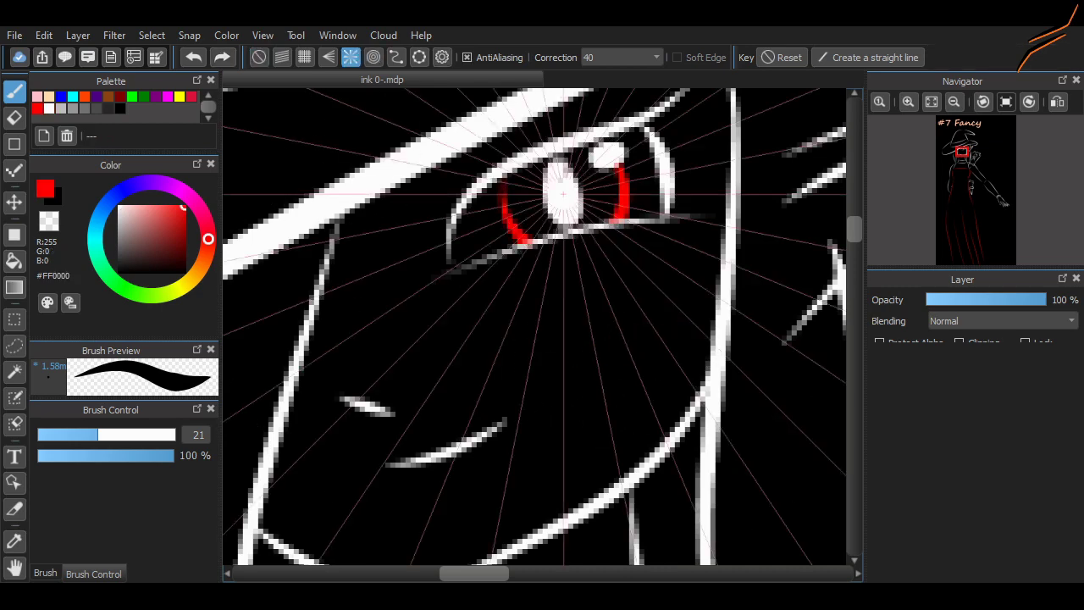
mouse_move(581, 229)
left_mouse_down()
mouse_move(460, 243)
mouse_move(557, 377)
mouse_move(653, 347)
left_mouse_up()
key("ctrl+z")
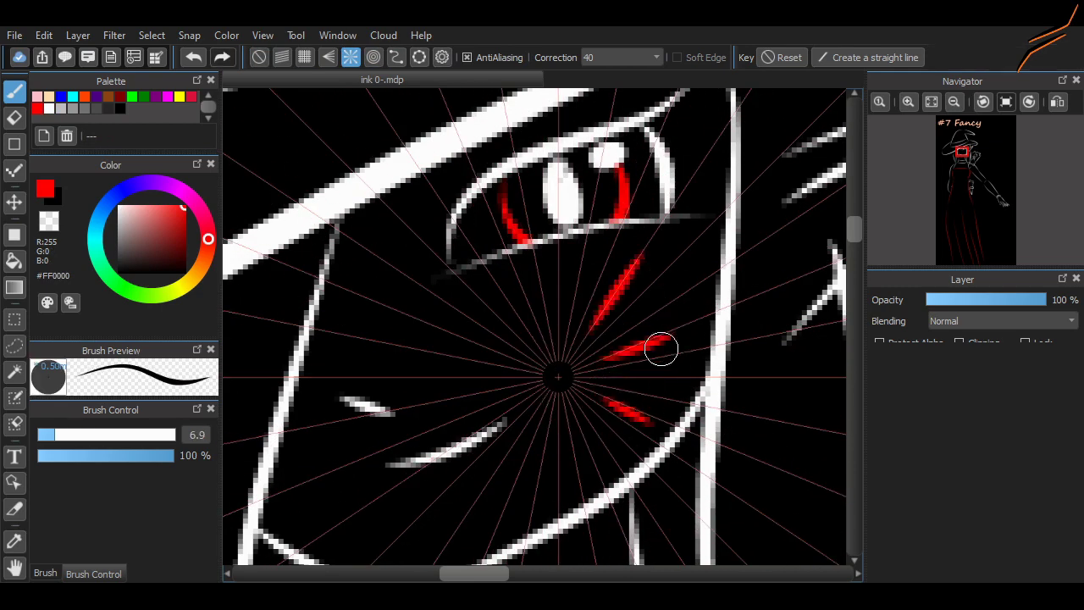
key("ctrl+z")
Centre the radial snap at the corner of the mouth and draw three red cheek marks radiating from it
mouse_move(557, 377)
left_mouse_down()
mouse_move(407, 276)
mouse_move(503, 415)
left_mouse_up()
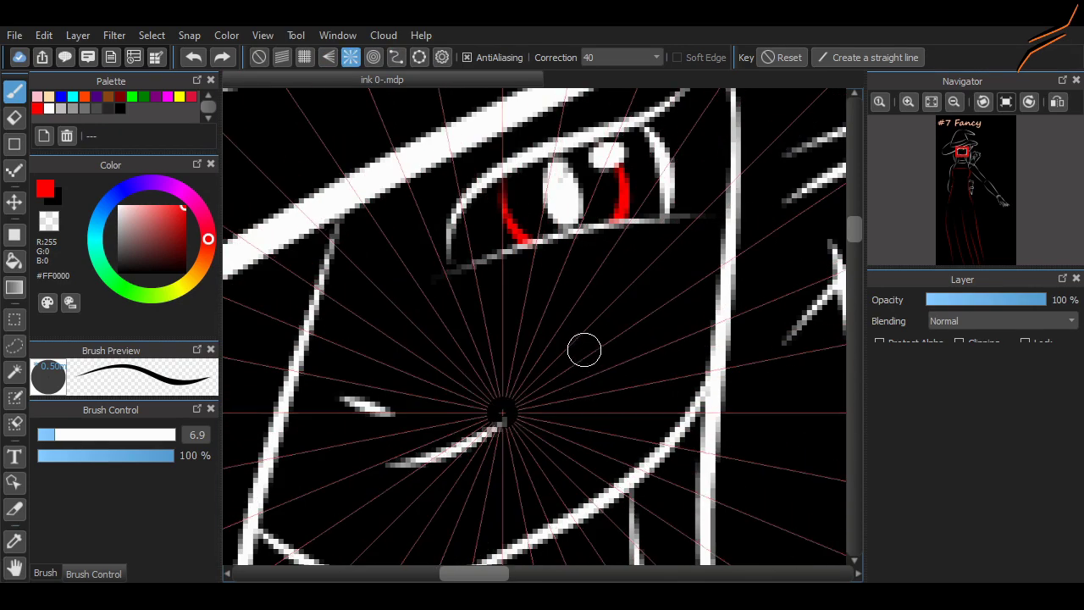
left_click_drag(584, 348, 665, 241)
key("ctrl+z")
left_click_drag(576, 398, 660, 386)
left_click_drag(564, 366, 648, 320)
left_click_drag(555, 349, 579, 328)
left_click(259, 57)
scroll(533, 326, "down", 4)
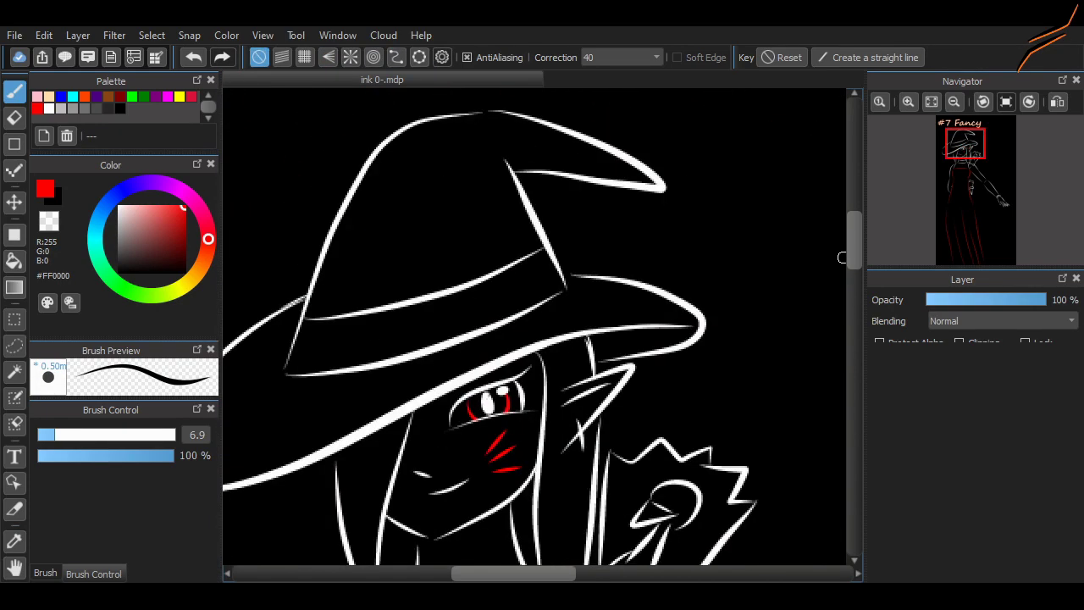
scroll(534, 327, "down", 5)
scroll(534, 326, "up", 3)
scroll(509, 237, "up", 5)
Undo the radial cheek marks and try freehand red marks with snapping off and a thicker pen
key("ctrl+z")
key("ctrl+z")
left_click_drag(576, 348, 652, 317)
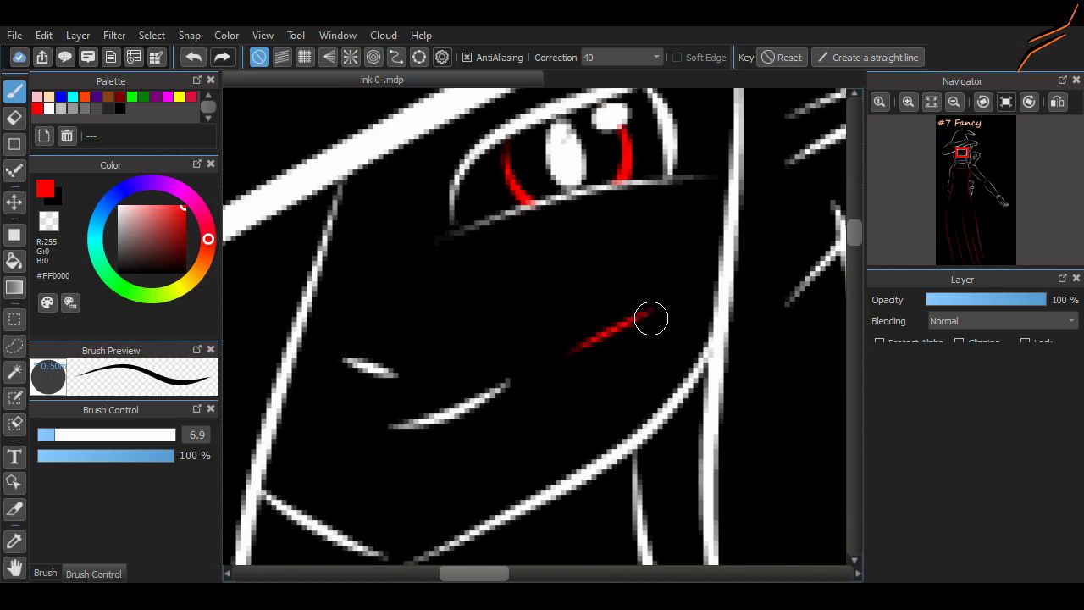
key("bracketright")
left_click_drag(564, 348, 686, 298)
left_click_drag(559, 326, 643, 254)
key("ctrl+z")
key("ctrl+z")
left_click_drag(564, 360, 597, 428)
key("ctrl+z")
Draw three short parallel red marks slanting down across the cheek toward the jawline
left_click_drag(631, 313, 699, 356)
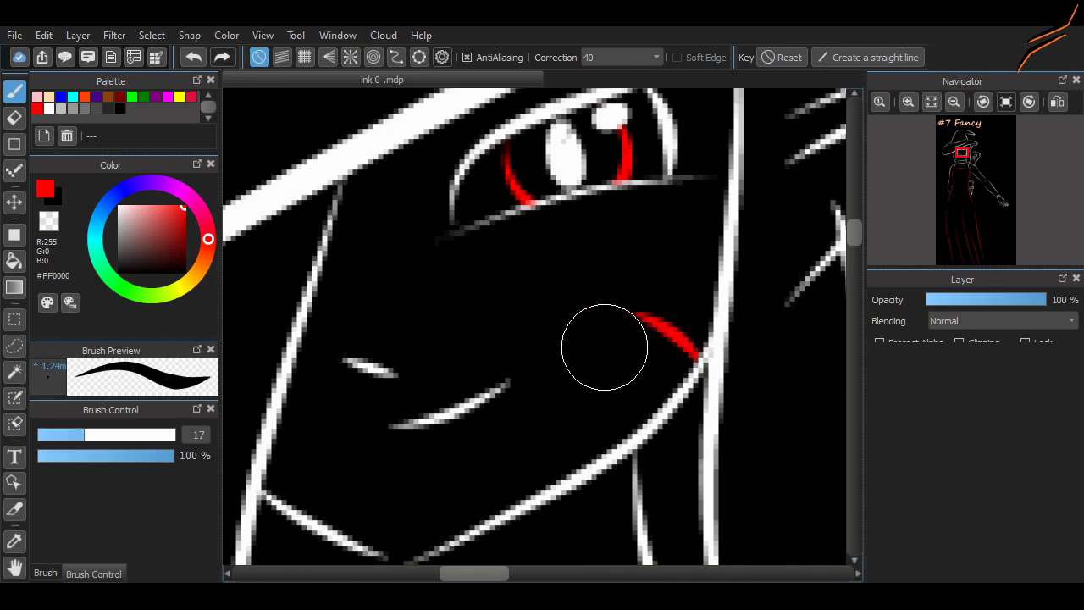
left_click_drag(597, 347, 667, 402)
left_click_drag(567, 390, 627, 439)
Paint the eyes of the bird perched on the shoulder in red
scroll(632, 454, "down", 4)
scroll(543, 322, "down", 3)
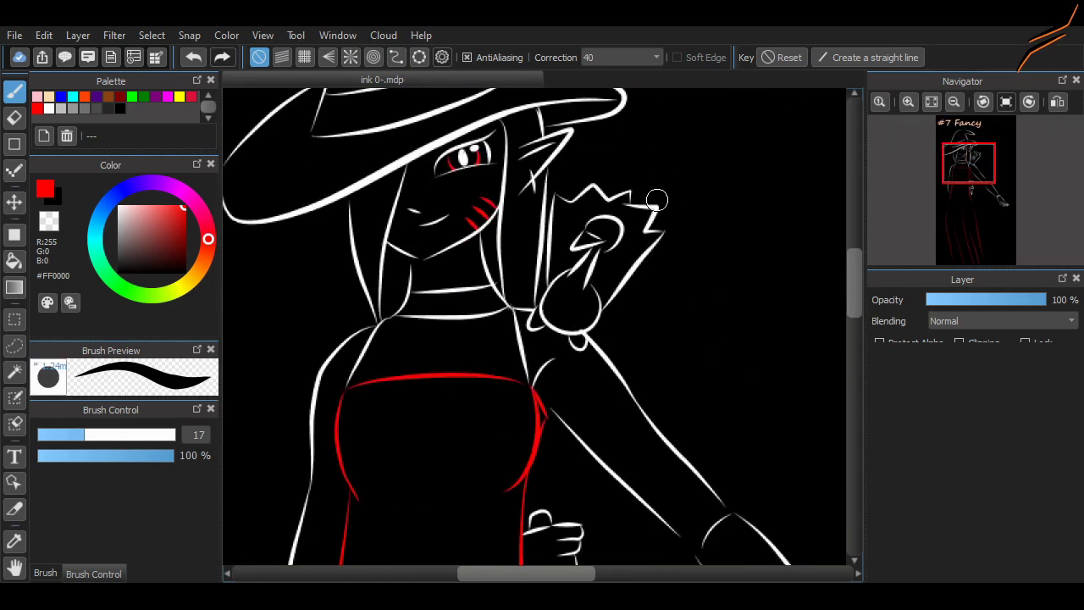
scroll(509, 255, "up", 5)
left_click_drag(501, 303, 546, 290)
Draw a wavy red blood trickle down the held dagger's blade with drops falling below its tip
scroll(542, 273, "down", 3)
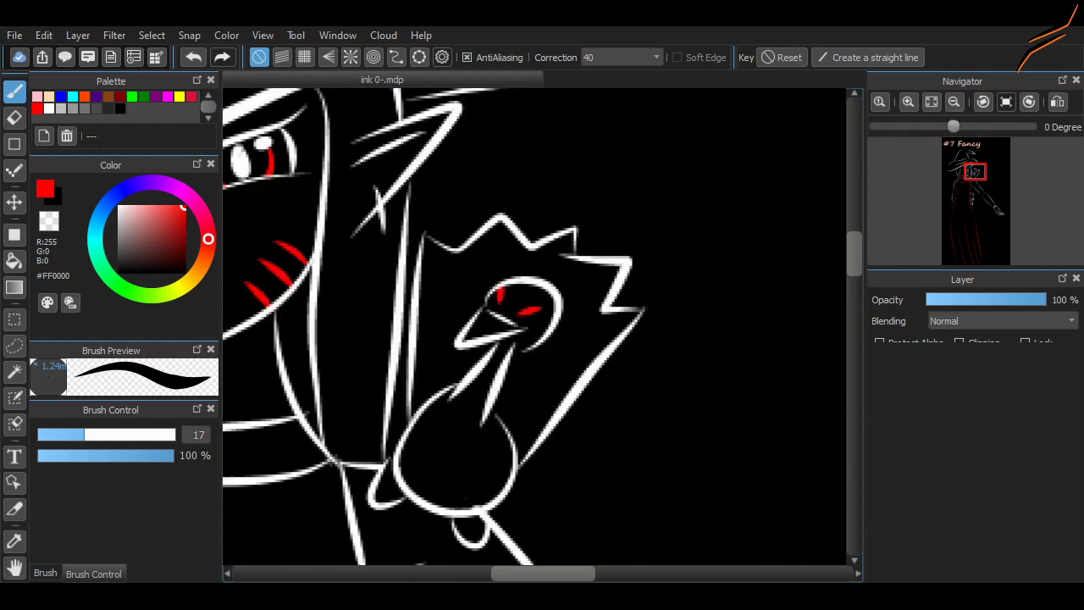
scroll(483, 279, "up", 4)
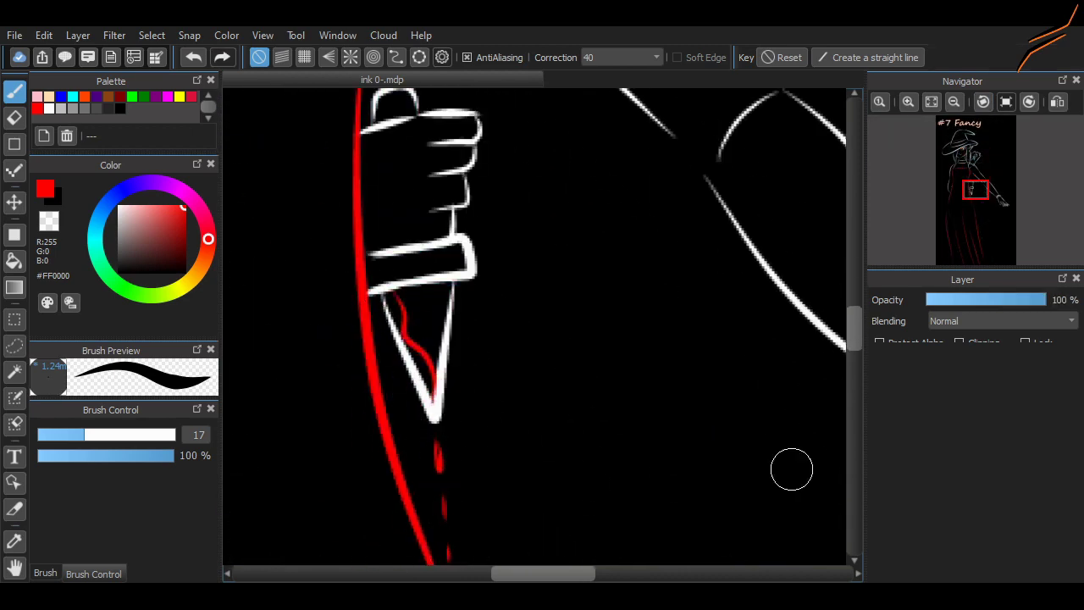
Undo the blood trickle on the dagger's blade and redraw it as a thicker wavy red line
key("ctrl+z")
key("ctrl+z")
key("ctrl+y")
key("ctrl+y")
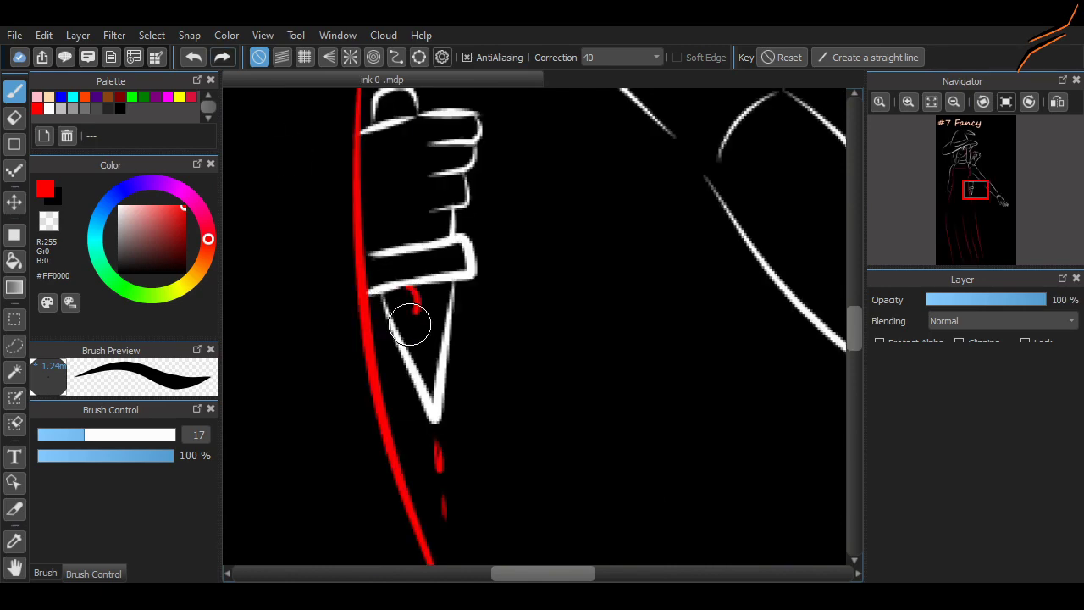
scroll(472, 505, "down", 5)
scroll(511, 286, "up", 4)
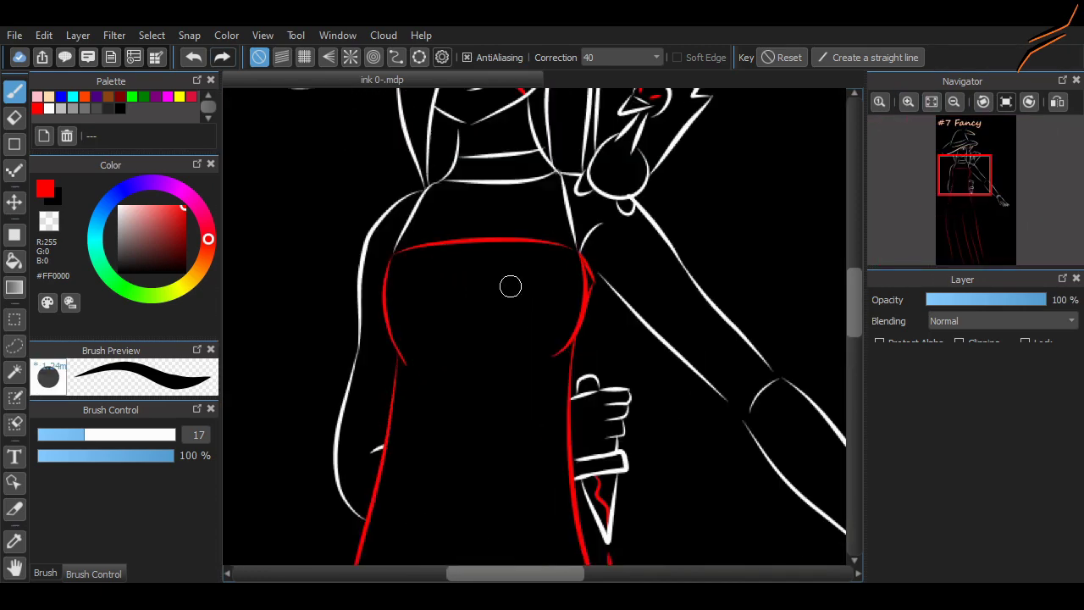
Draw a red diamond-shaped earring hanging below the elf ear
left_click_drag(511, 286, 510, 472)
scroll(707, 424, "down", 4)
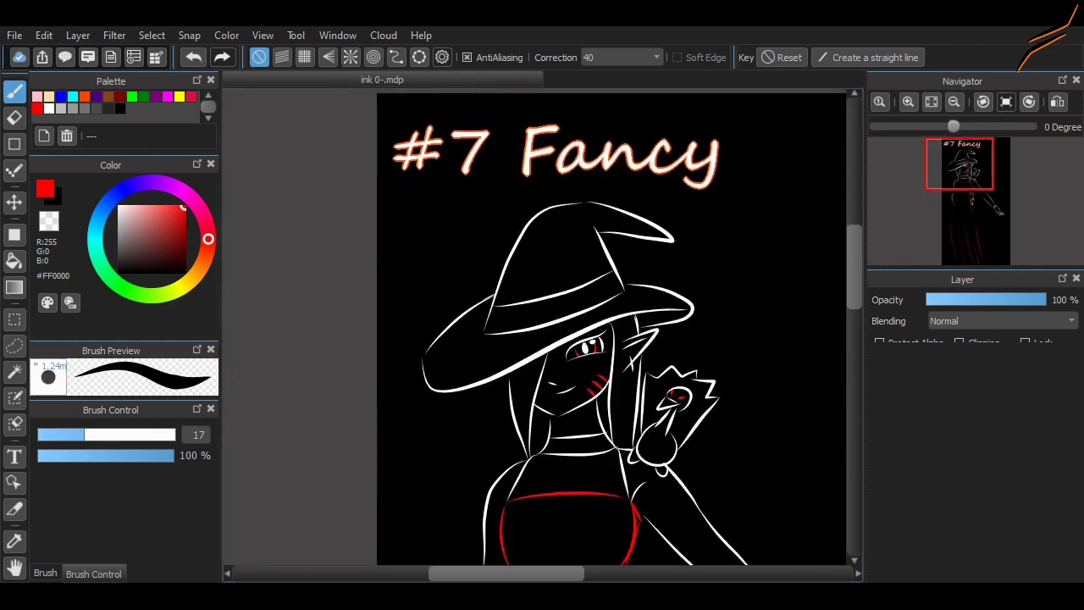
scroll(637, 339, "up", 4)
scroll(637, 338, "up", 4)
mouse_move(545, 391)
left_mouse_down()
mouse_move(570, 332)
mouse_move(528, 370)
left_mouse_up()
scroll(551, 381, "down", 4)
scroll(500, 119, "up", 4)
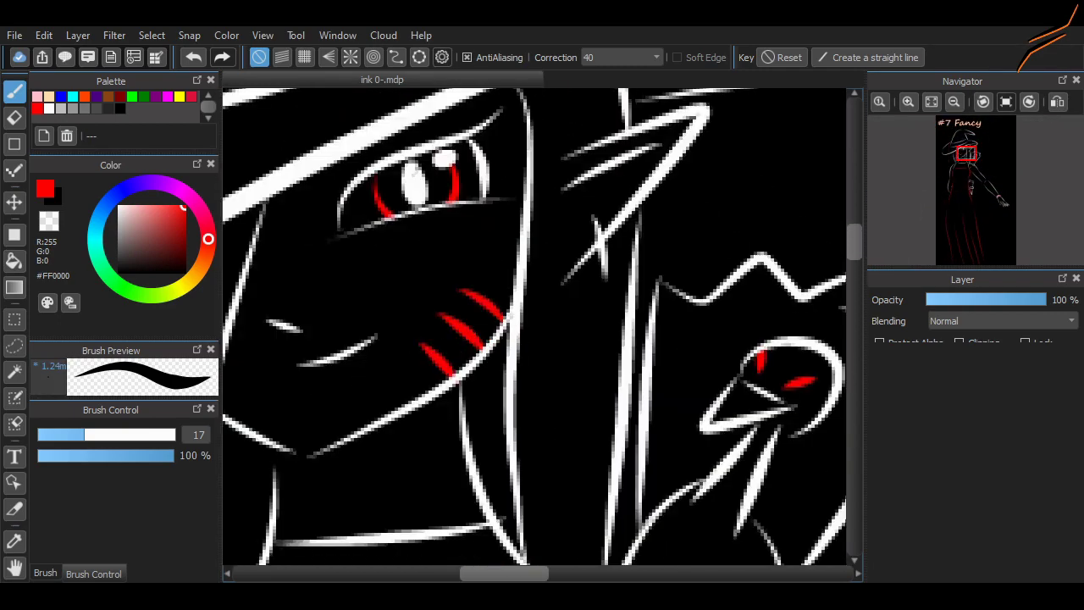
left_click_drag(611, 278, 615, 343)
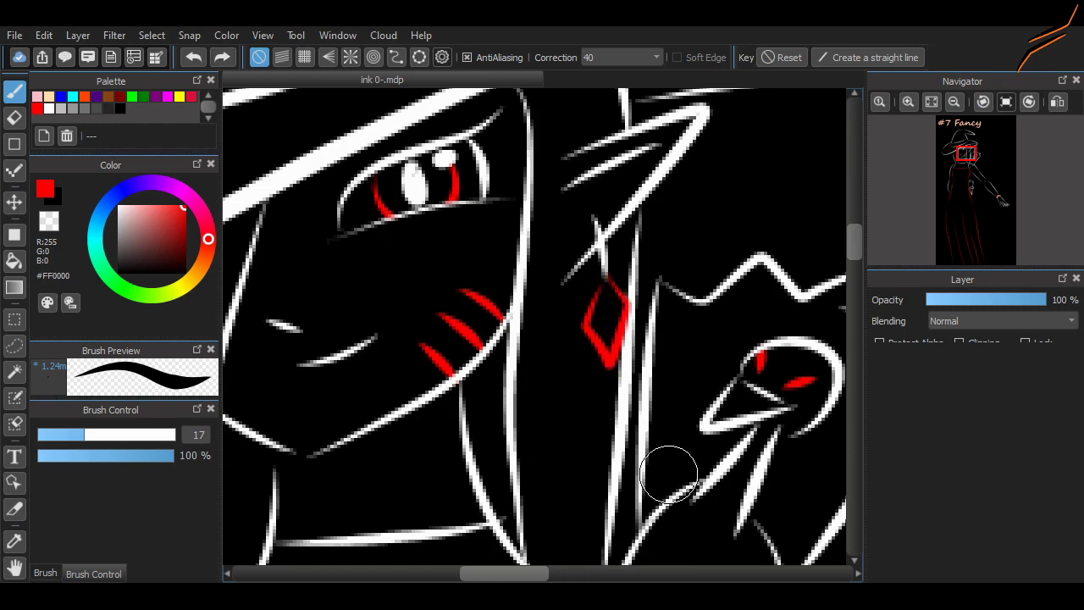
Draw a white hair strand in front of the elf ear and close the gap in the chin line
scroll(576, 517, "down", 5)
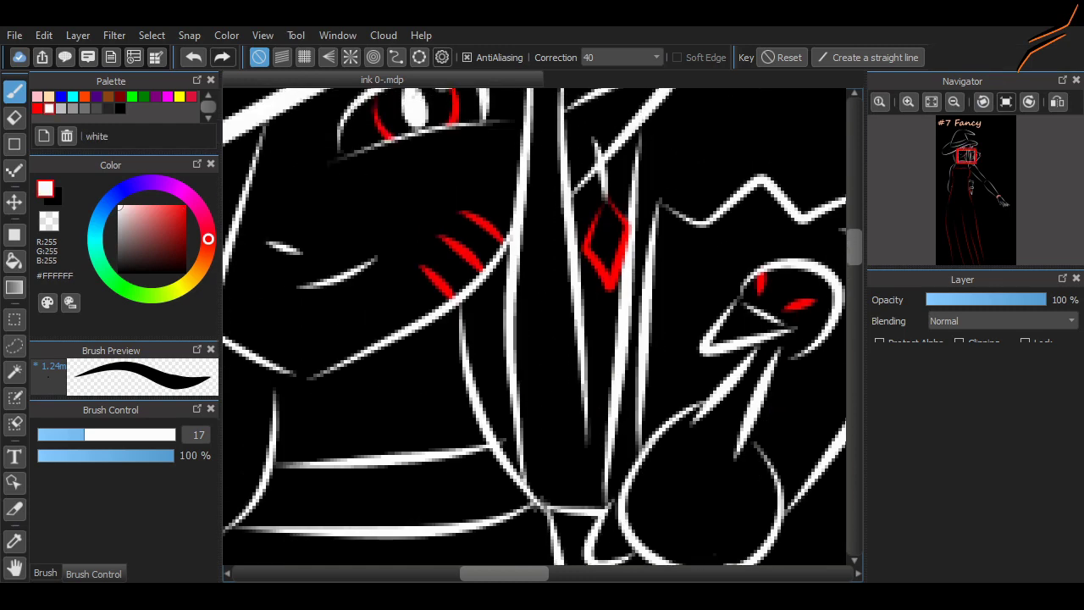
scroll(566, 501, "up", 3)
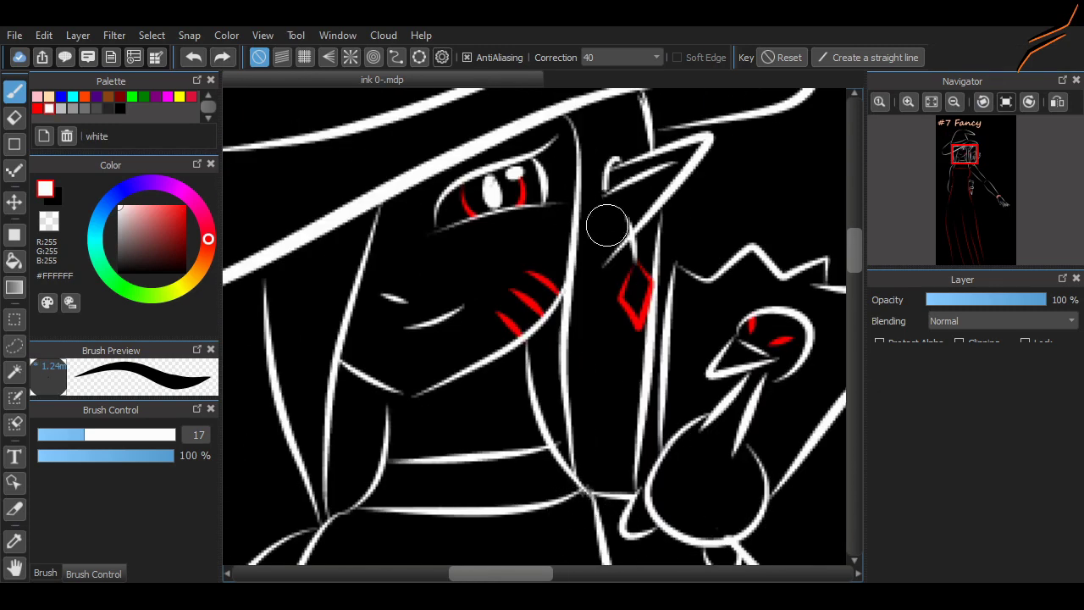
key("e")
scroll(533, 360, "up", 1)
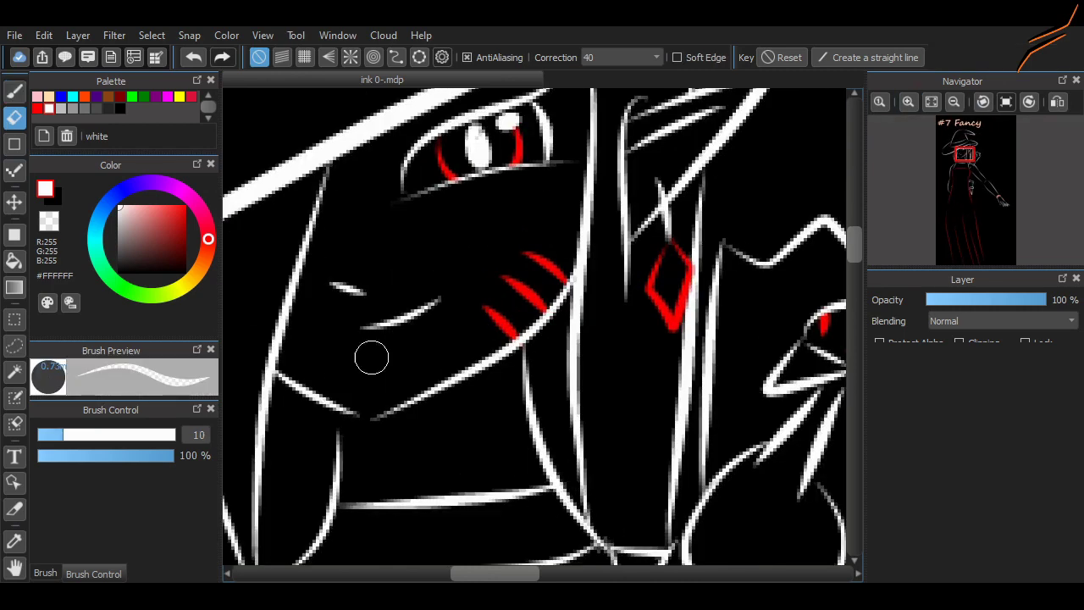
key("b")
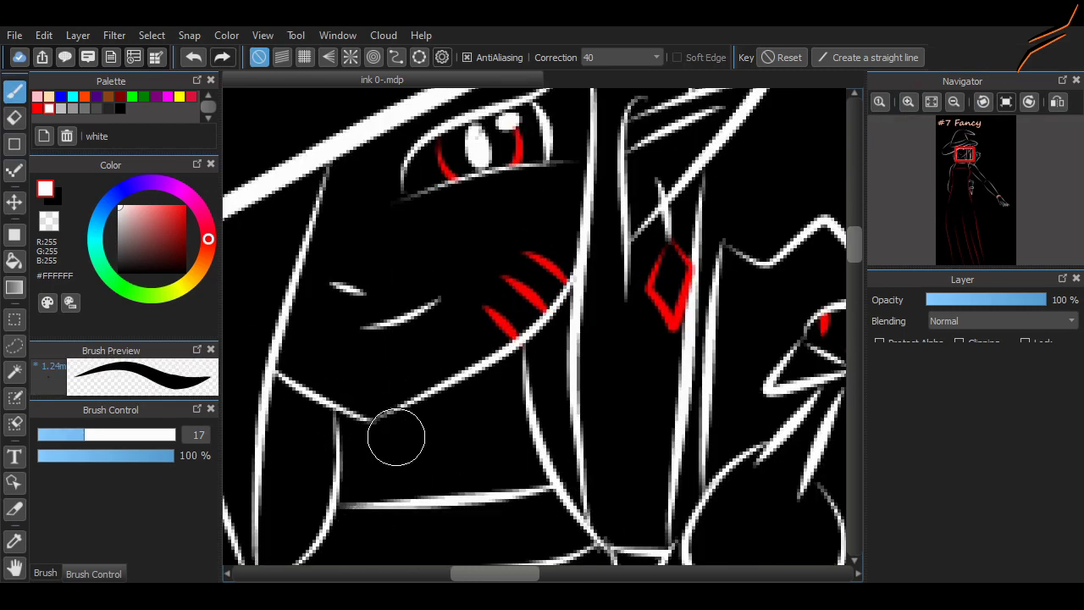
Check the inked figure from the face down over the dress and the outstretched hand
scroll(395, 437, "down", 2)
scroll(448, 393, "up", 2)
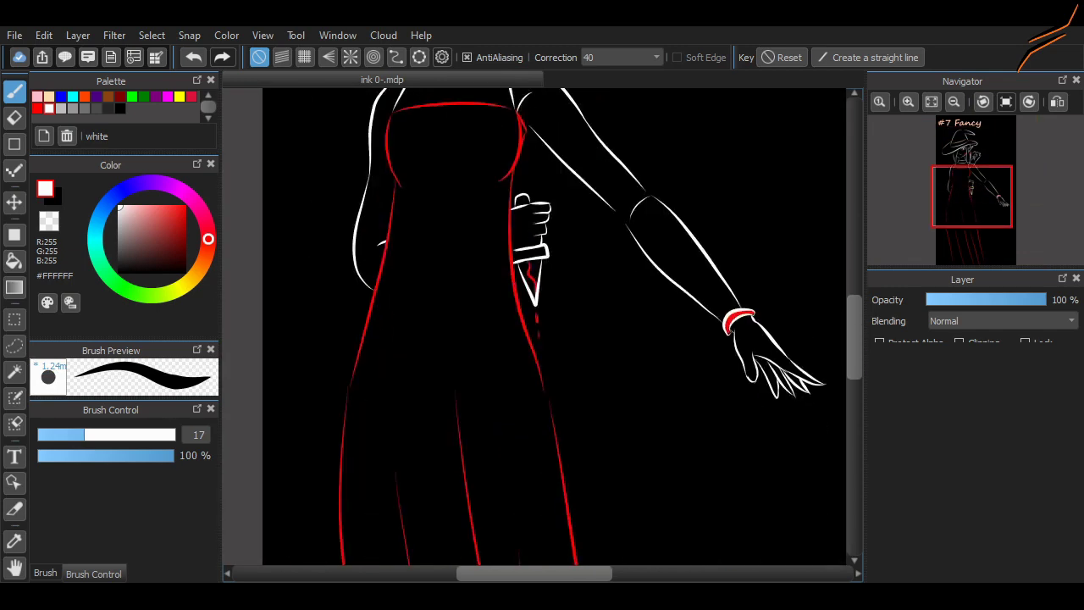
scroll(555, 326, "down", 3)
scroll(555, 326, "up", 6)
scroll(843, 275, "down", 3)
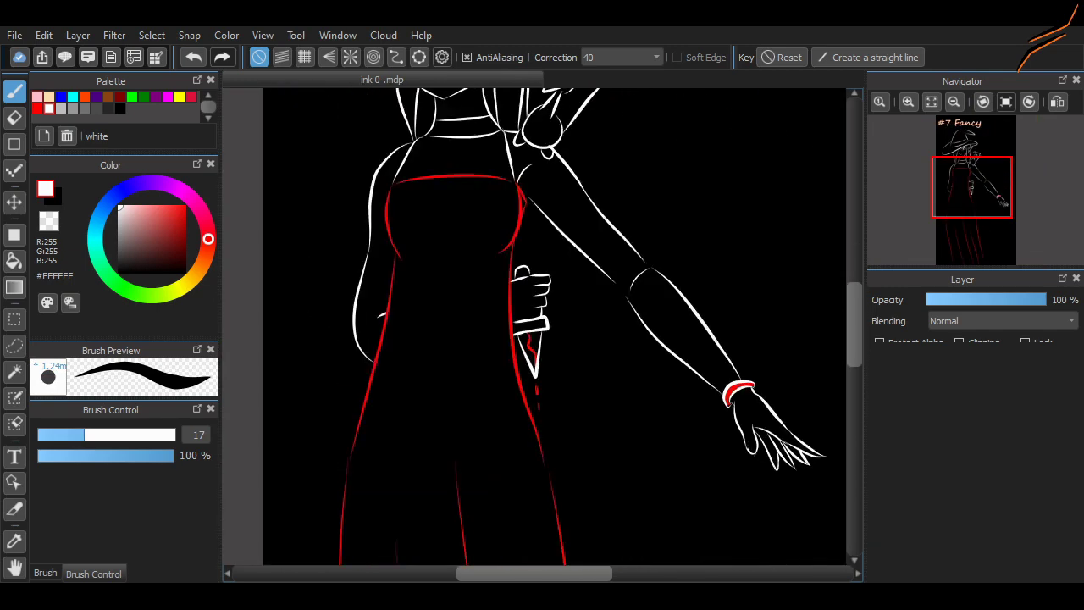
scroll(843, 275, "up", 3)
scroll(813, 536, "up", 2)
scroll(118, 474, "down", 5)
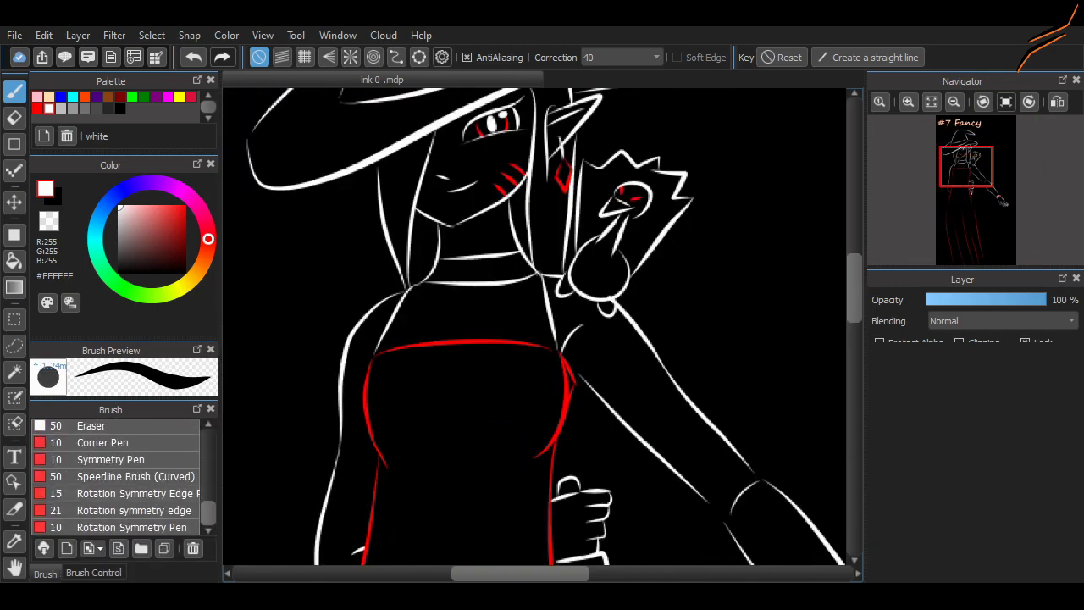
Try white hatching marks on the front of the dress with the Speedline Brush (Curved)
left_click(102, 442)
left_click(119, 476)
scroll(452, 440, "up", 2)
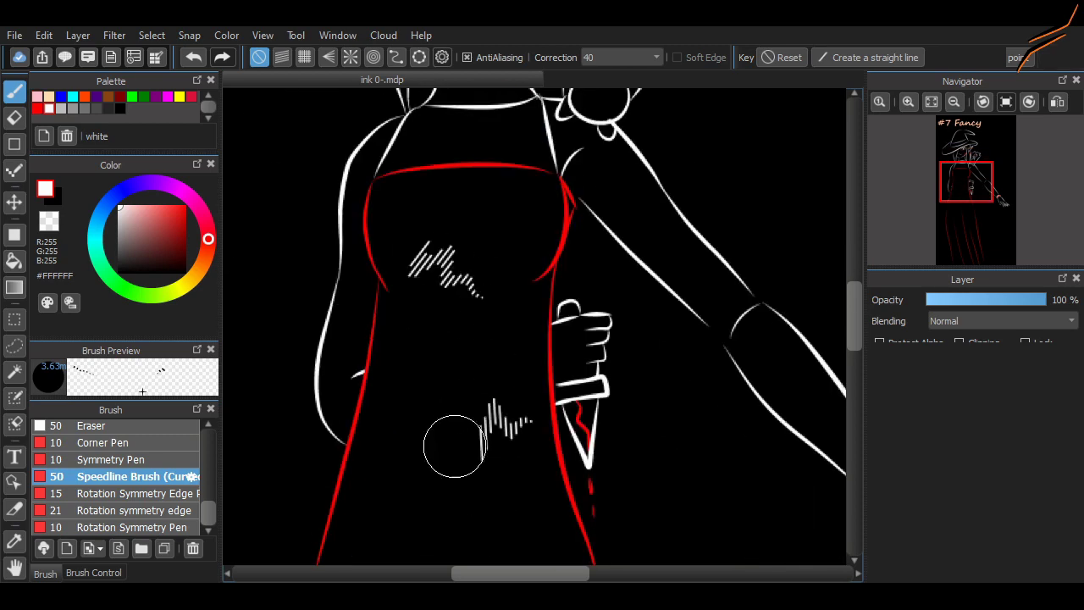
left_click_drag(490, 257, 538, 185)
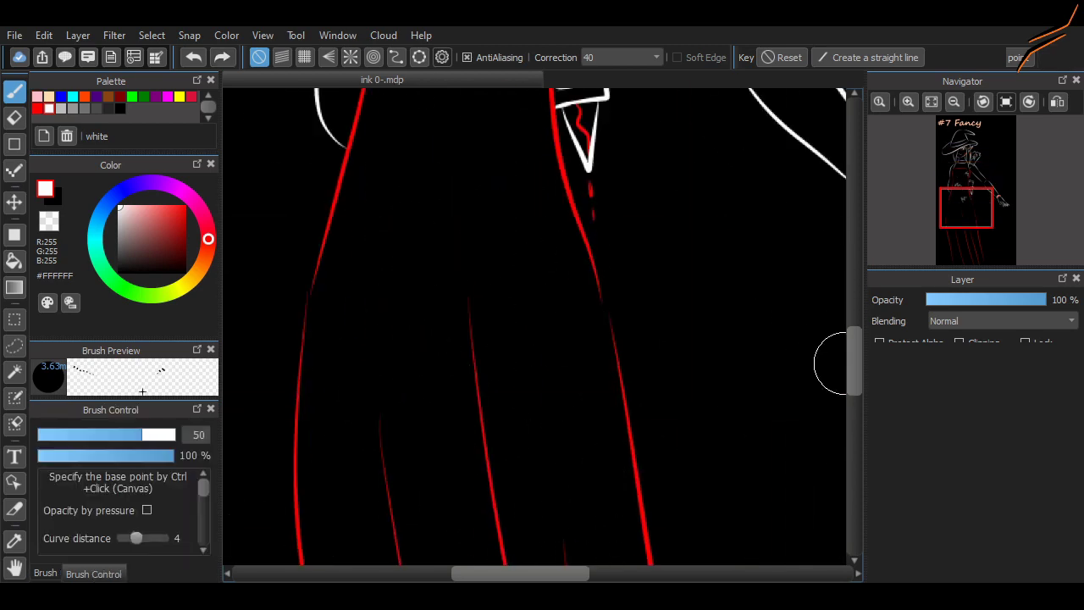
scroll(835, 363, "down", 2)
left_click_drag(466, 275, 513, 360)
key("ctrl+z")
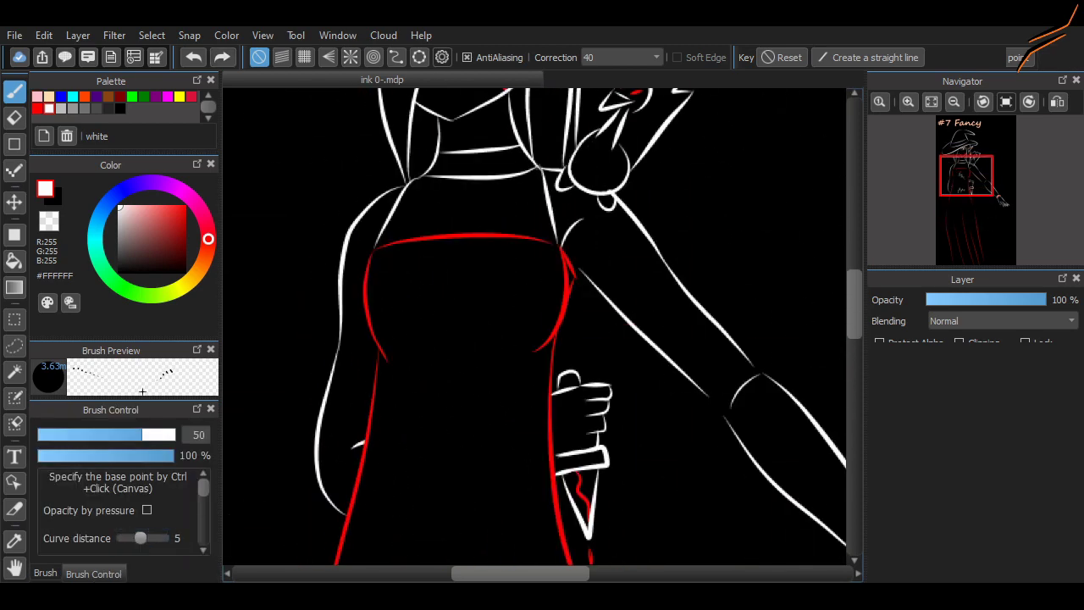
Try long speedline hatching down the dress with a curve distance of 5 and repositioned base points
left_click(455, 307, "ctrl")
left_click_drag(483, 309, 542, 279)
left_click_drag(597, 250, 682, 199)
key("ctrl+z")
key("ctrl+z")
left_click(525, 271, "ctrl")
mouse_move(474, 279)
left_mouse_down()
mouse_move(444, 381)
mouse_move(475, 441)
mouse_move(593, 521)
left_mouse_up()
scroll(525, 381, "down", 3)
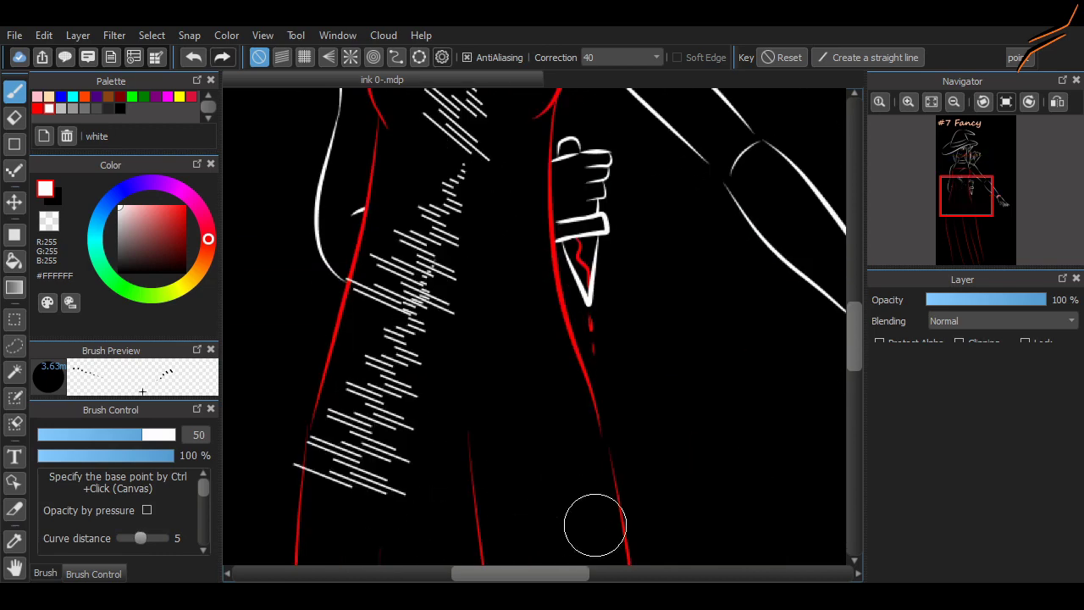
Undo the long hatching and try short speedline marks along the dress's neckline and waist edges
key("ctrl+z")
scroll(593, 424, "up", 2)
key("ctrl+z")
key("ctrl+z")
left_click_drag(381, 199, 428, 182)
left_click_drag(360, 343, 440, 293)
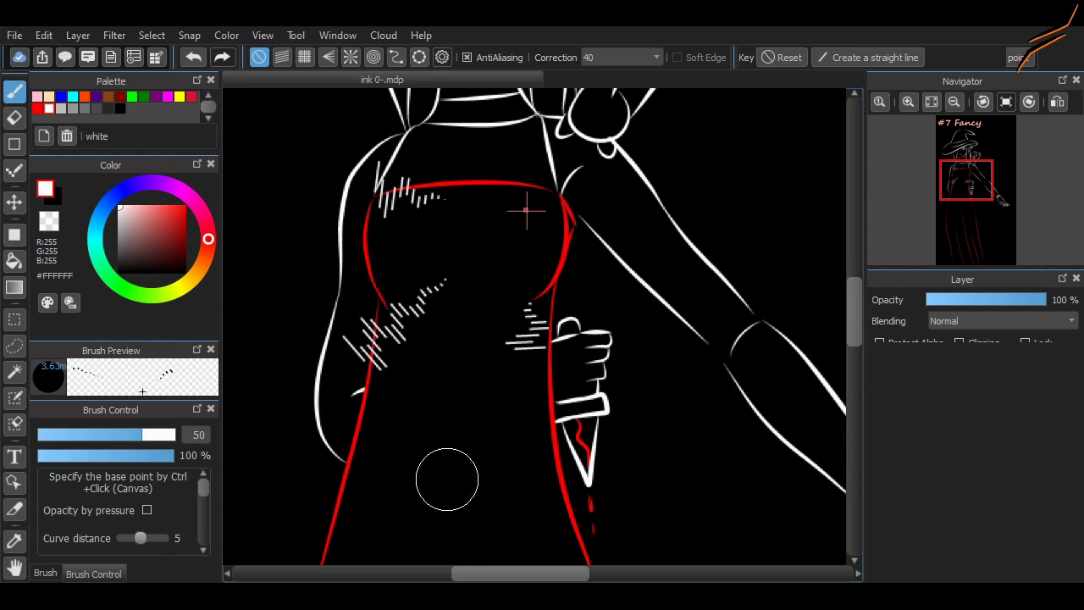
Undo the waist hatching and clear the remaining white speedline marks at the dress's neckline
key("ctrl+z")
key("e")
scroll(534, 326, "up", 2)
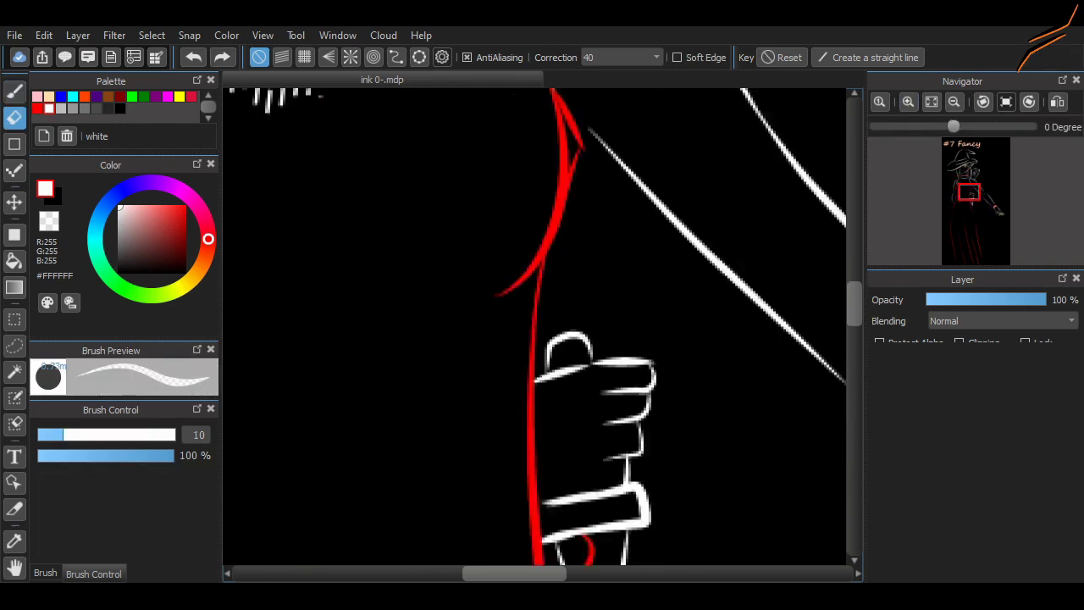
scroll(461, 285, "up", 3)
left_click(45, 573)
scroll(116, 474, "up", 3)
left_click(116, 478)
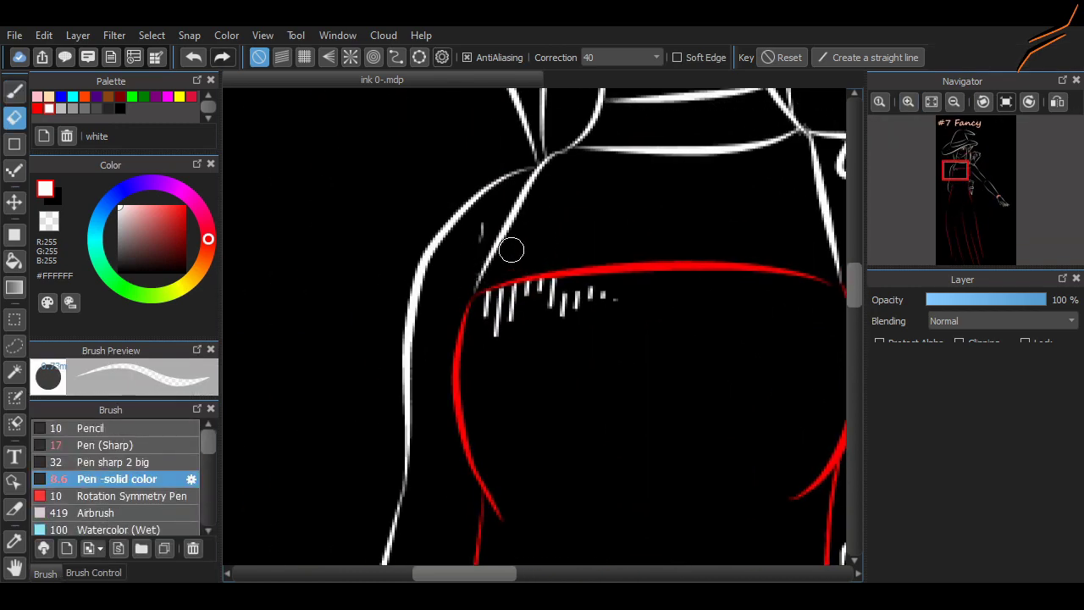
scroll(663, 303, "down", 3)
scroll(116, 475, "down", 3)
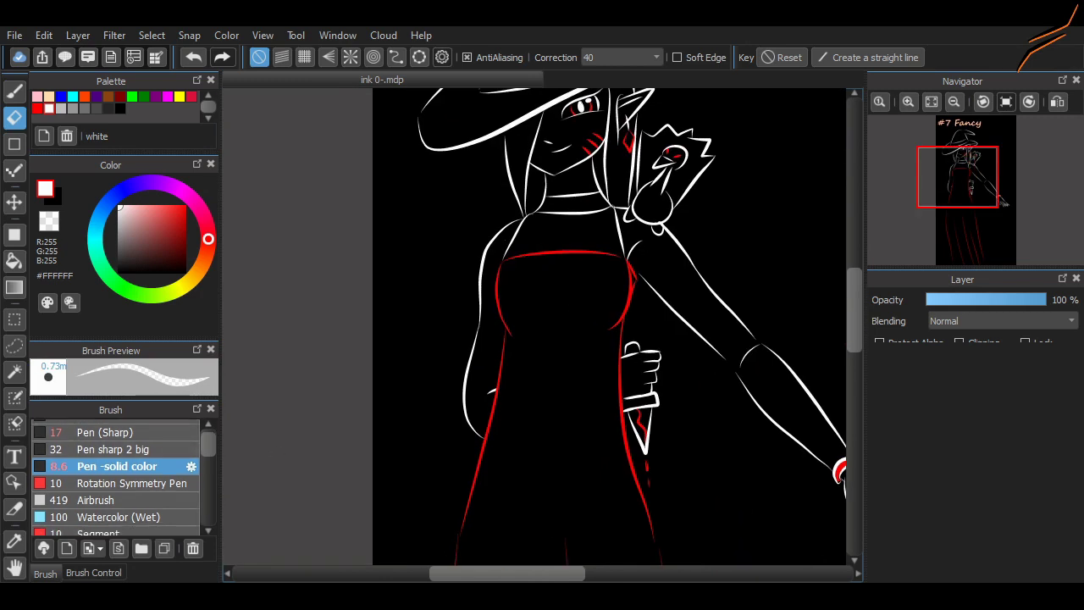
Try white test strokes on the dress with the G Pen and the Edge Pen, undoing them
left_click(91, 487)
left_click_drag(525, 281, 549, 328)
left_click(92, 504)
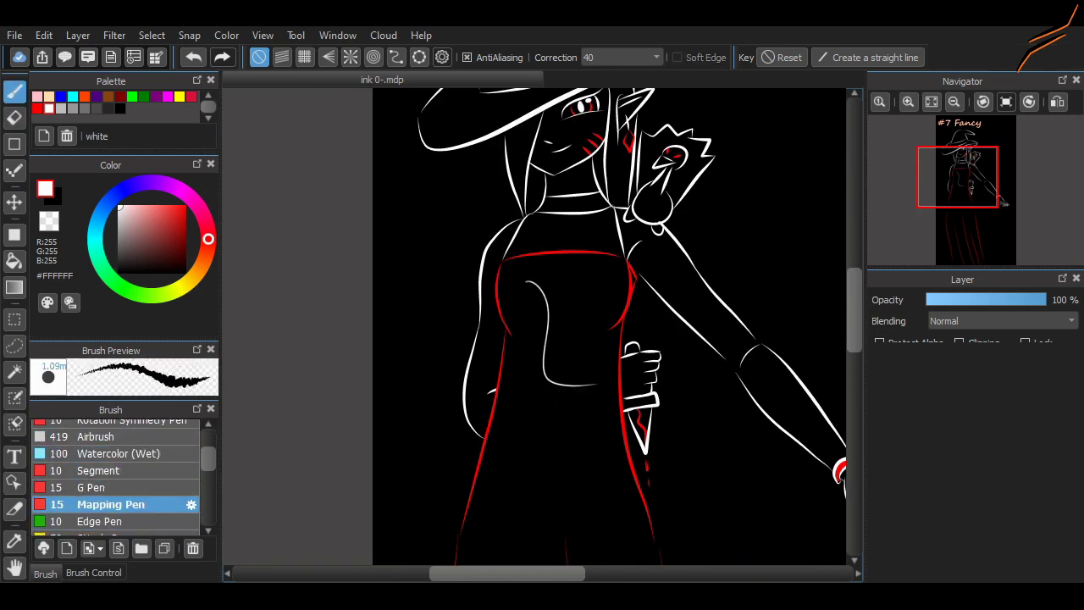
key("ctrl+z")
left_click(100, 521)
left_click(93, 572)
left_click_drag(538, 288, 602, 475)
left_click(45, 573)
key("ctrl+z")
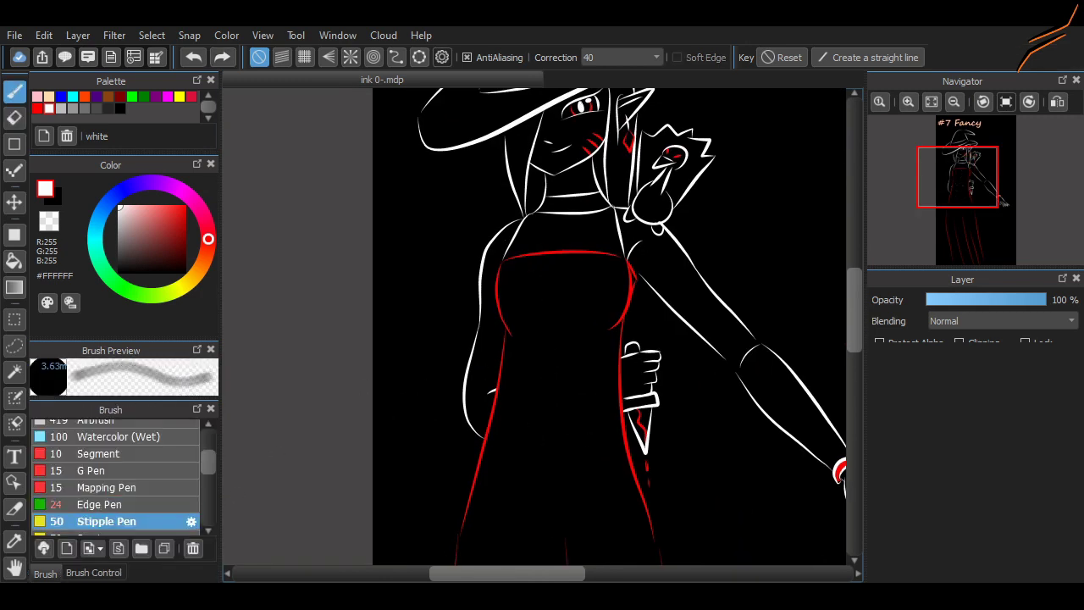
Choose the Sparkle Brush, test a trail of white sparkles down the dress and undo it
key("Down")
key("Down")
key("Down")
key("Down")
key("Down")
key("Down")
key("Down")
left_click_drag(552, 245, 582, 520)
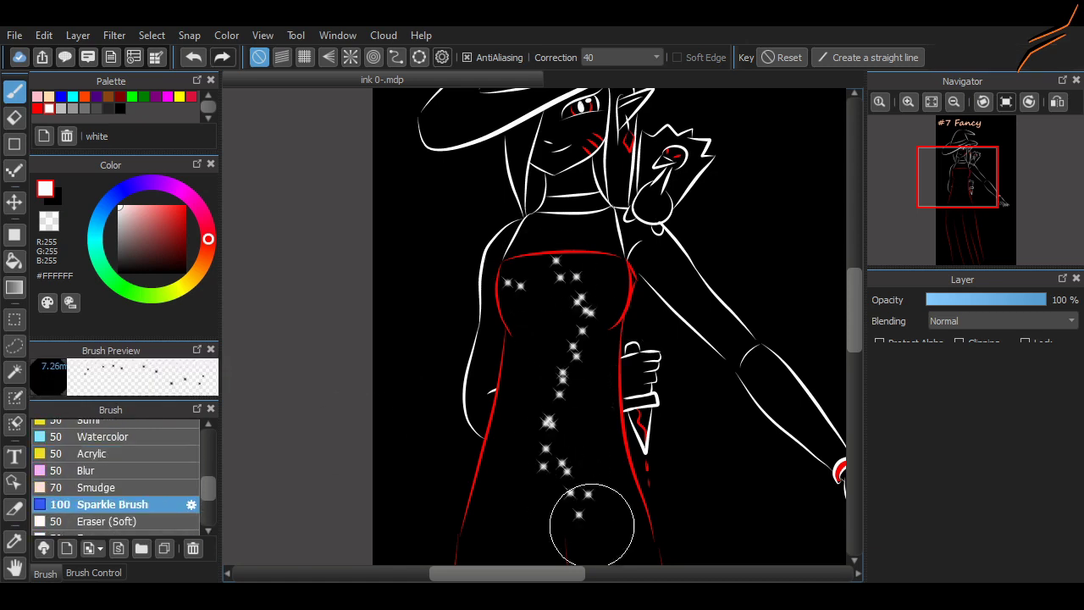
key("ctrl+z")
Scatter tiny white sparkles over the dress's bodice and skirt with scatter strength 1 and particle size 5
left_click(94, 572)
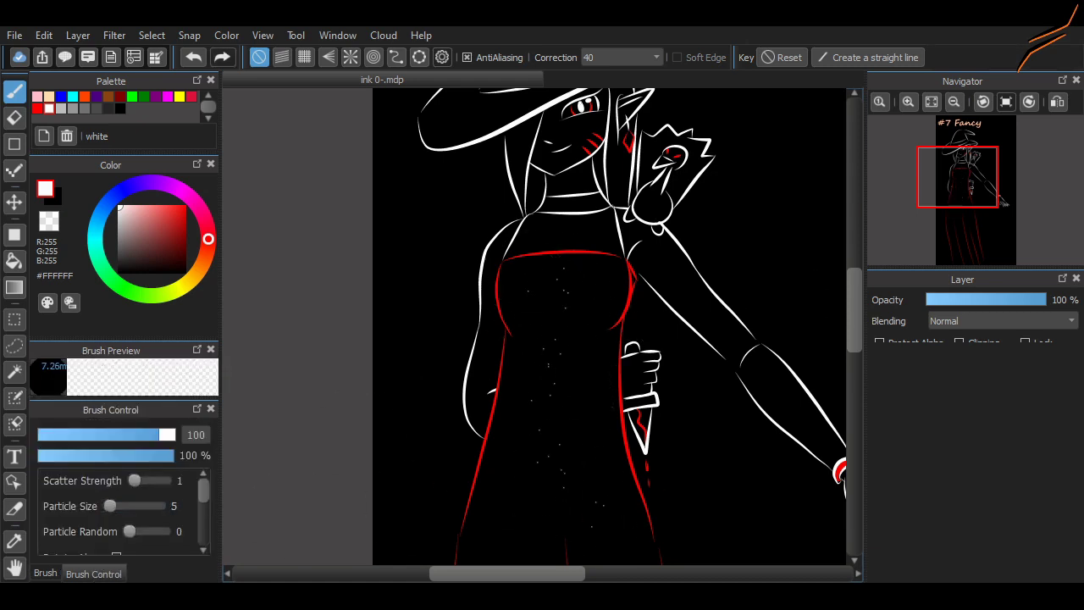
scroll(1004, 203, "down", 3)
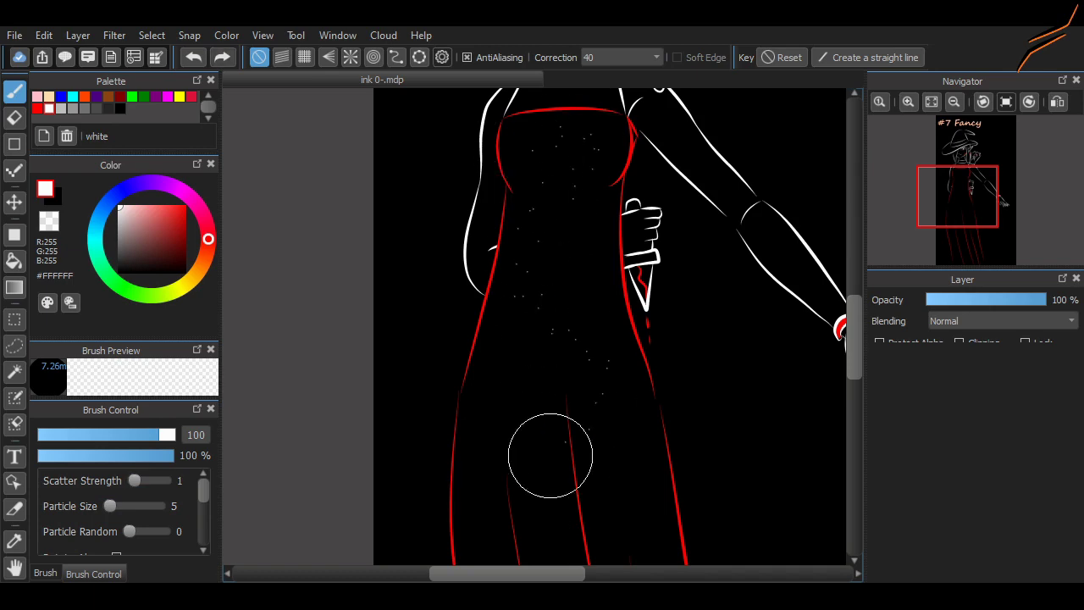
scroll(556, 291, "down", 2)
scroll(557, 290, "up", 5)
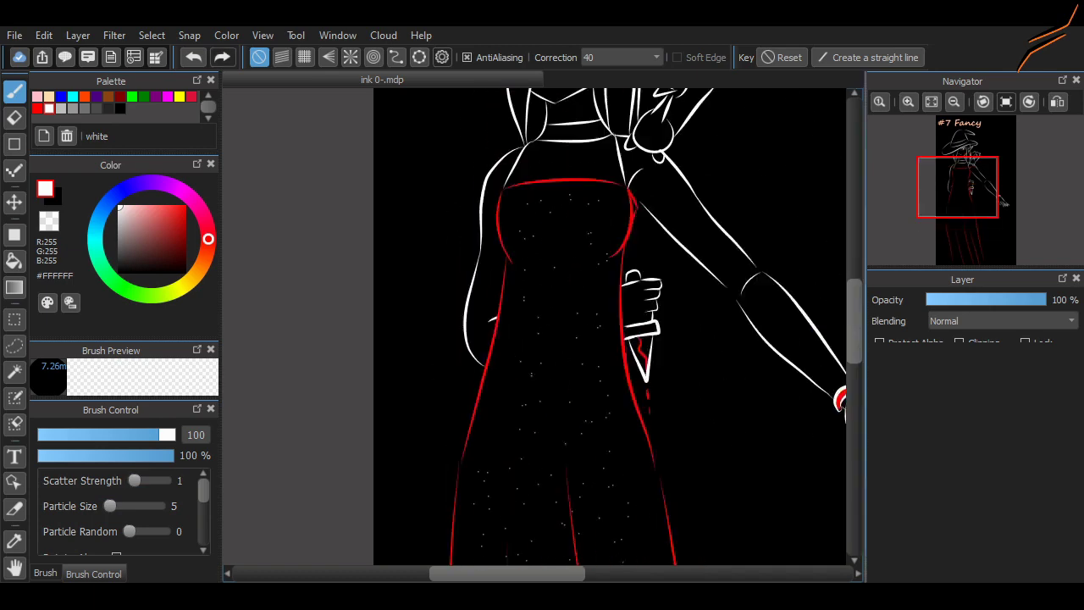
scroll(556, 291, "down", 2)
Set the sparkle brush's particle randomness to 58 and scatter more white specks over the dress and skirt
left_click_drag(129, 532, 149, 531)
scroll(653, 460, "up", 4)
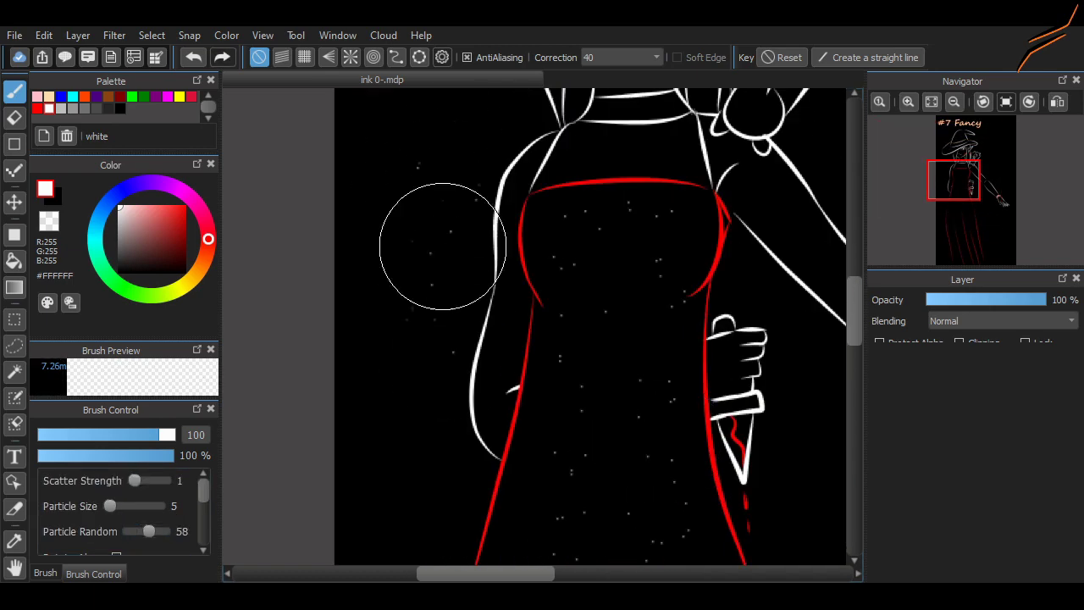
scroll(435, 235, "down", 5)
scroll(588, 391, "up", 2)
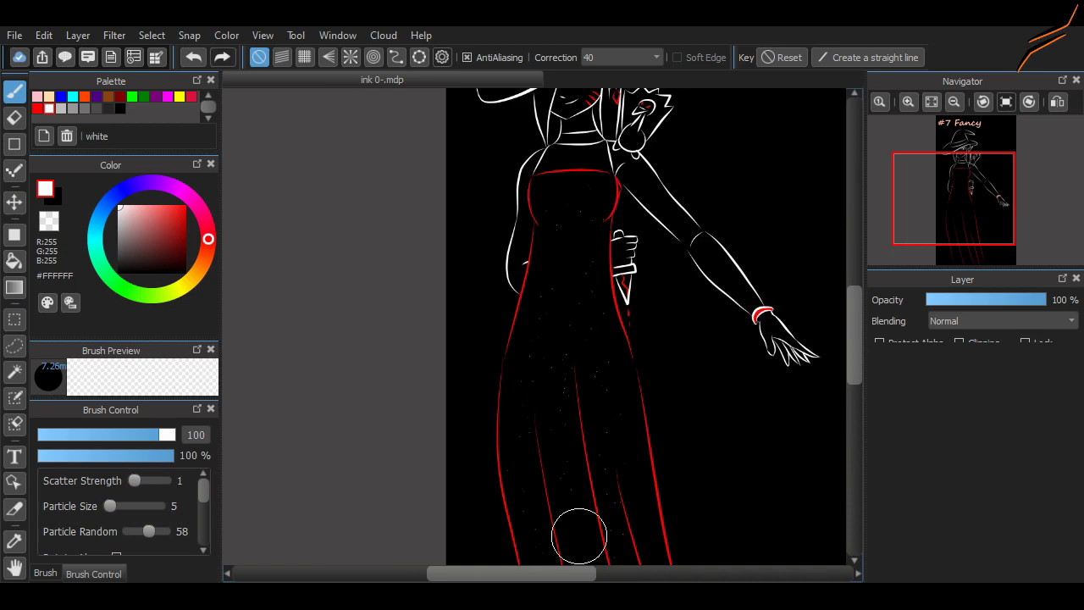
Add the white text "Hello ther" in the empty black area beside the hat and return to the brush
scroll(580, 535, "up", 3)
key("t")
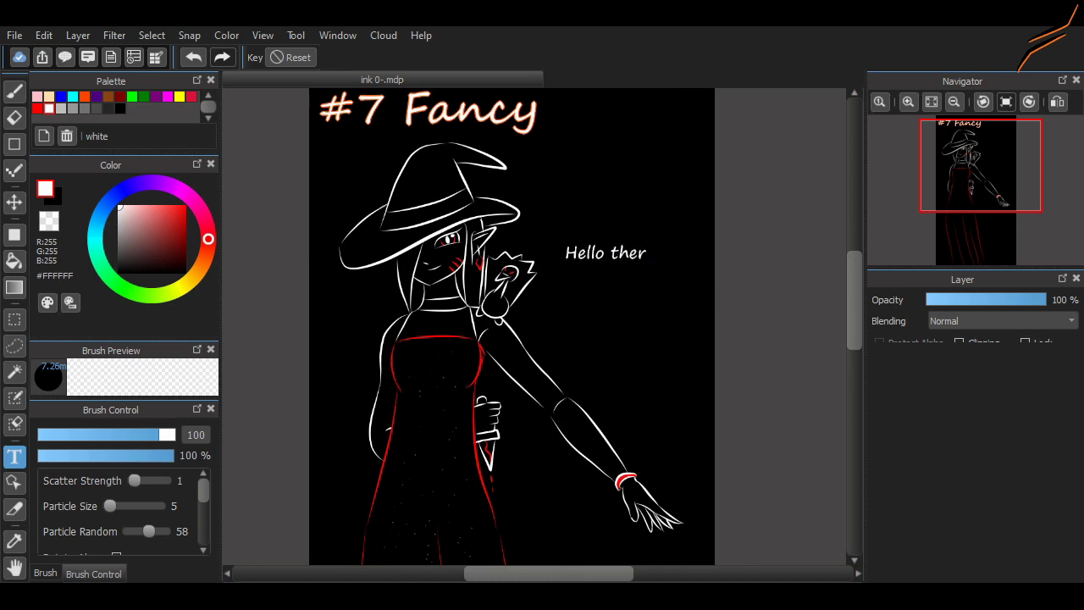
scroll(705, 383, "up", 2)
key("b")
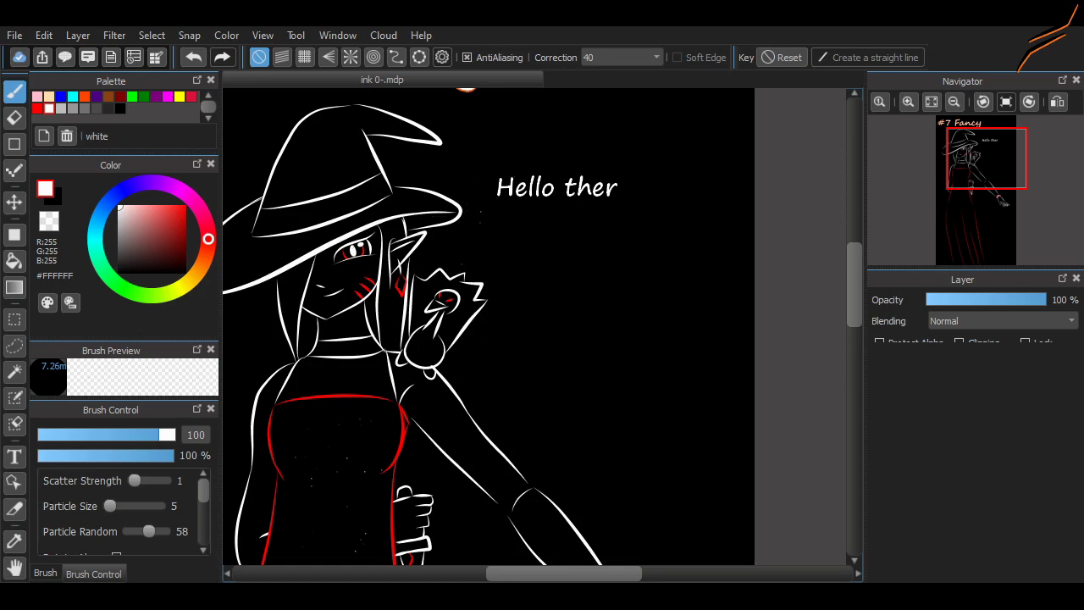